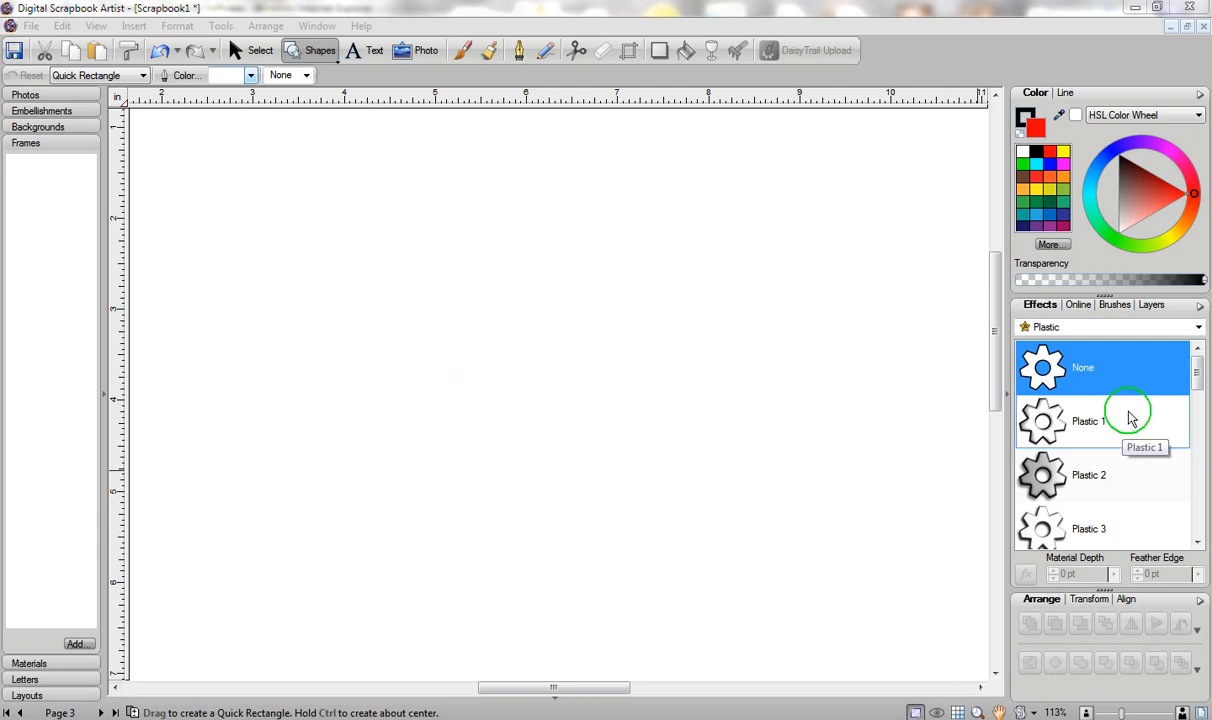
Draw a red rectangle on page 3 and start typing I LOVE YOU above it.
click(315, 53)
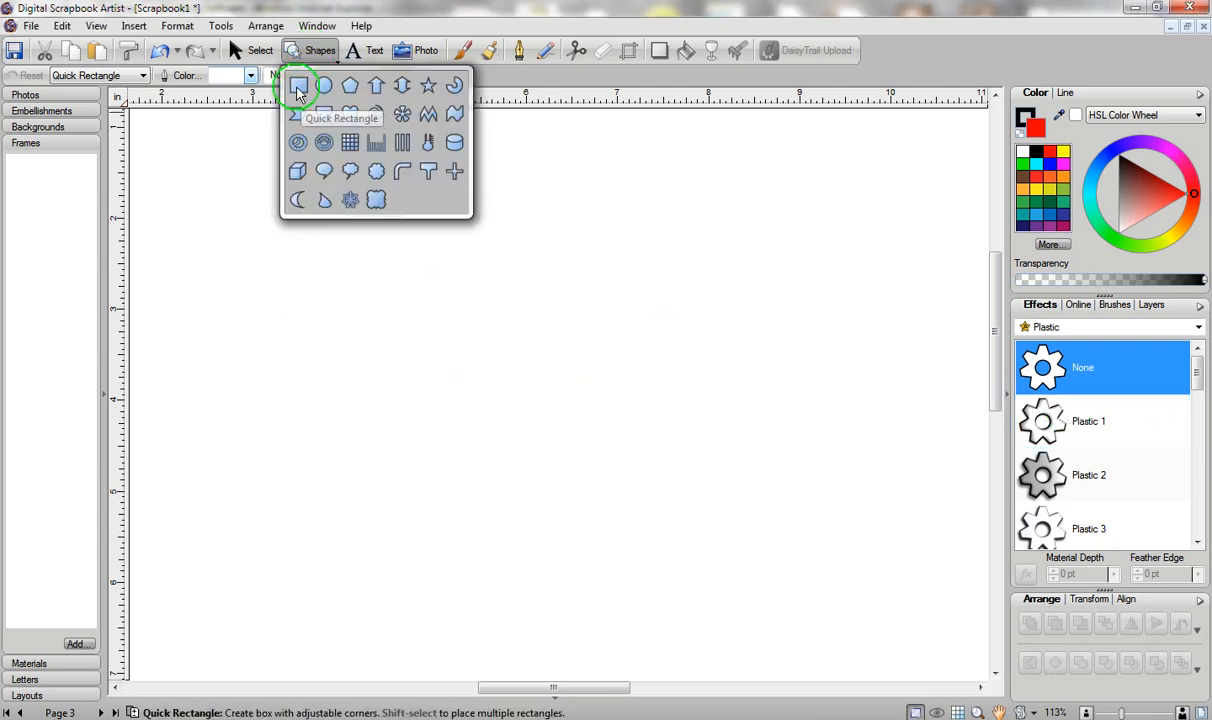
click(298, 88)
drag(250, 270, 573, 525)
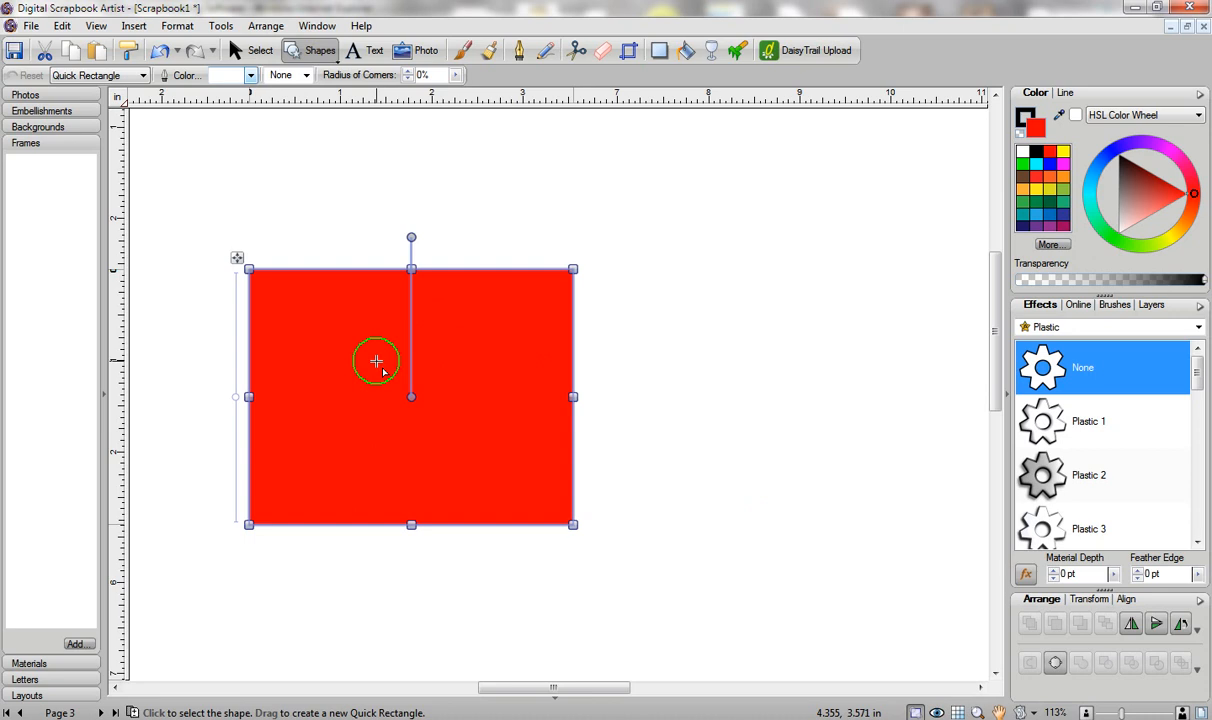
click(362, 50)
click(270, 158)
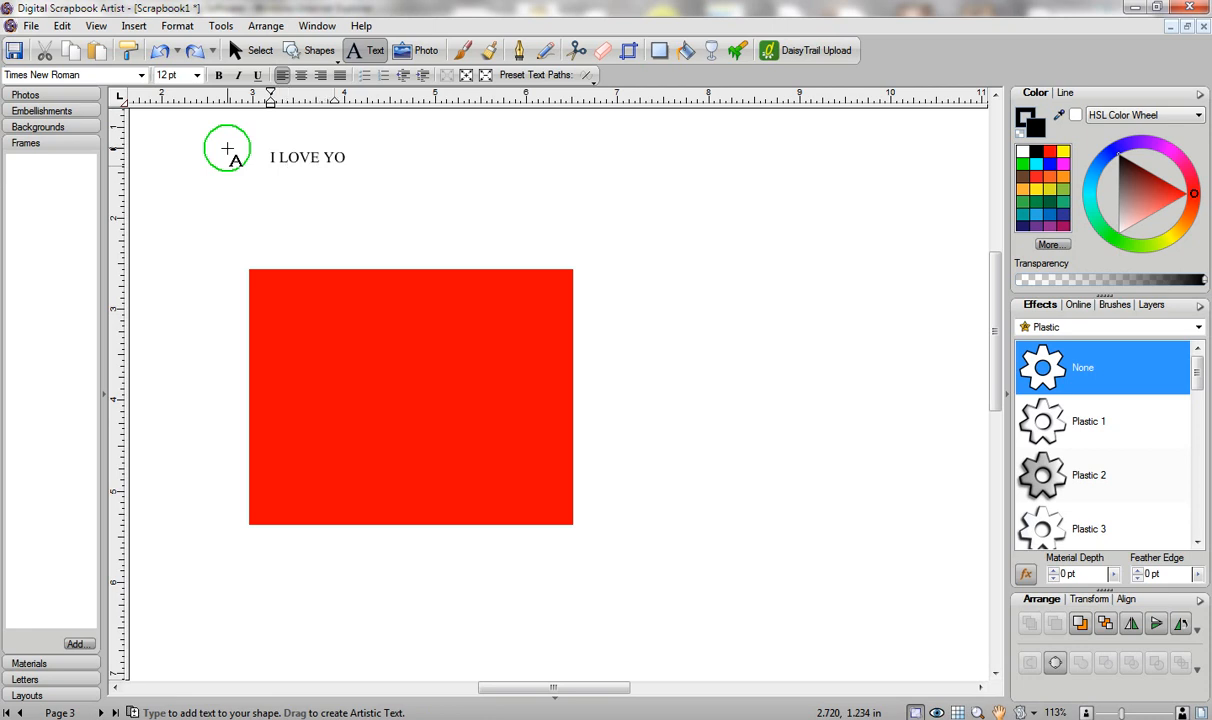
Finish the I LOVE YOU text, enlarge it to about 42 pt and set it on the rectangle's top edge.
key(Escape)
click(250, 50)
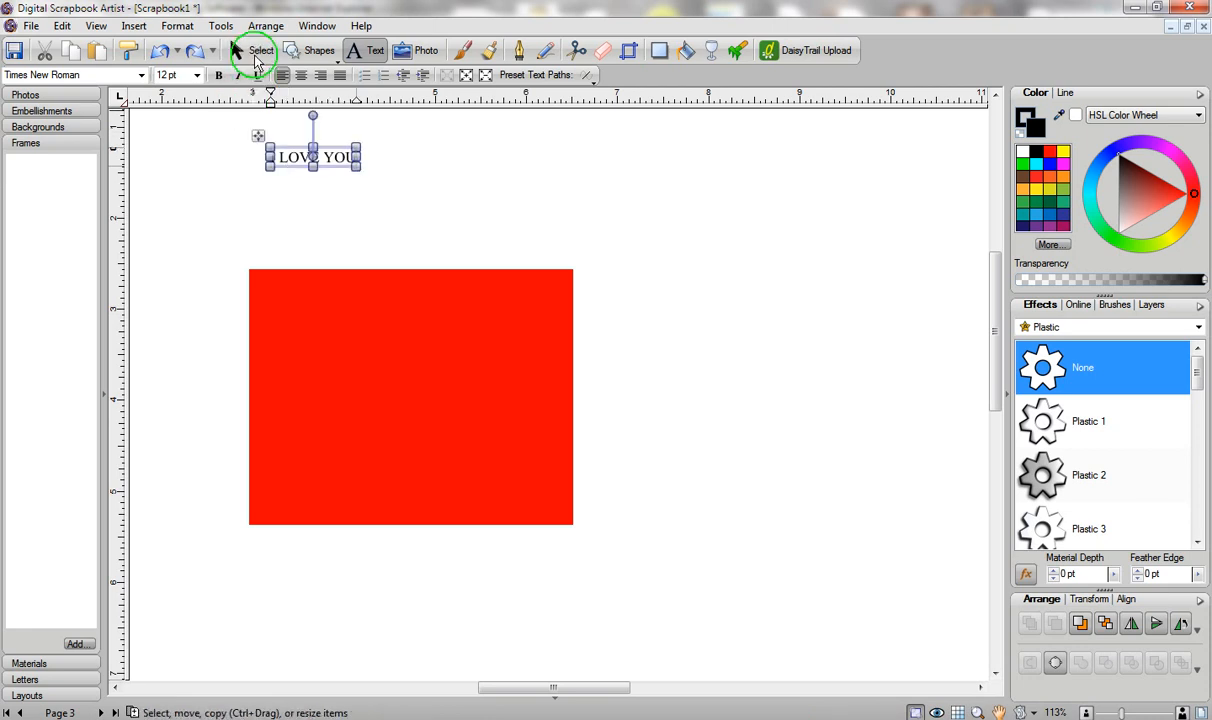
drag(358, 176, 571, 296)
drag(440, 188, 447, 248)
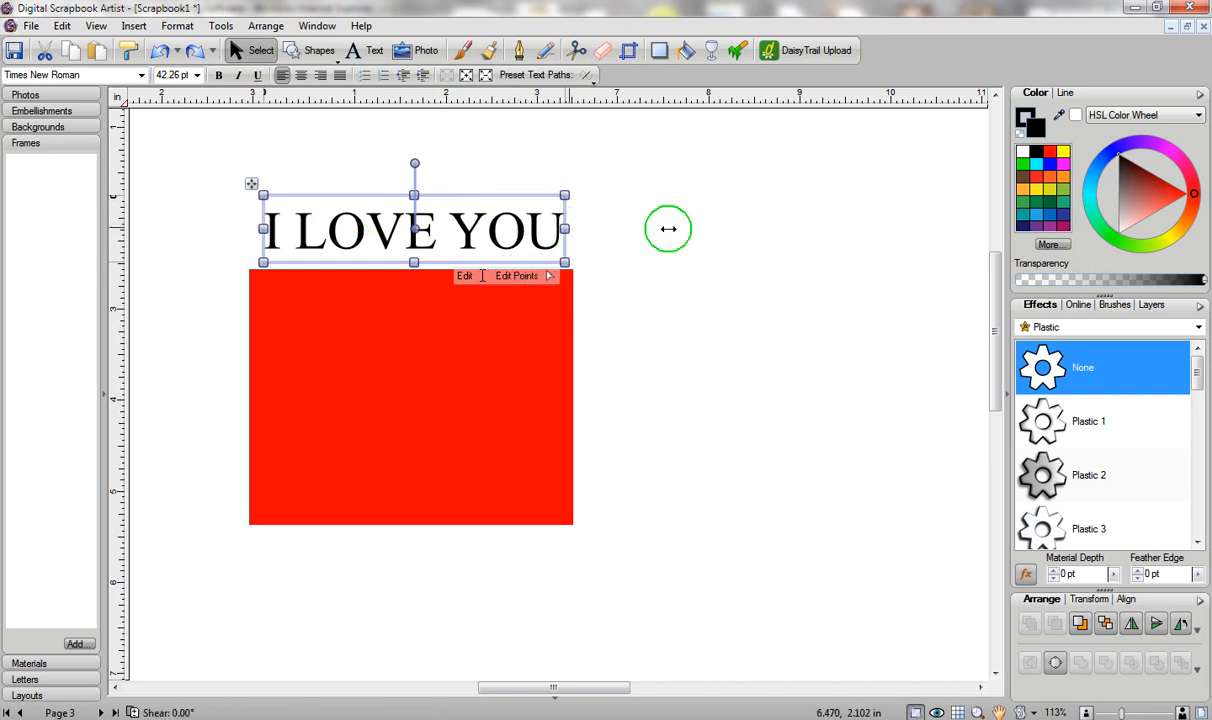
Convert I LOVE YOU to curves and delete both O's so it reads 'I L VE Y U'.
click(1056, 664)
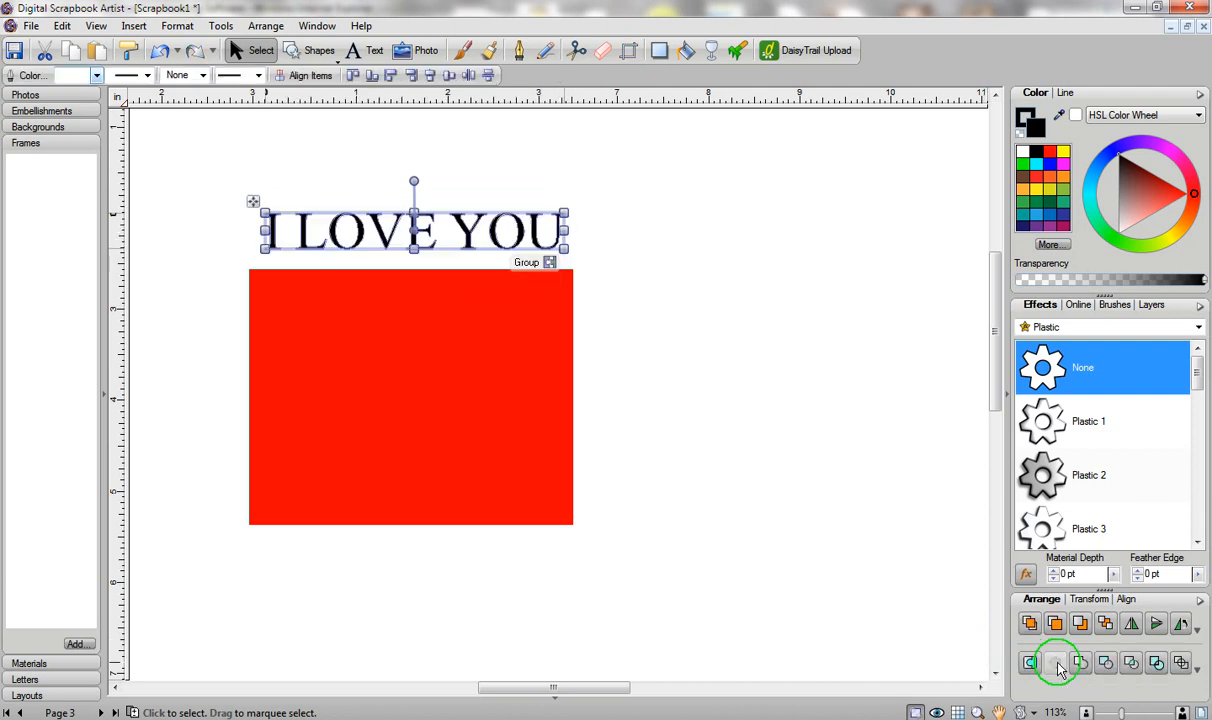
click(615, 180)
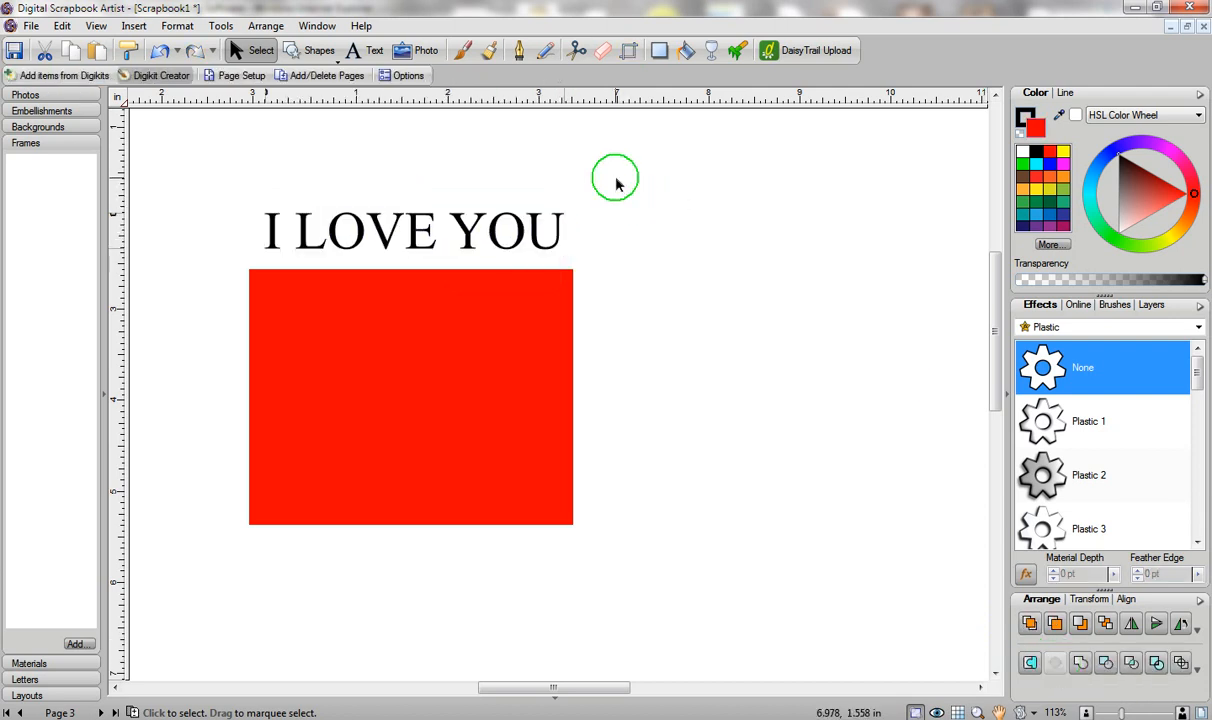
click(508, 218)
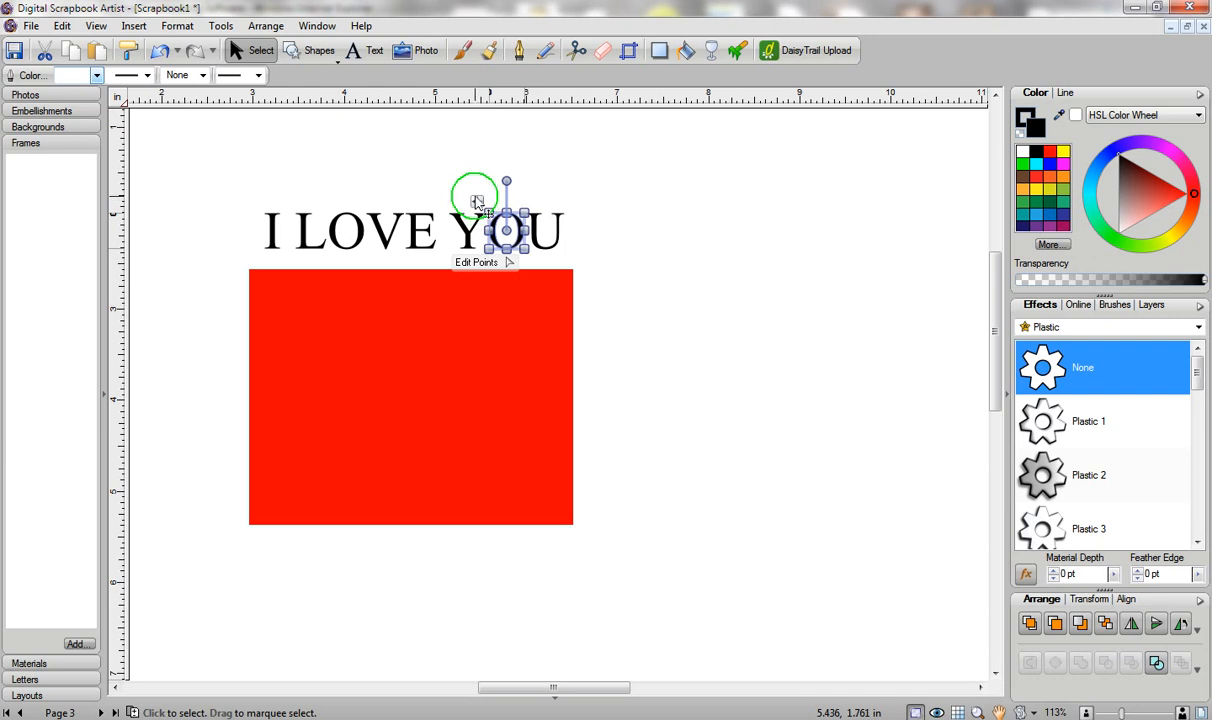
drag(478, 197, 460, 162)
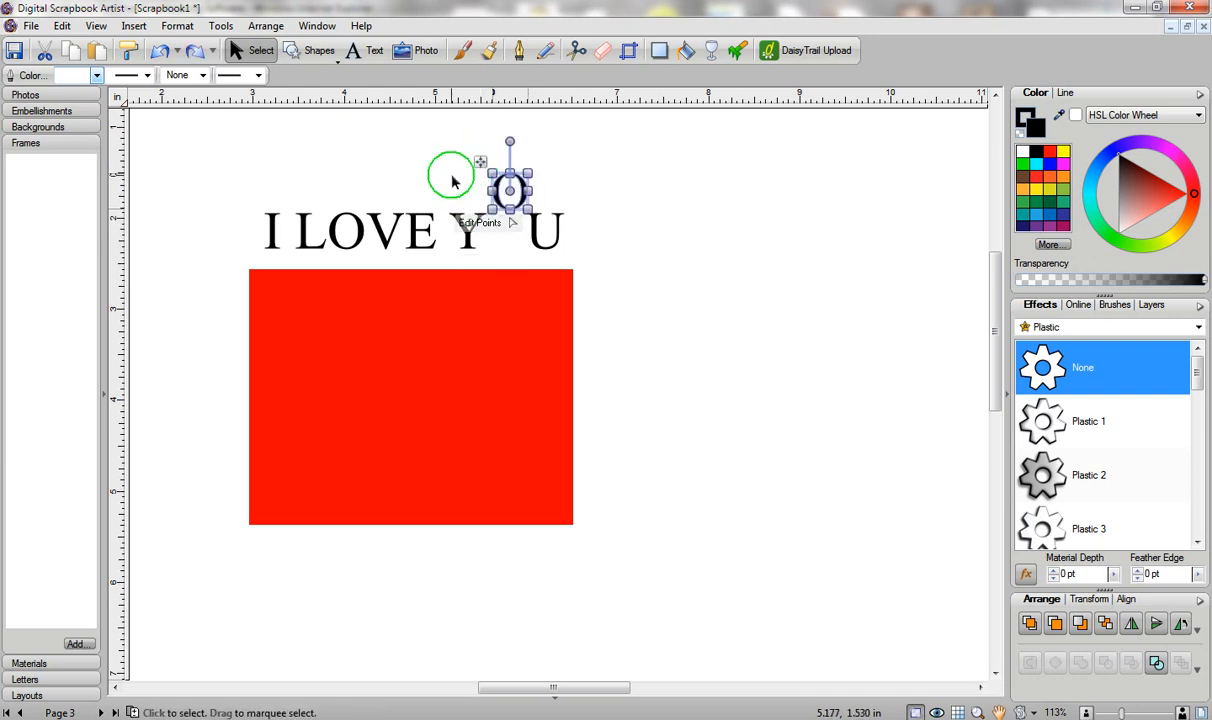
key(Delete)
click(354, 218)
key(Delete)
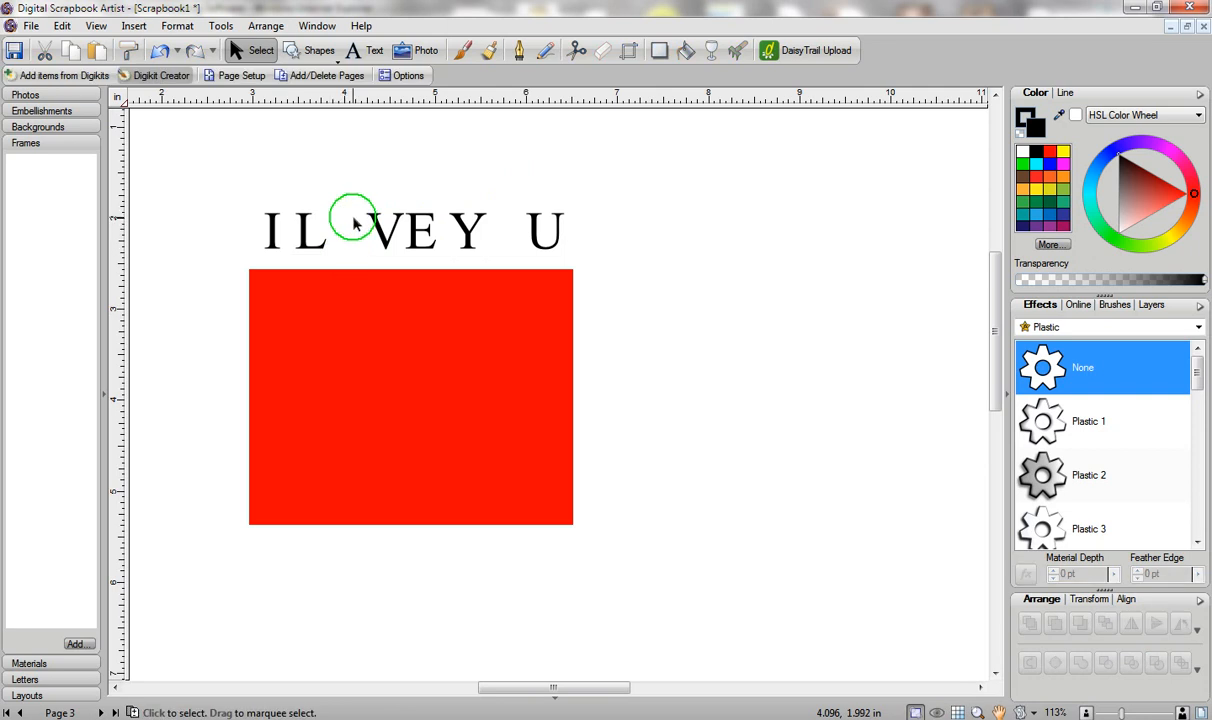
click(313, 55)
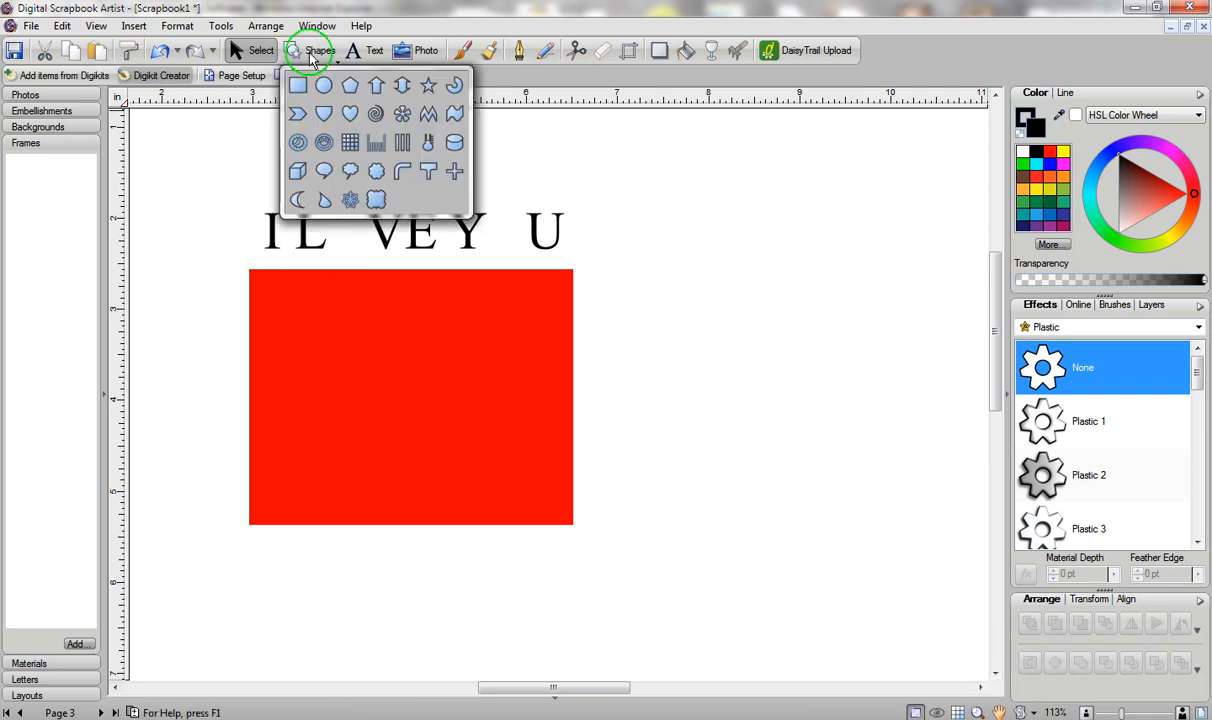
Draw a red heart in the O gap of LOVE and give it a Plastic effect.
click(350, 116)
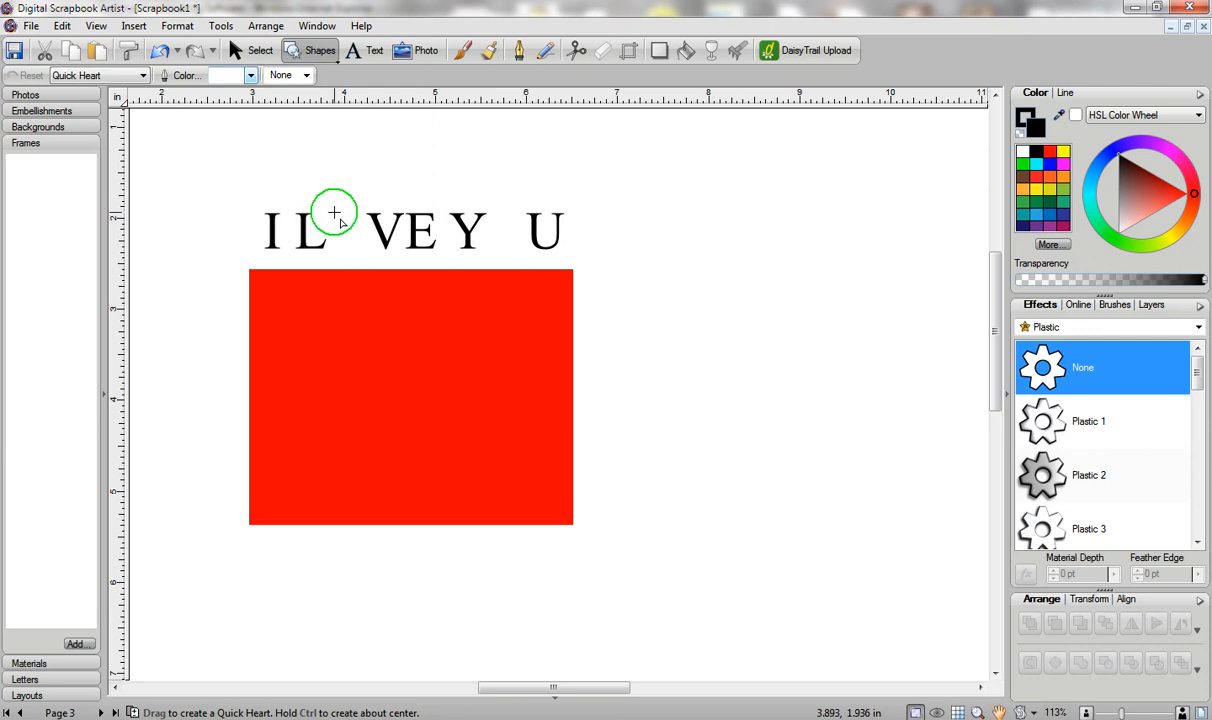
drag(356, 229, 380, 258)
click(250, 52)
drag(322, 200, 316, 198)
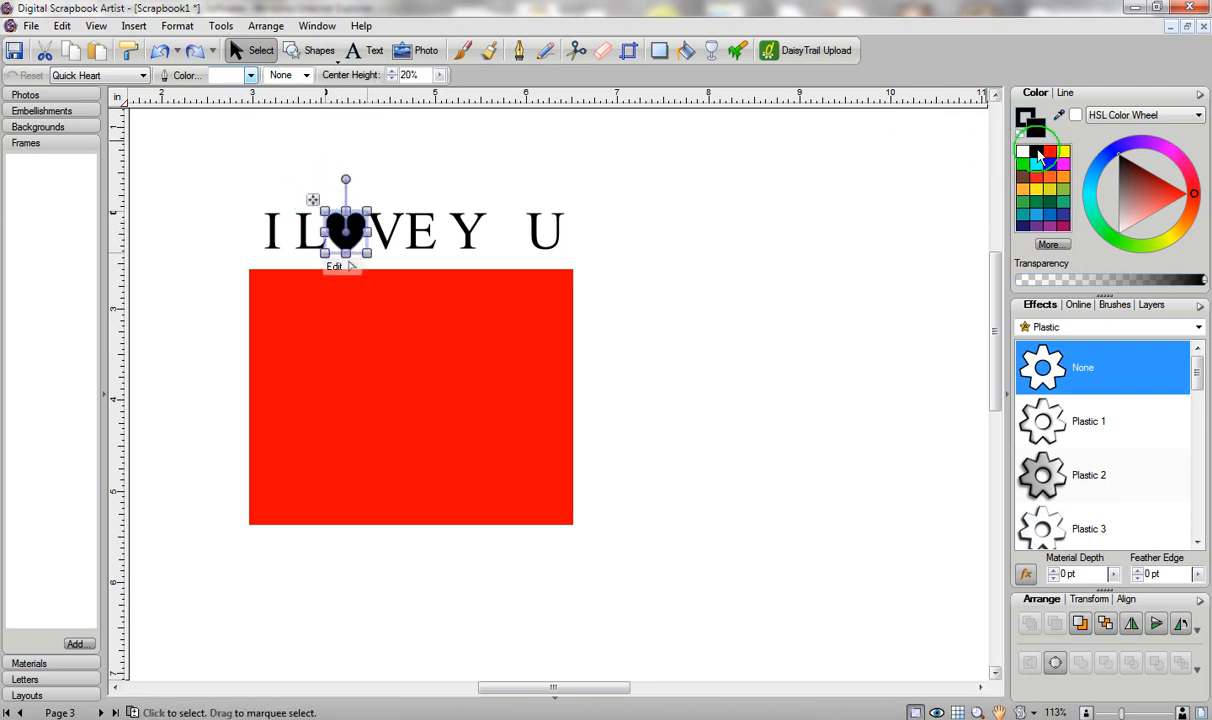
click(1052, 155)
click(1064, 426)
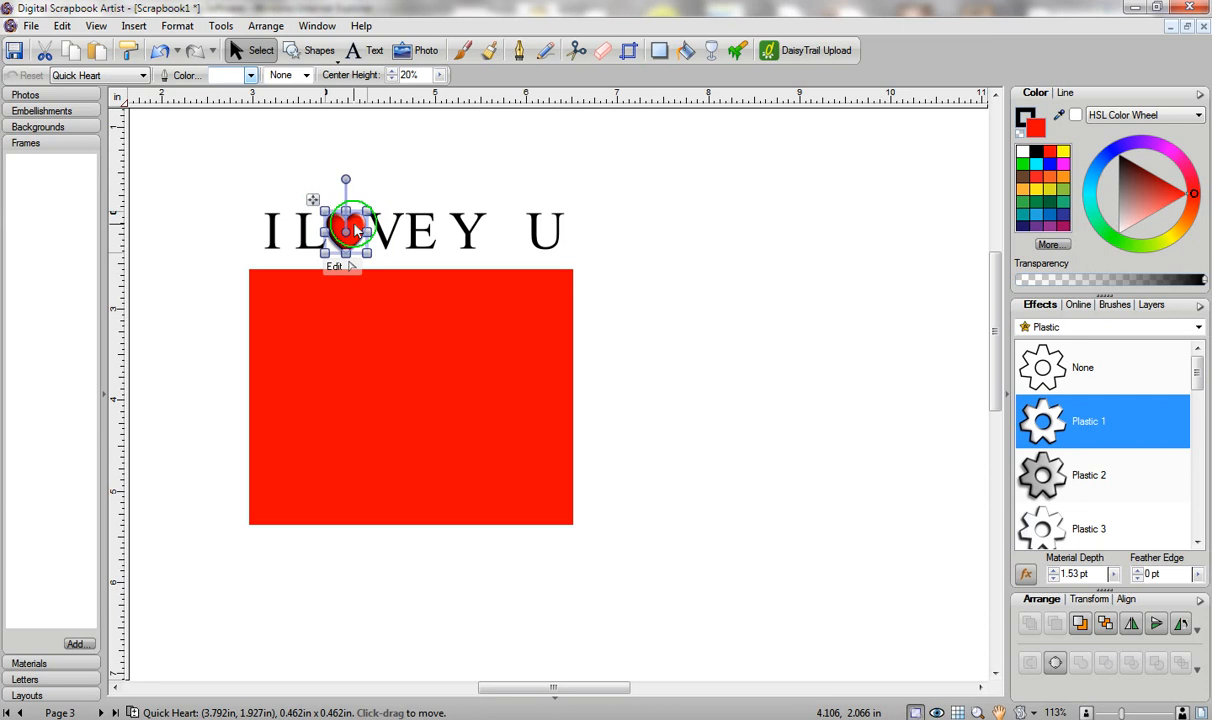
Stack a Plastic 8 heart copy in LOVE, then duplicate the hearts into the O of YOU.
drag(355, 230, 414, 173)
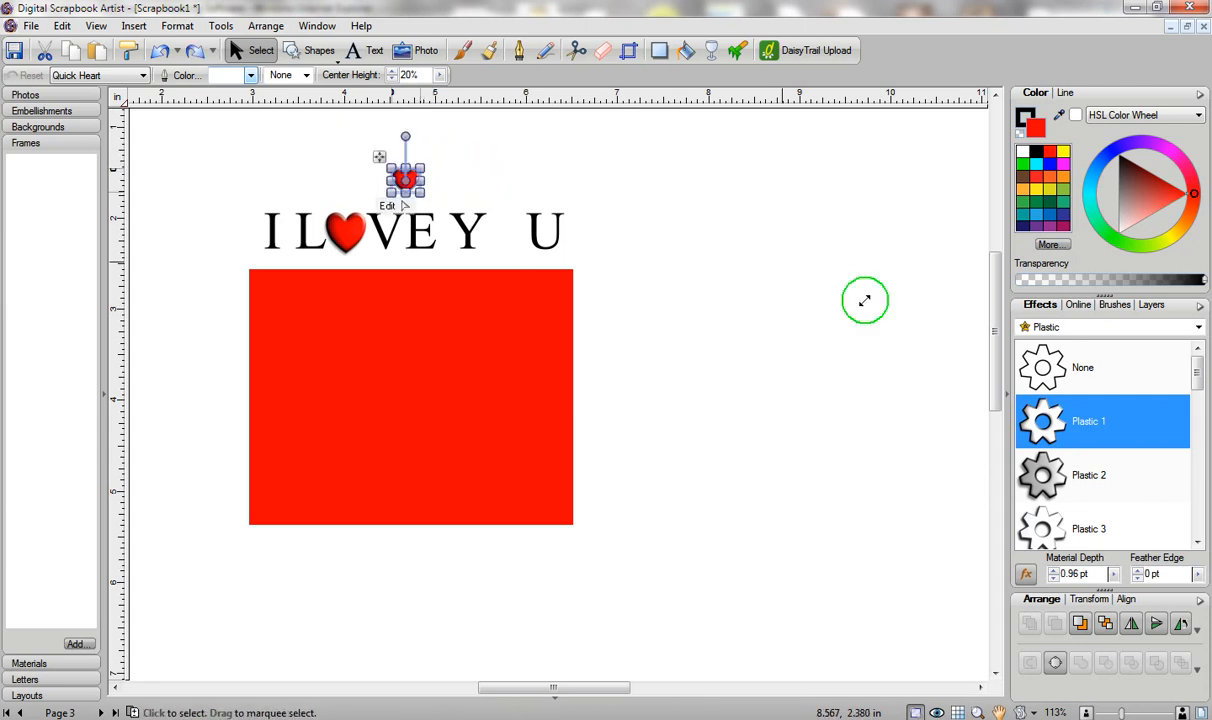
drag(1197, 372, 1198, 430)
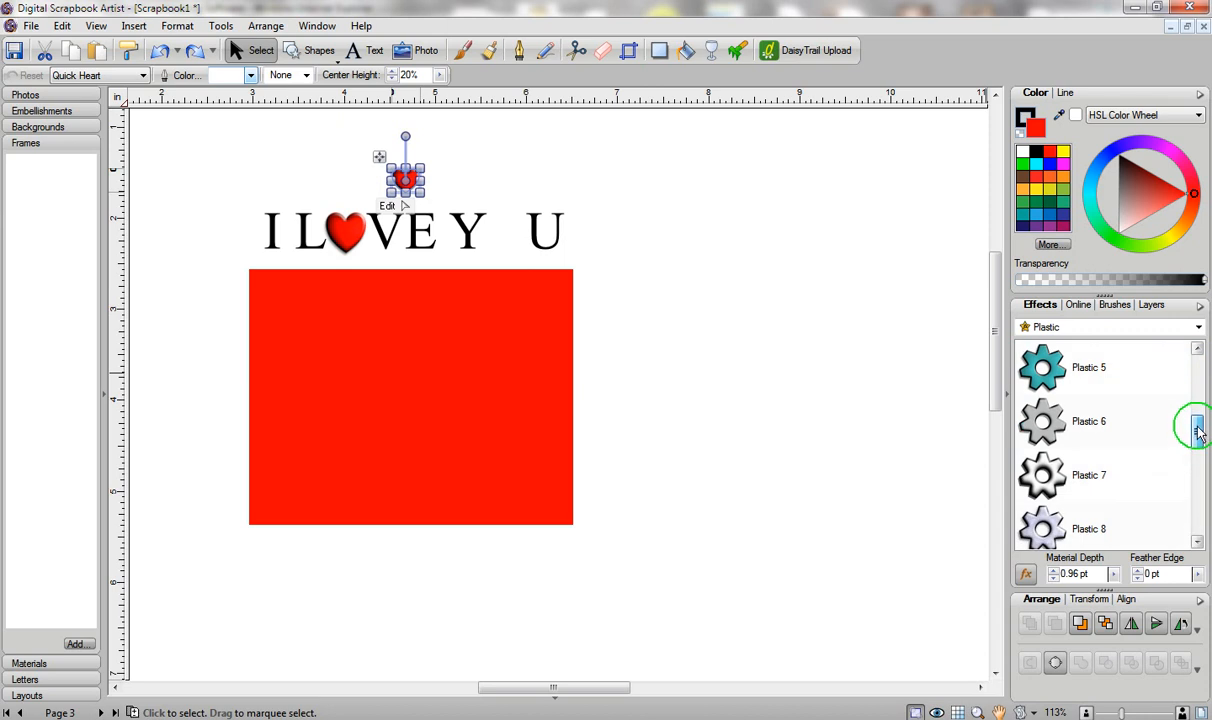
click(1090, 524)
drag(384, 165, 320, 215)
drag(310, 166, 380, 300)
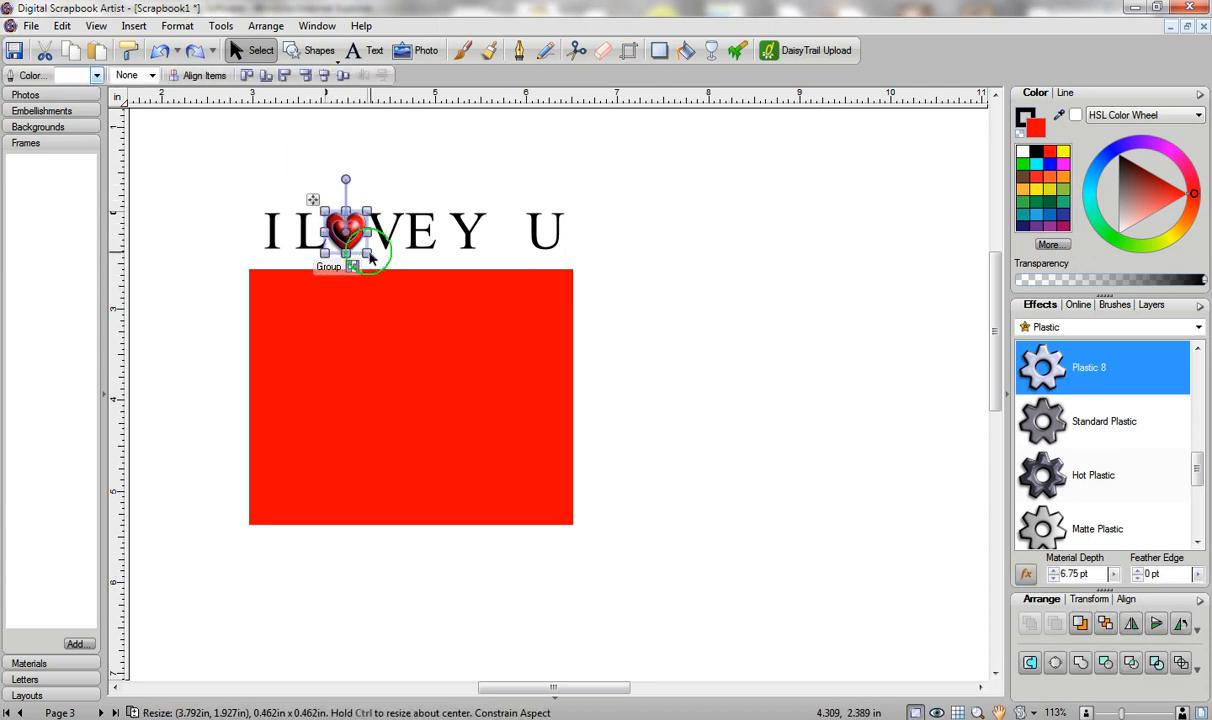
click(341, 226)
drag(339, 228, 500, 225)
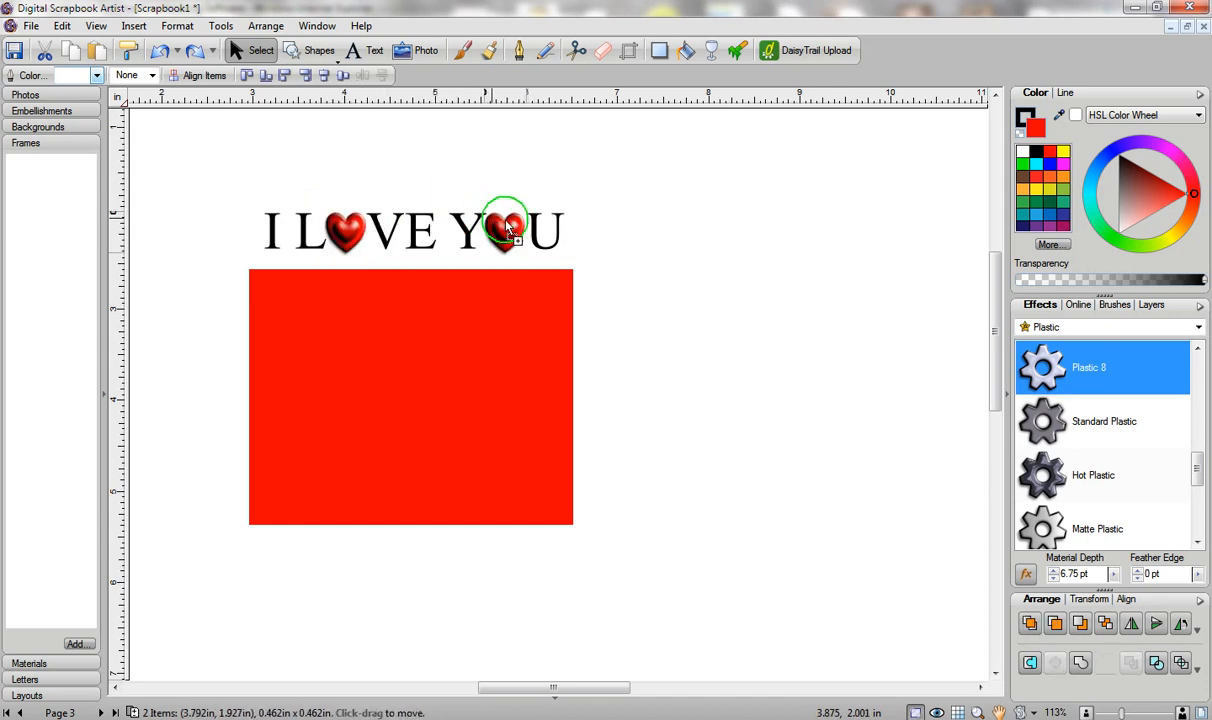
click(646, 243)
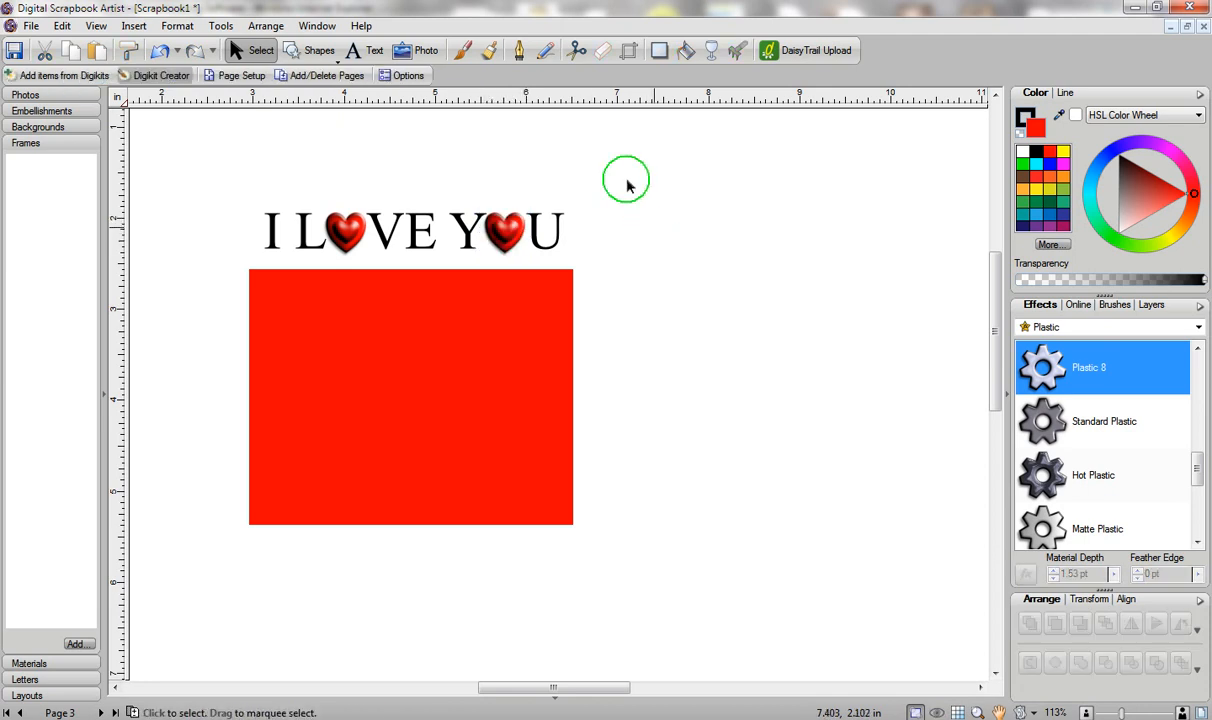
drag(228, 192, 598, 284)
Copy the I LOVE YOU row, rotate it upright and size it along the rectangle's sides.
drag(436, 234, 431, 386)
drag(556, 375, 480, 378)
click(1181, 625)
drag(342, 370, 227, 360)
drag(241, 289, 243, 261)
drag(235, 343, 235, 353)
drag(243, 278, 249, 255)
drag(239, 344, 599, 369)
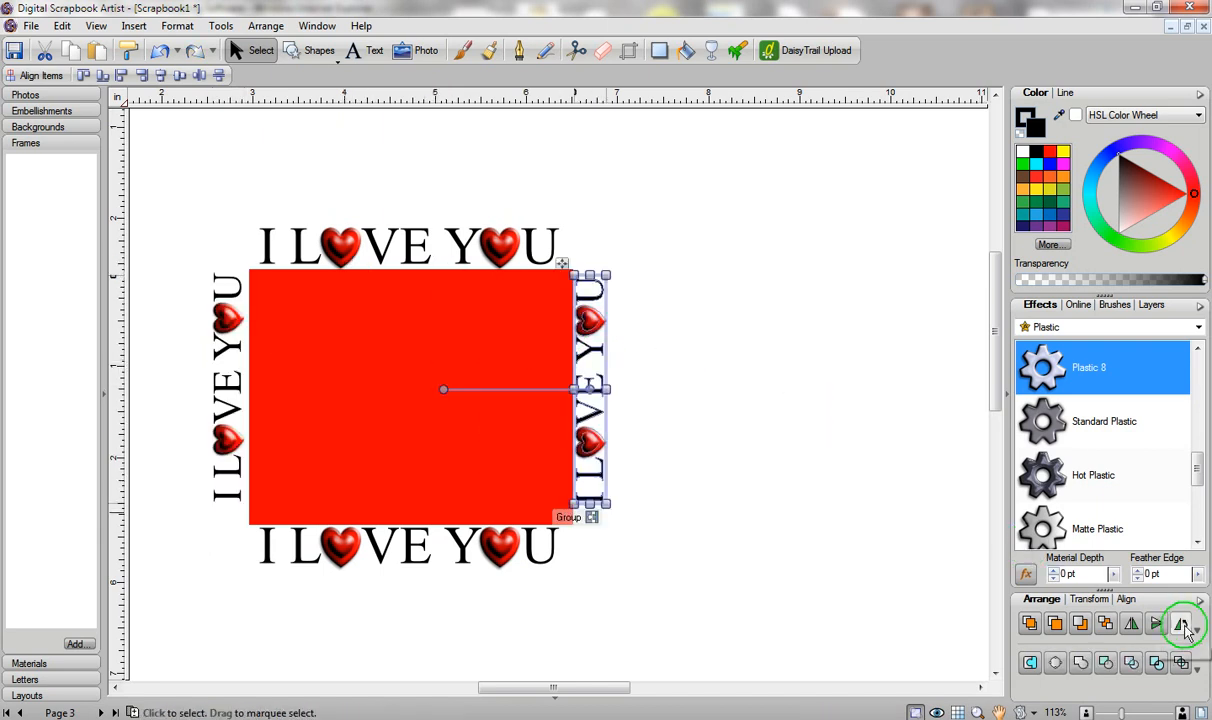
Rotate the right-side text to read top to bottom and move the red rectangle to the right.
click(1182, 625)
click(1182, 625)
click(1182, 625)
click(1183, 625)
click(1183, 625)
click(1185, 626)
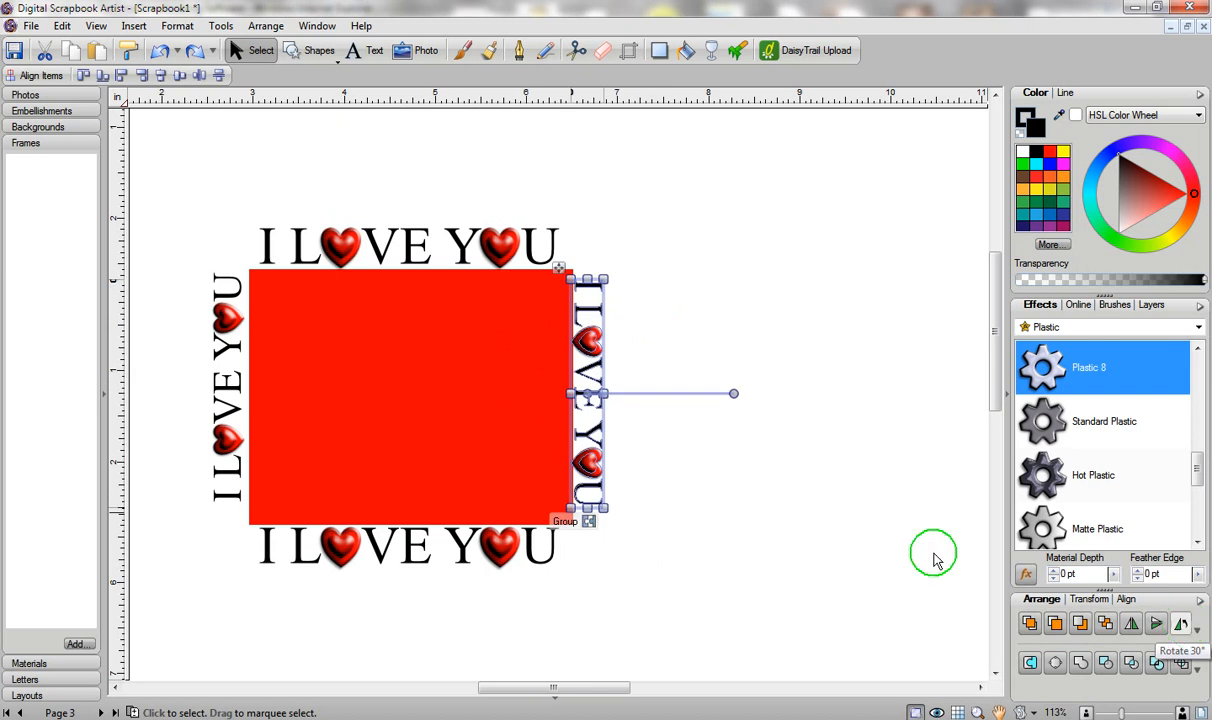
click(808, 305)
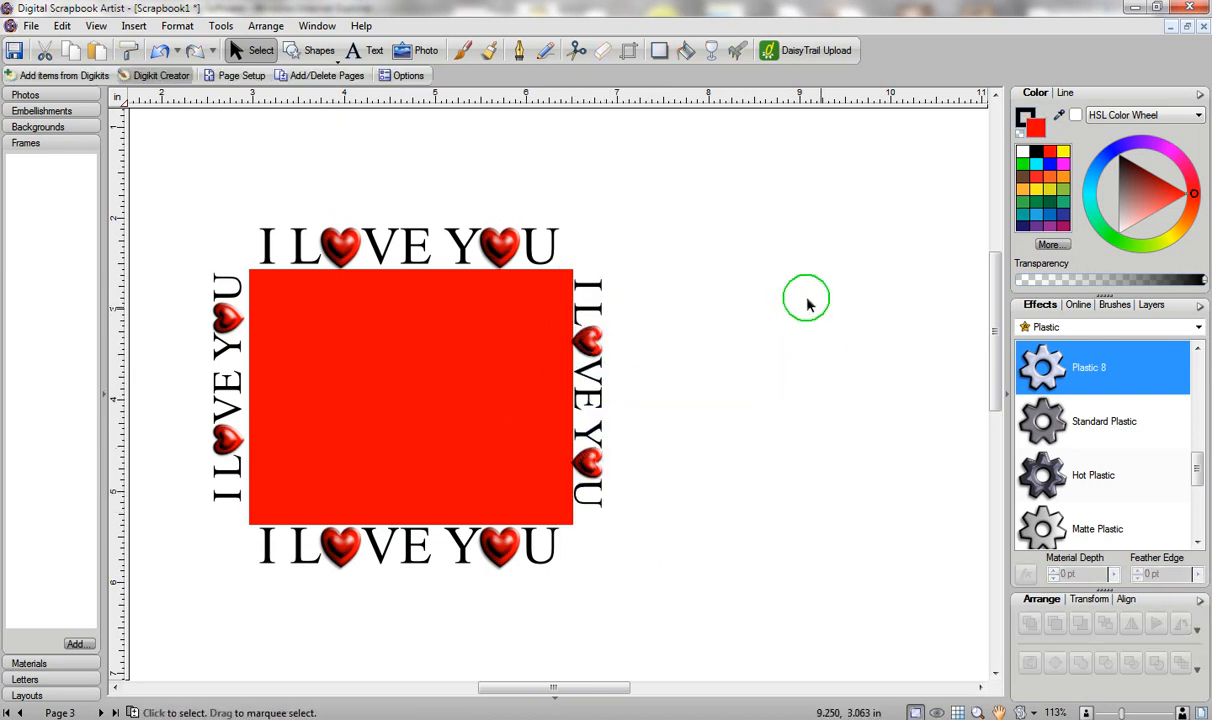
click(339, 379)
drag(308, 348, 746, 357)
drag(150, 193, 645, 660)
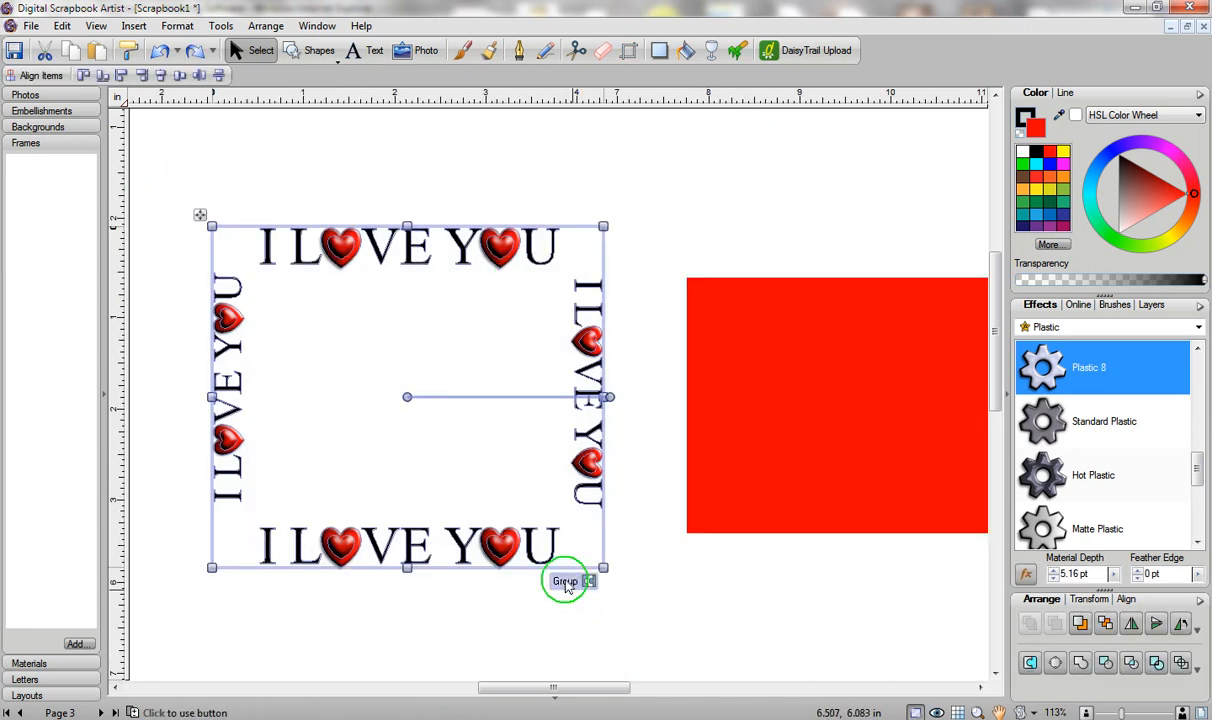
Group the four I LOVE YOU rows into one frame and move it up-left.
click(566, 583)
drag(441, 354, 405, 262)
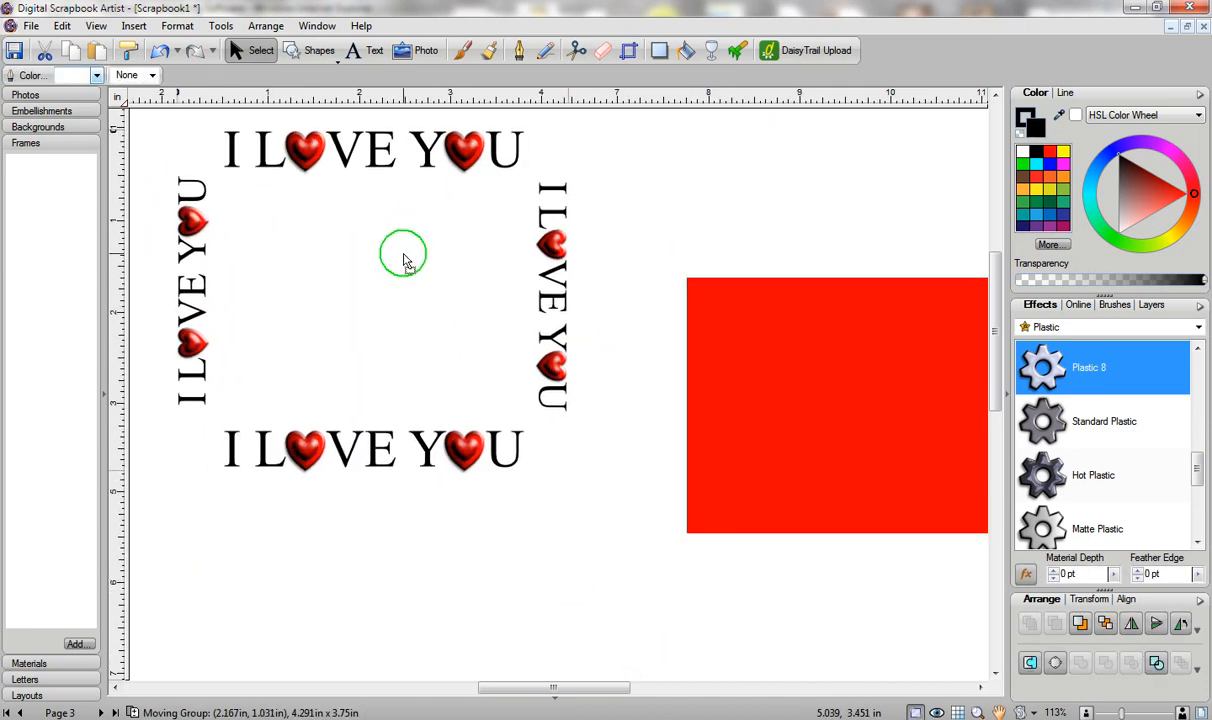
drag(519, 687, 561, 687)
Duplicate the red rectangle to the lower left, below the lettering.
click(614, 373)
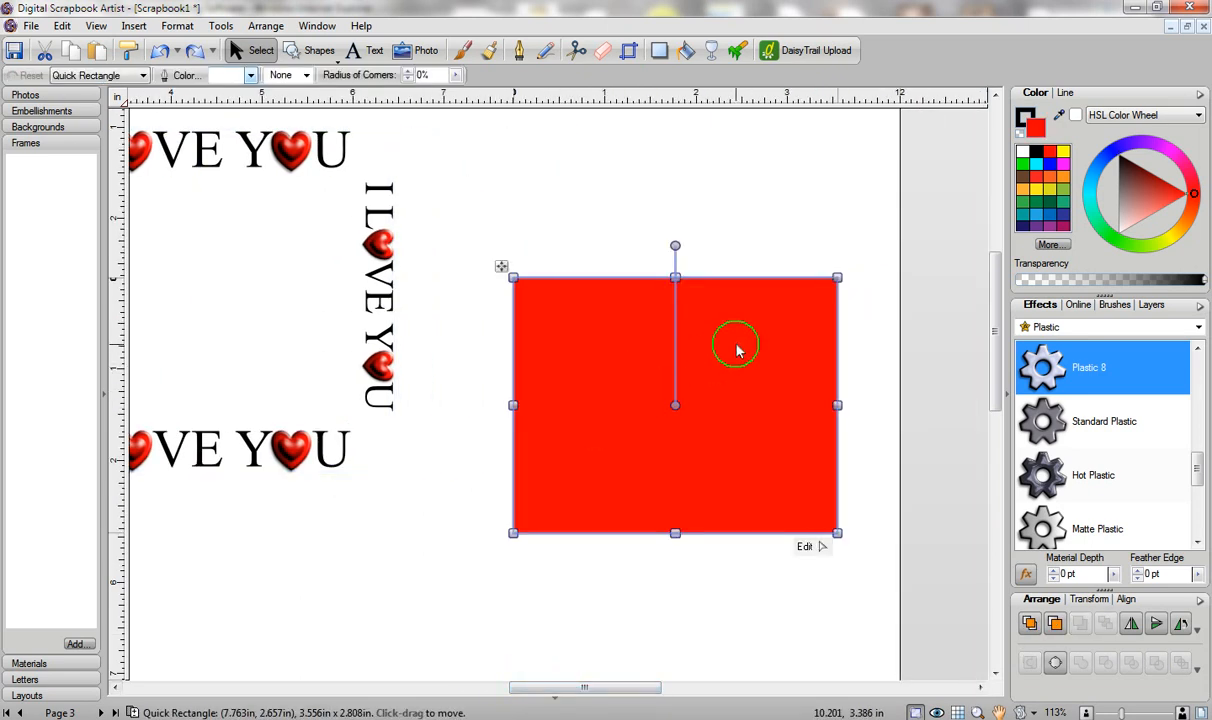
drag(622, 342, 380, 552)
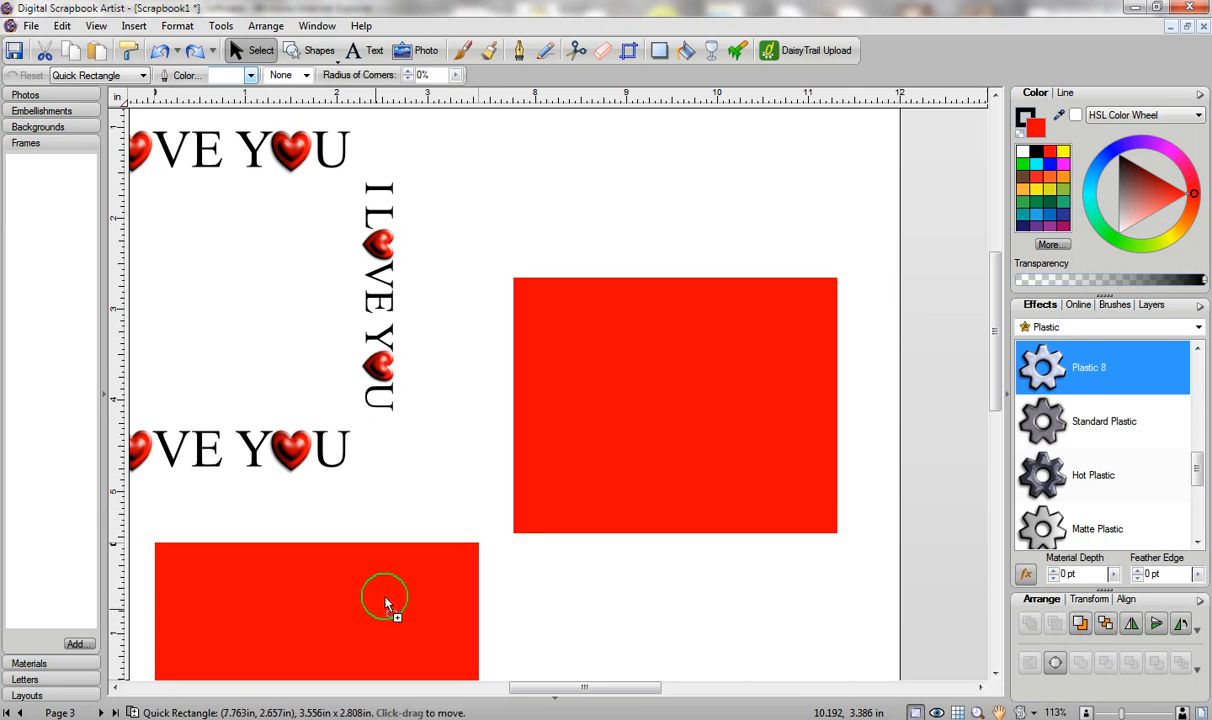
click(615, 362)
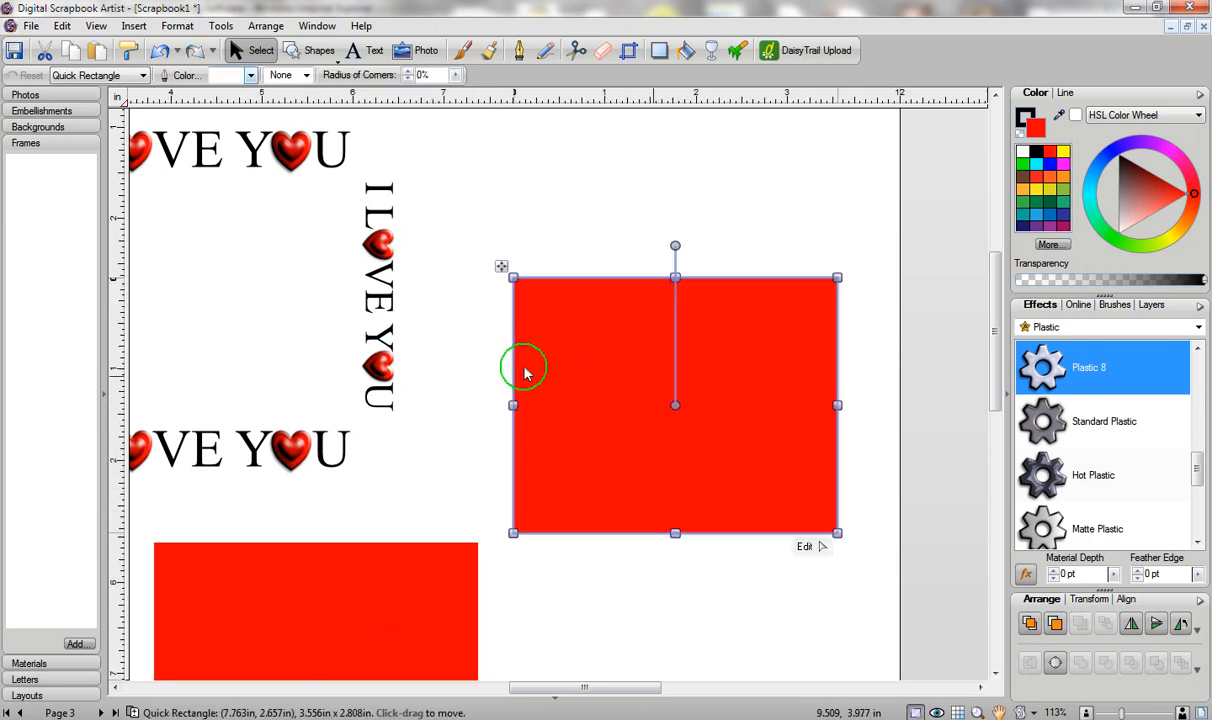
drag(570, 687, 551, 688)
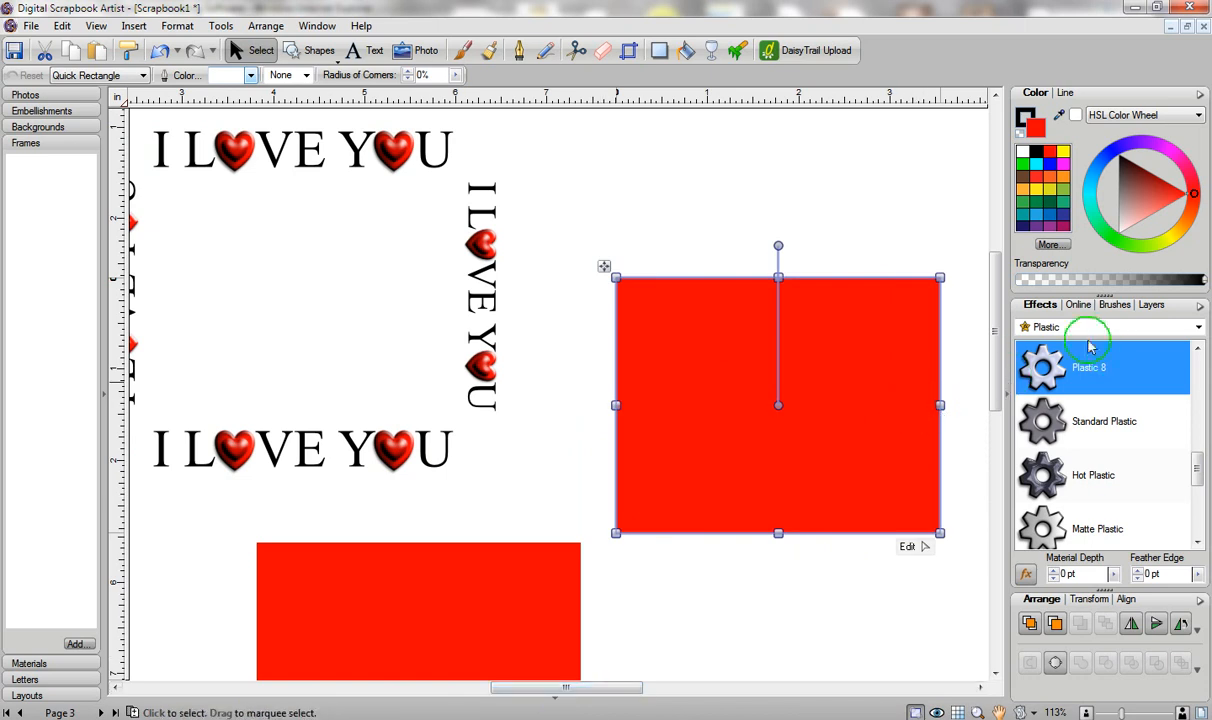
Apply the Animals > Antelope texture to the rectangle, move it up-left, and try orange and yellow fills.
click(1055, 330)
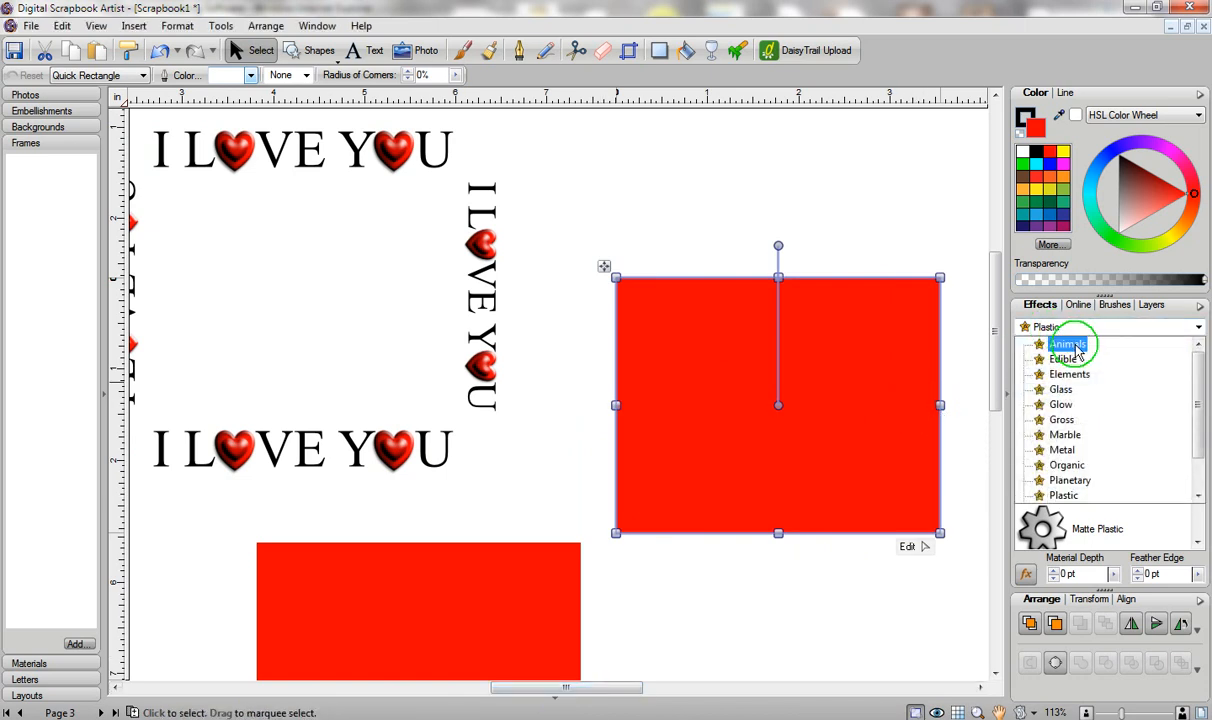
click(1066, 345)
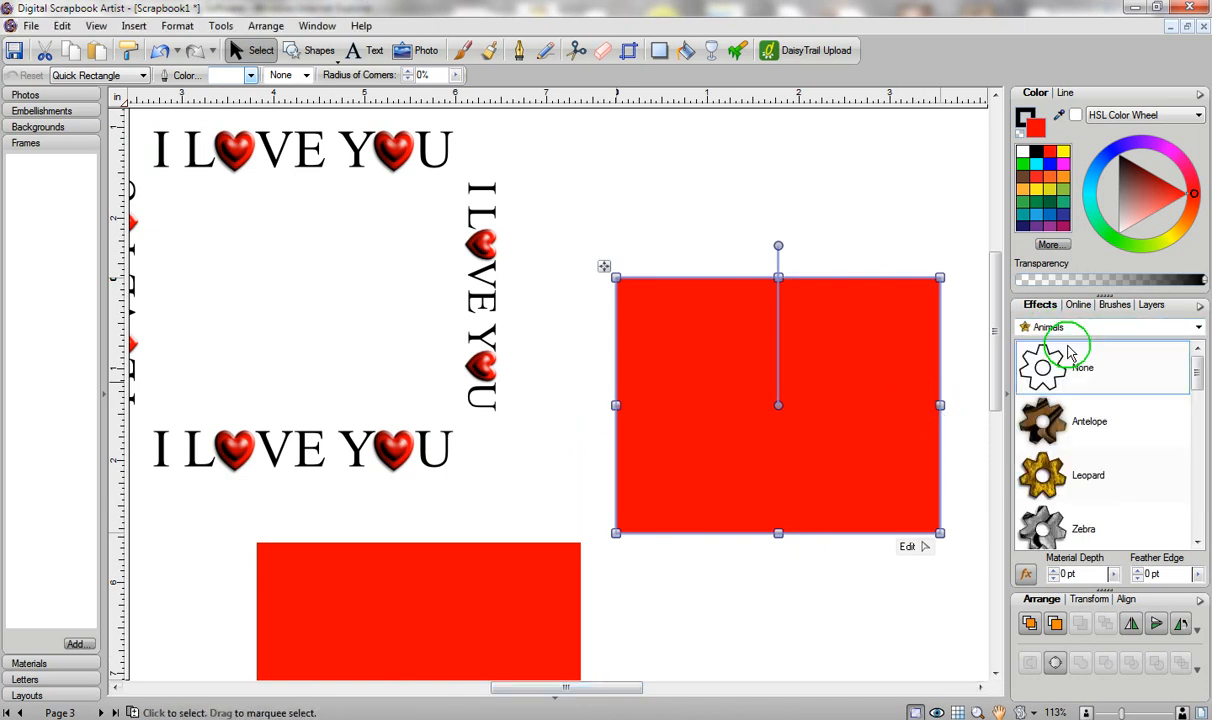
click(1075, 430)
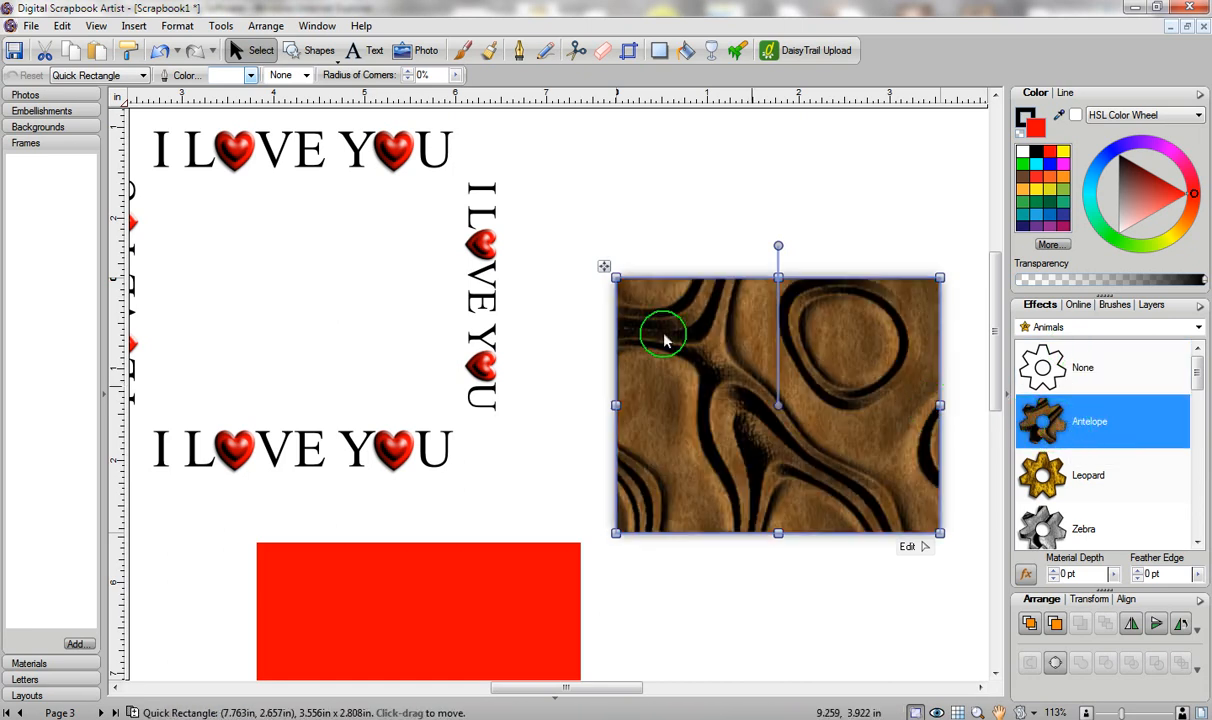
drag(650, 292, 618, 209)
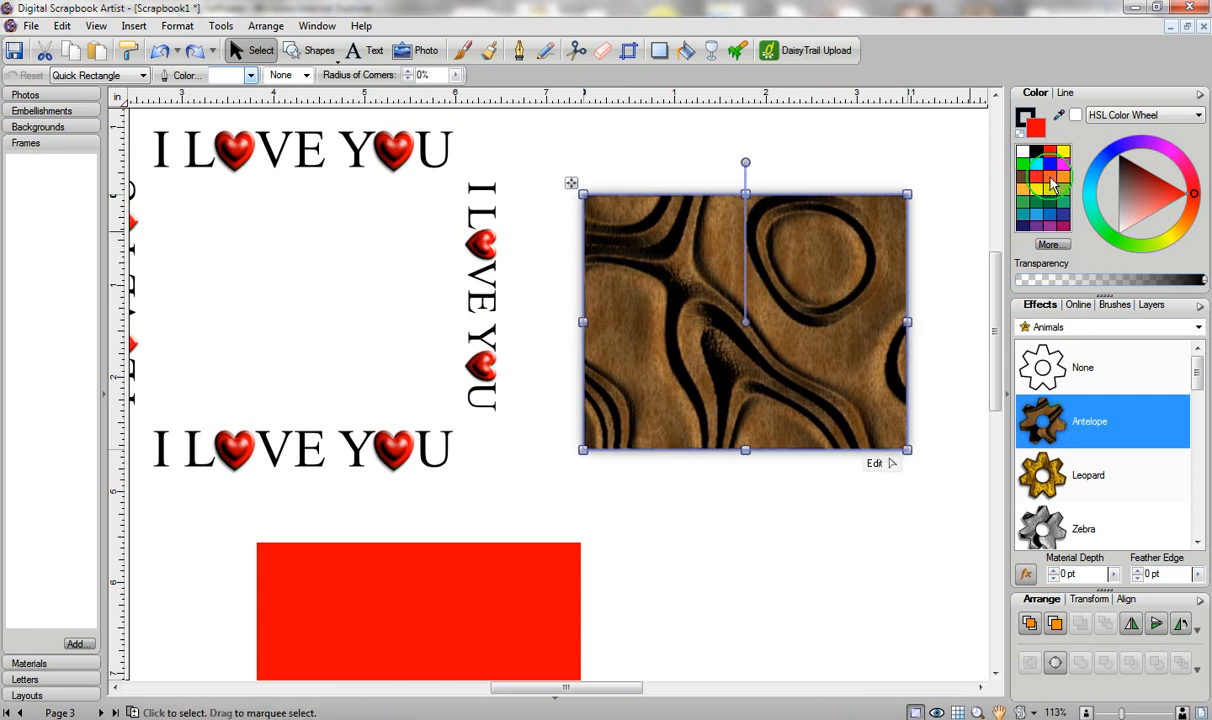
click(1063, 175)
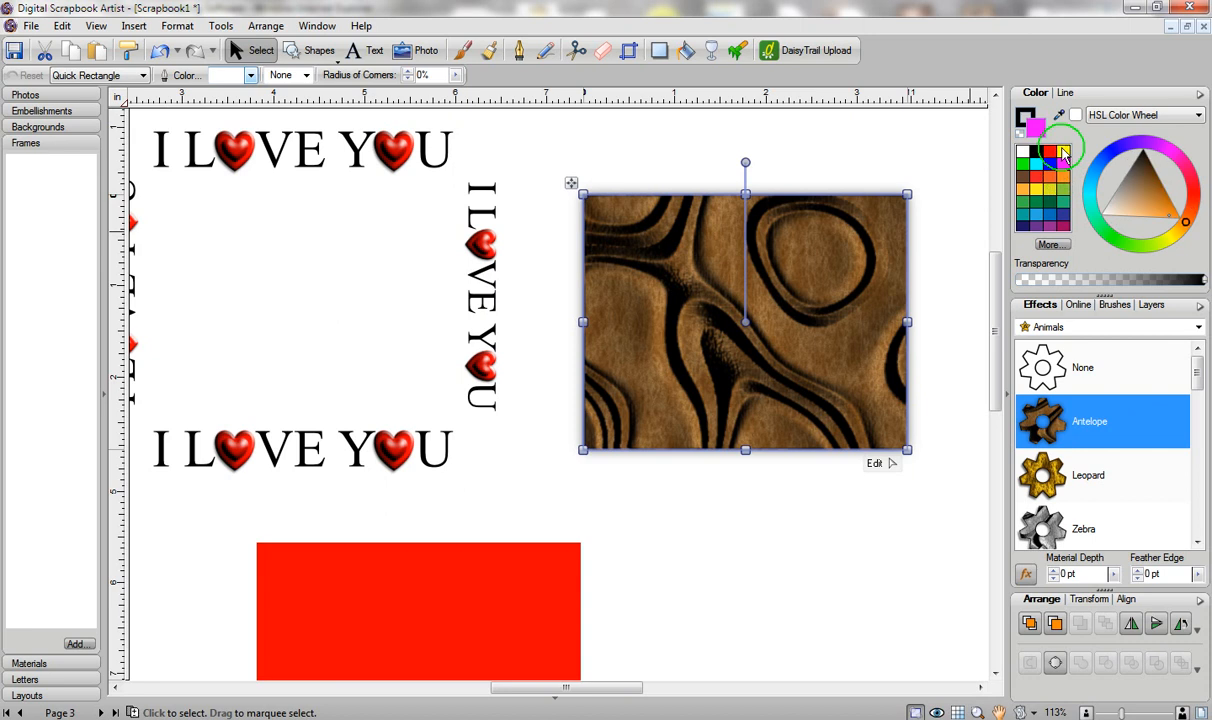
drag(1063, 153, 1040, 136)
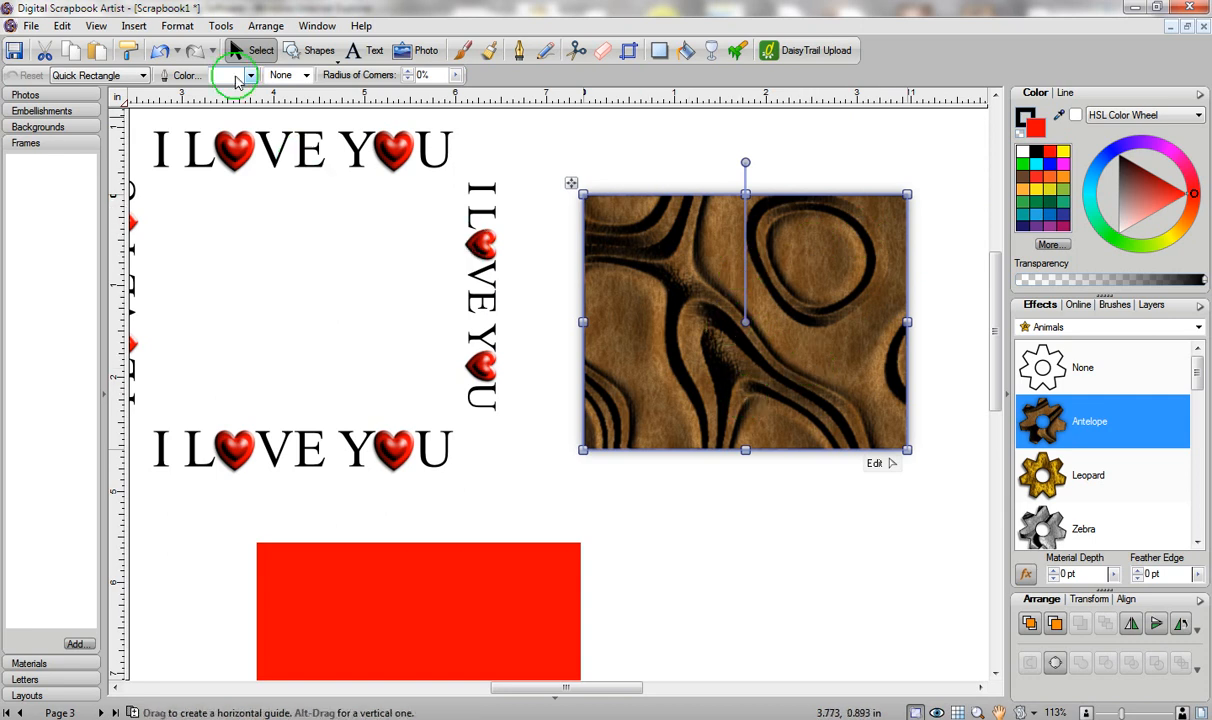
click(222, 28)
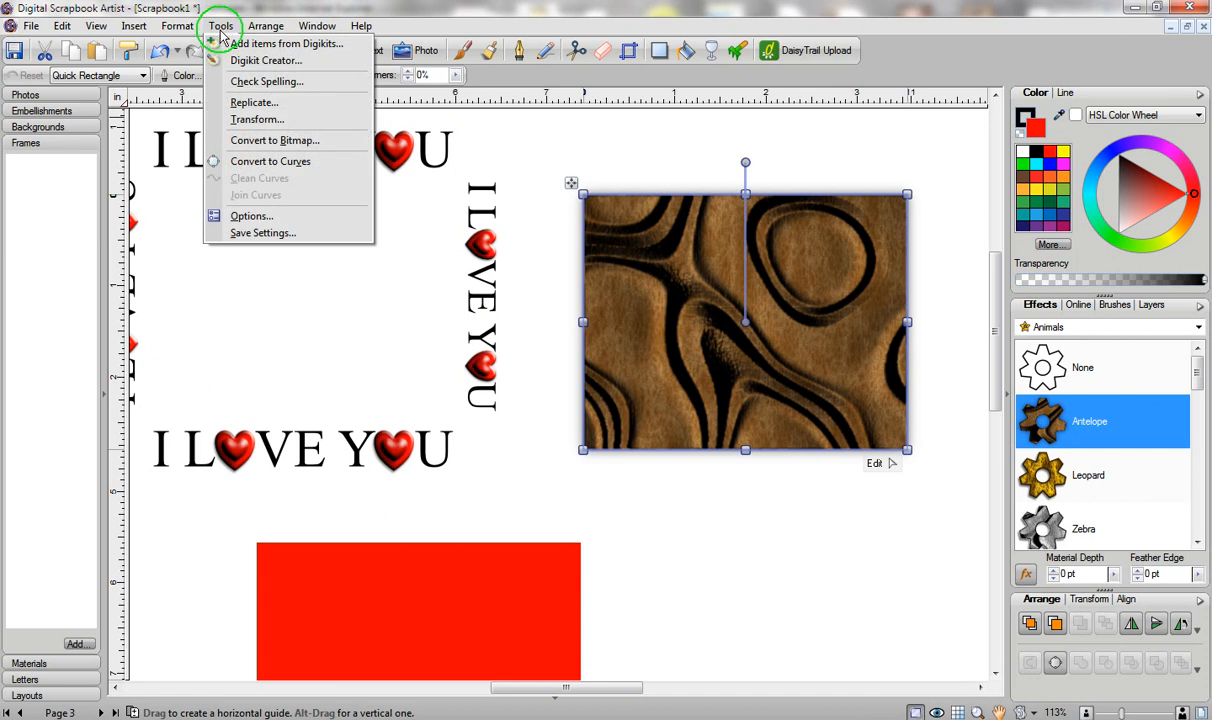
Convert the Antelope-textured rectangle to a 300 dpi, 24-bit bitmap and tint it yellow.
click(247, 141)
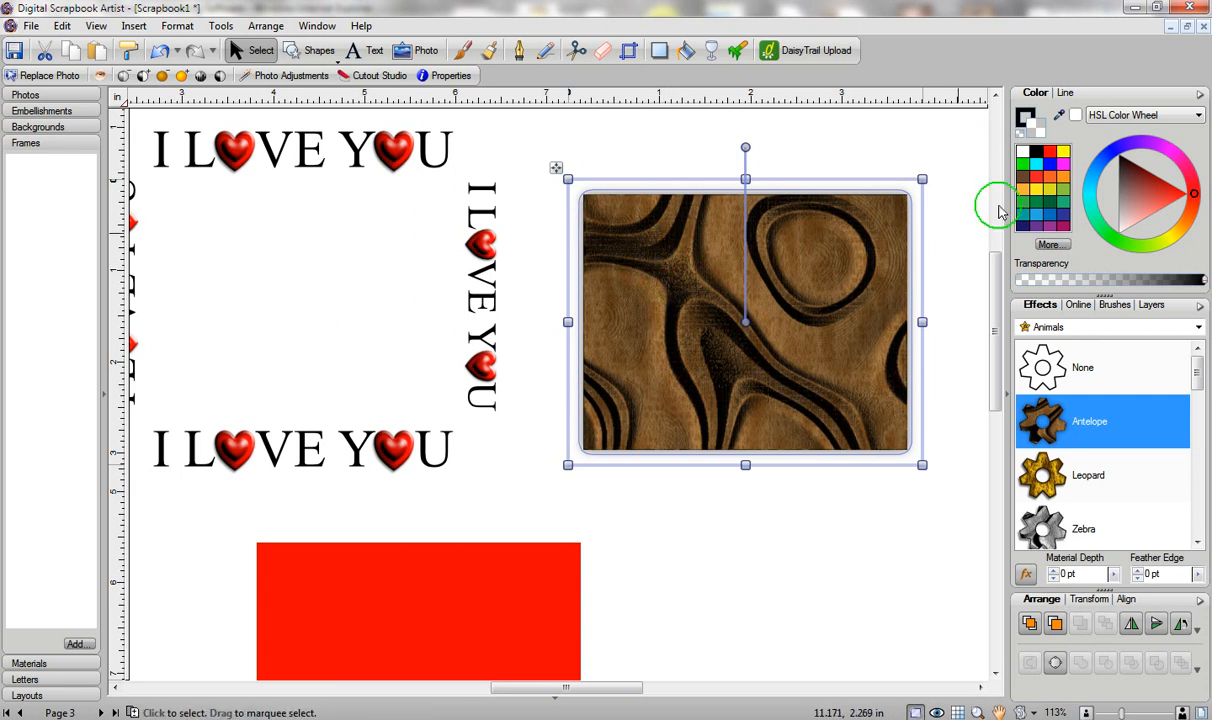
click(1043, 193)
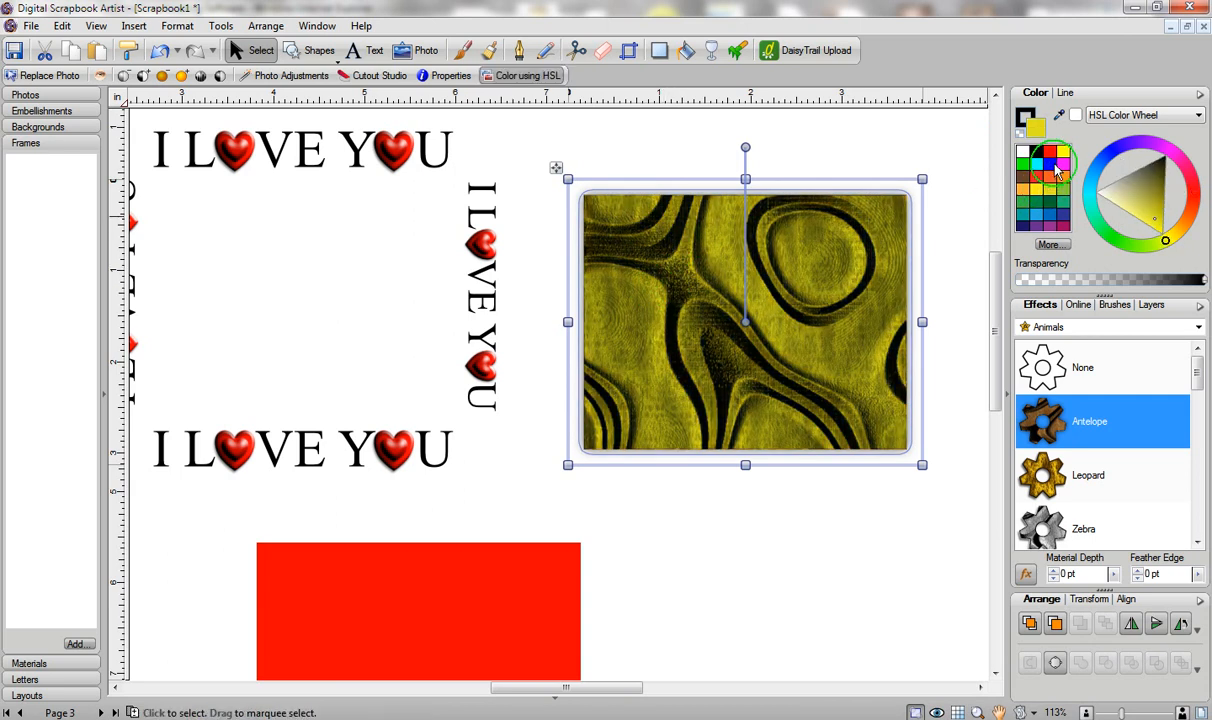
Tint the bitmap red, apply the Plastic 8 effect, and nudge it slightly left.
click(1052, 164)
click(1050, 153)
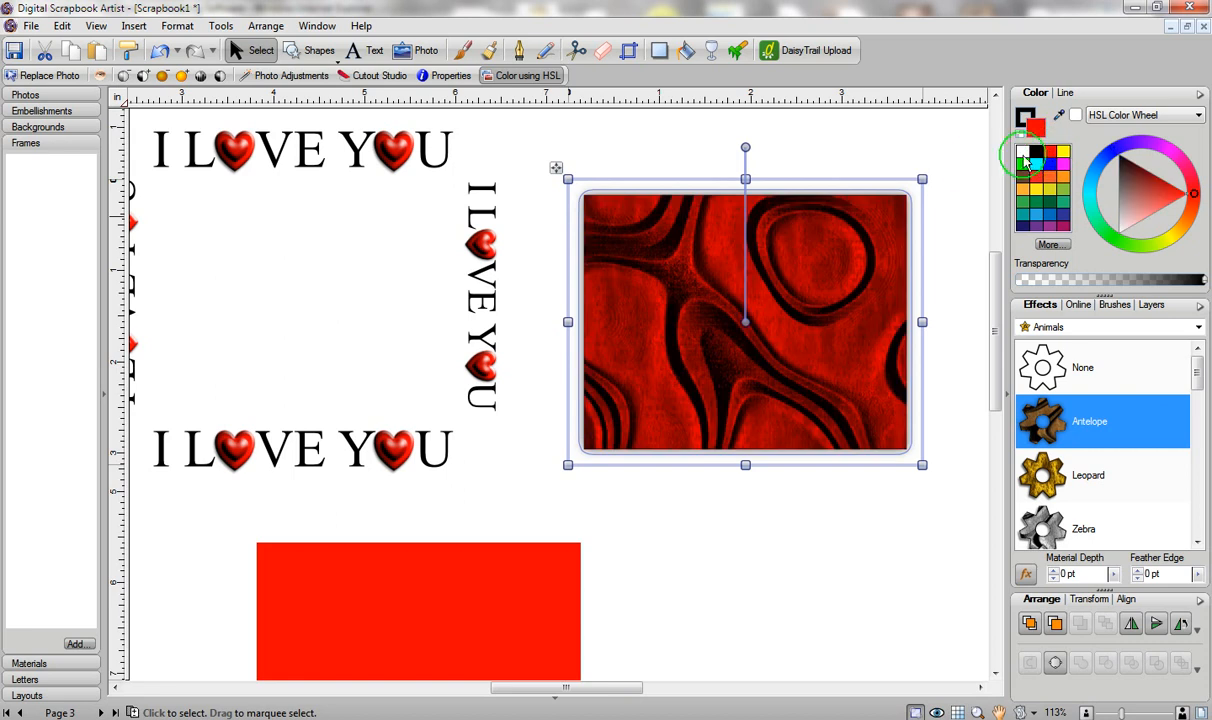
click(735, 345)
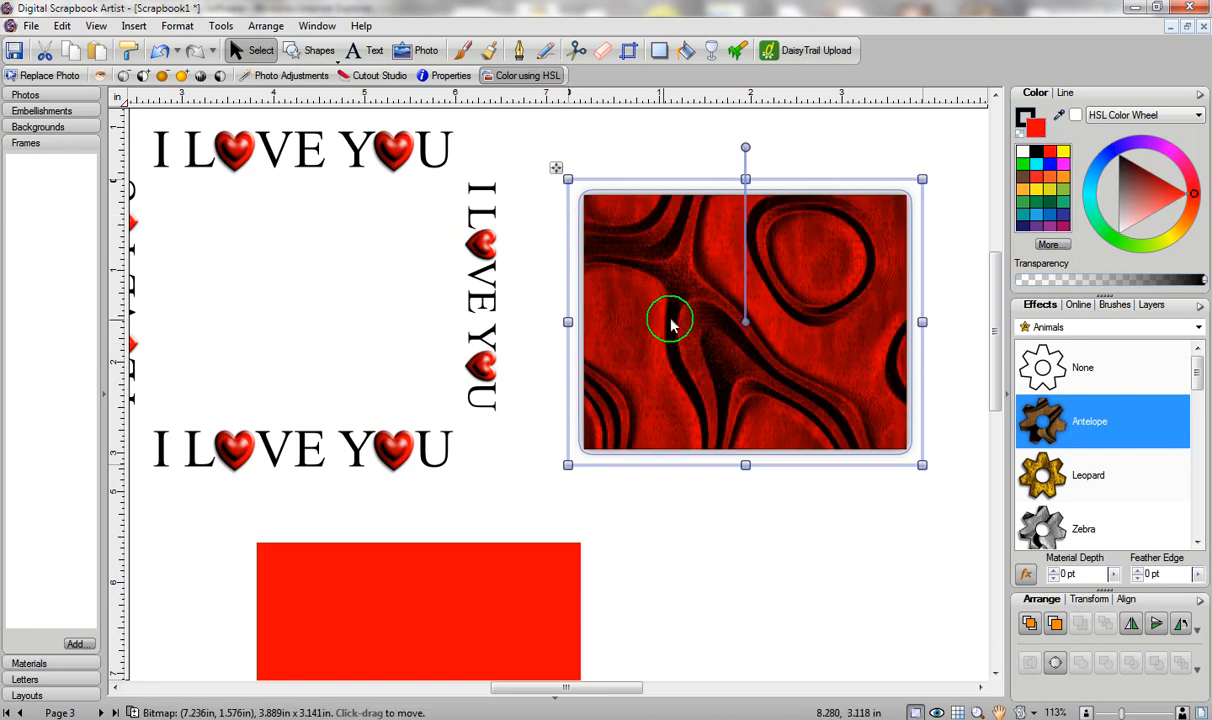
click(1050, 328)
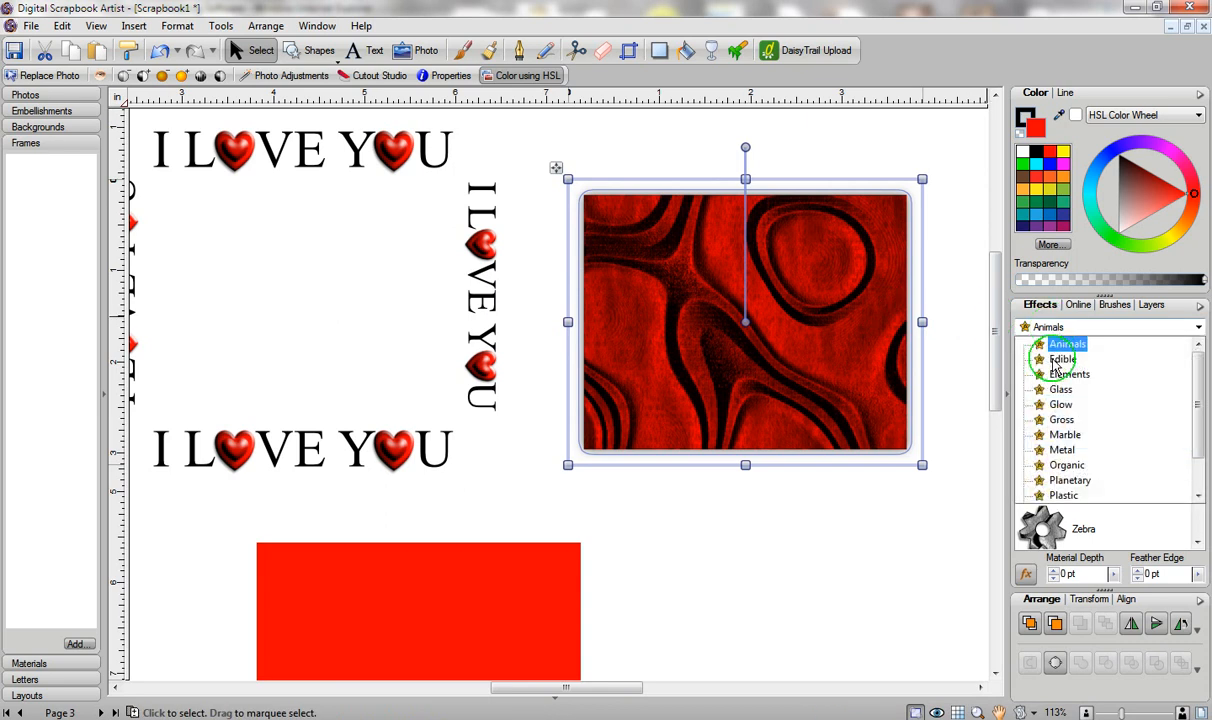
click(1062, 494)
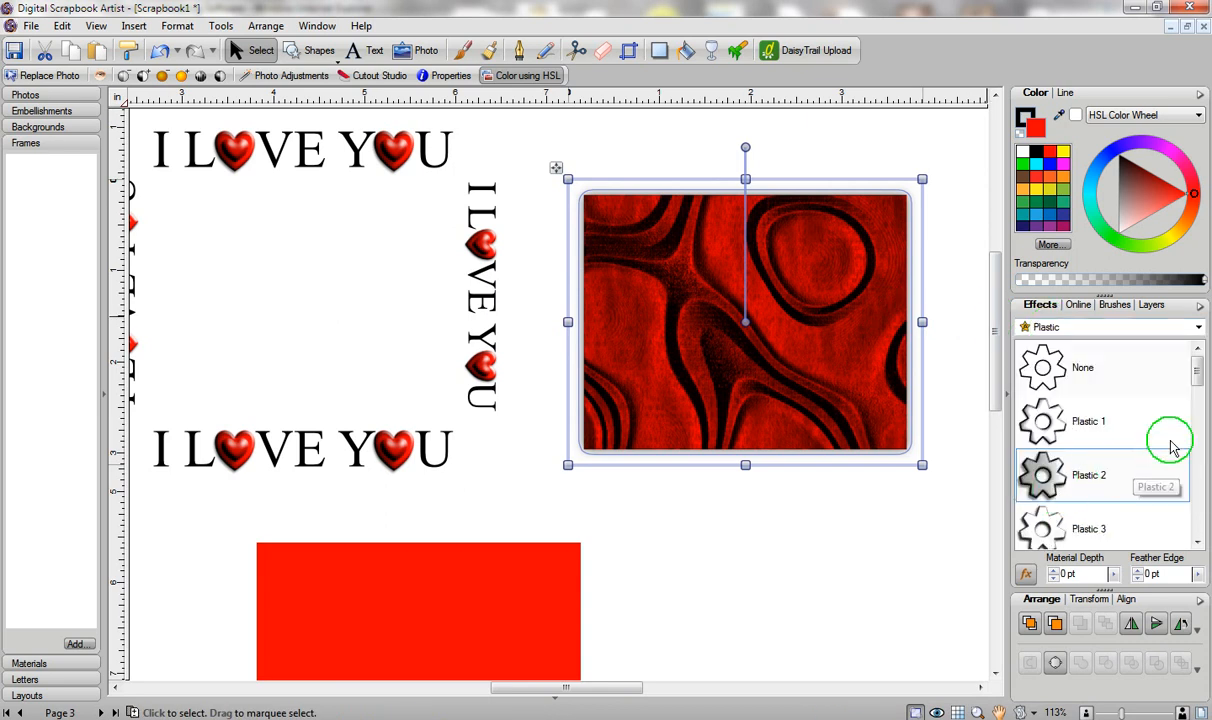
scroll(1185, 442, down, 5)
click(1120, 442)
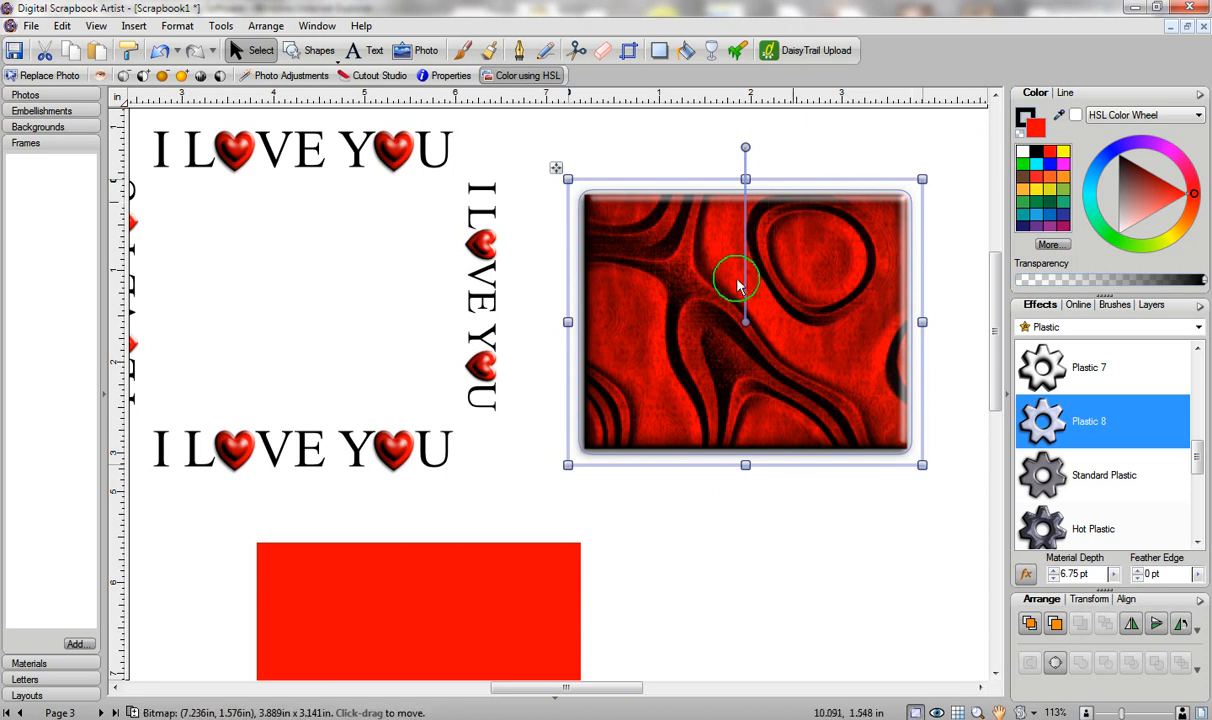
drag(718, 330, 689, 340)
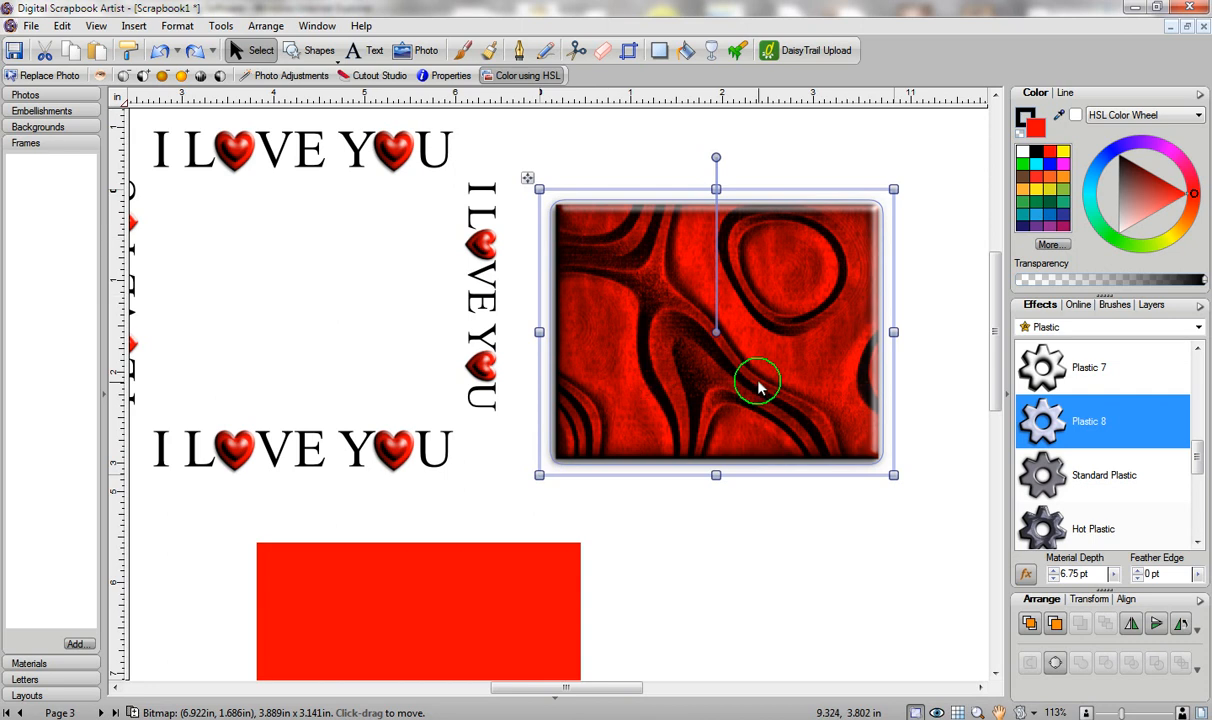
Draw a heart over the red plastic panel and centre it horizontally on the panel.
click(315, 50)
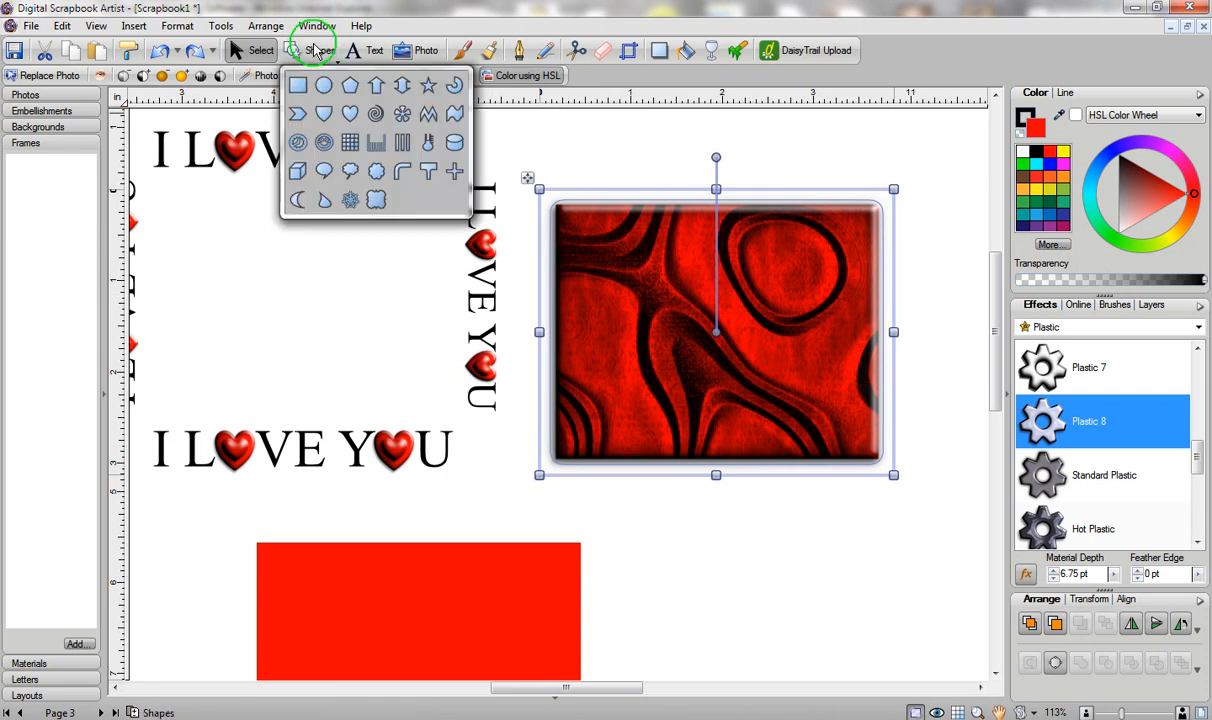
click(349, 113)
drag(579, 238, 785, 438)
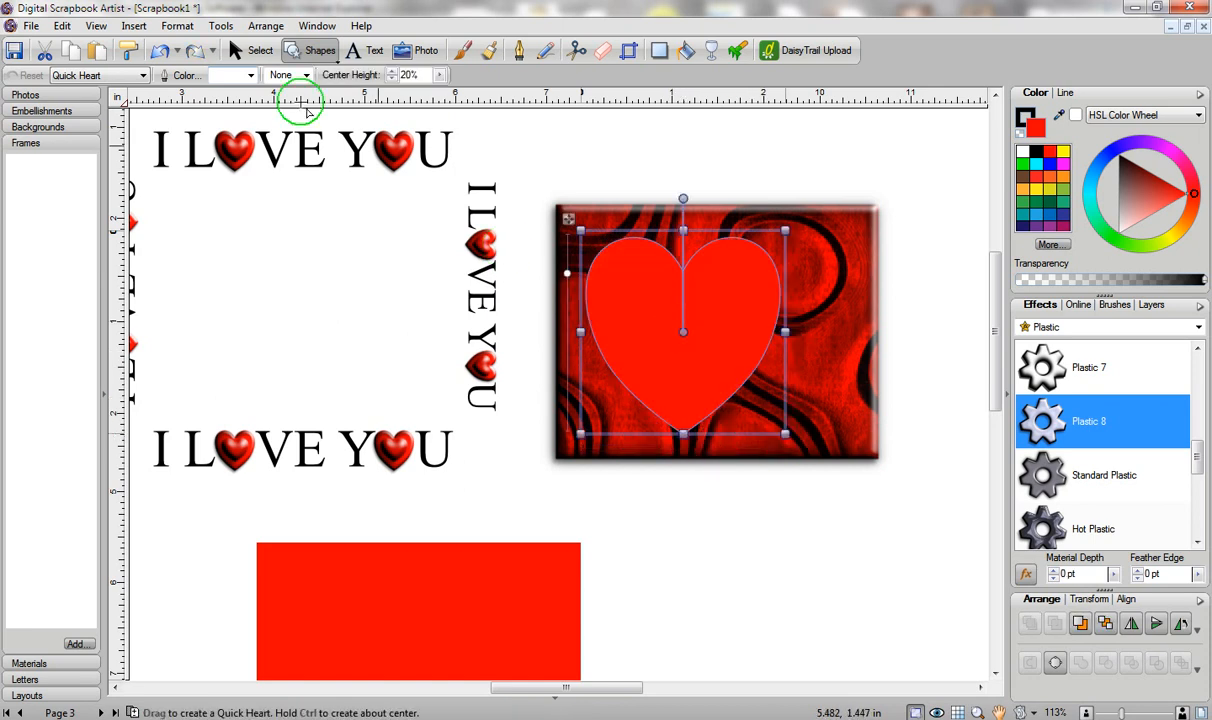
click(240, 53)
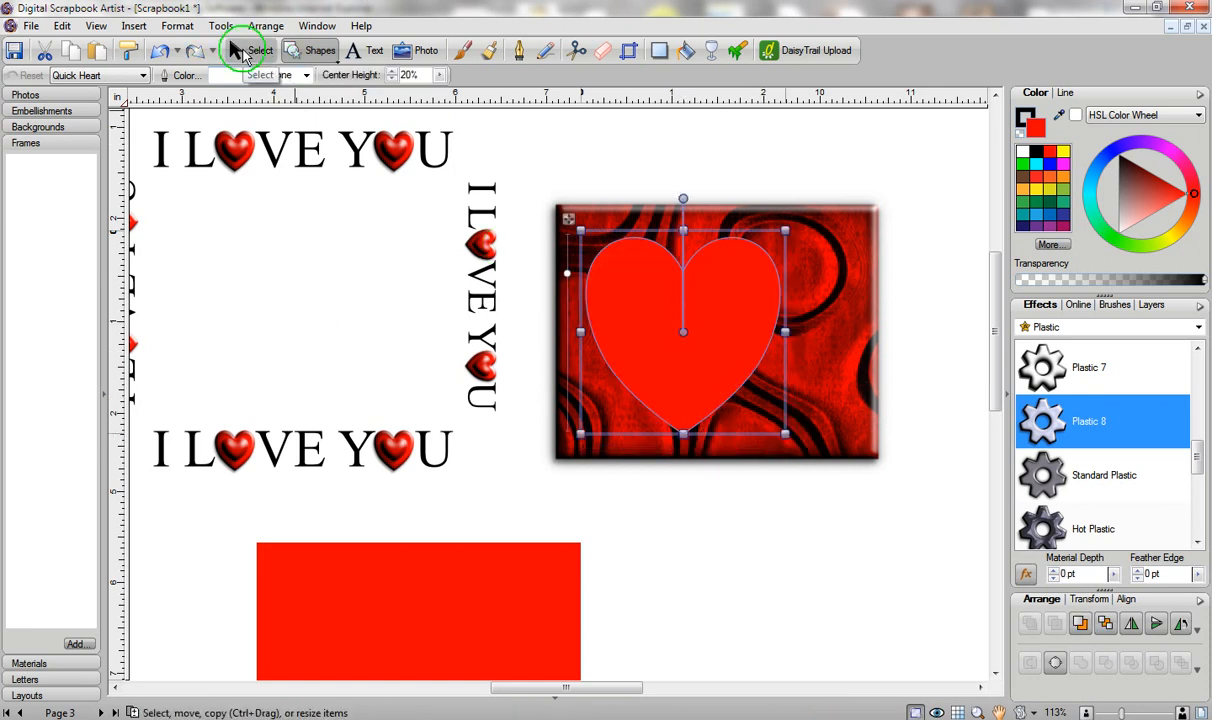
click(575, 142)
drag(575, 142, 846, 492)
click(838, 302)
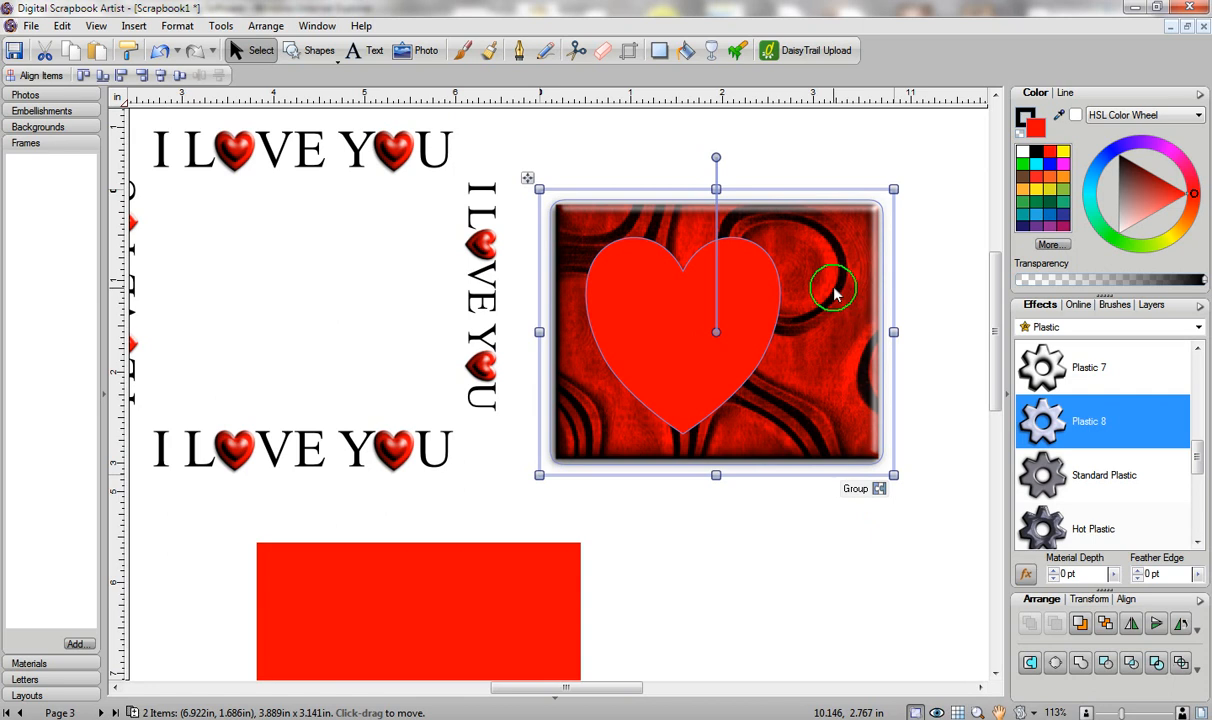
click(160, 79)
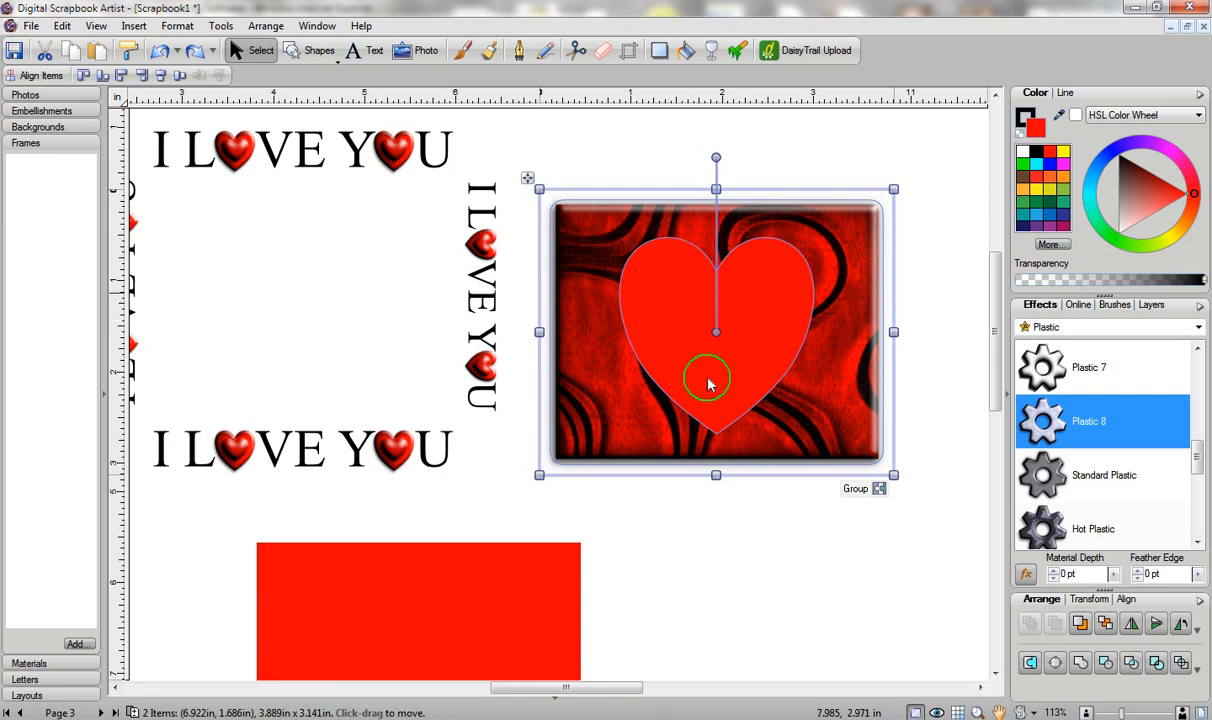
Make a spare heart copy below right, then reselect the panel and heart together.
click(813, 577)
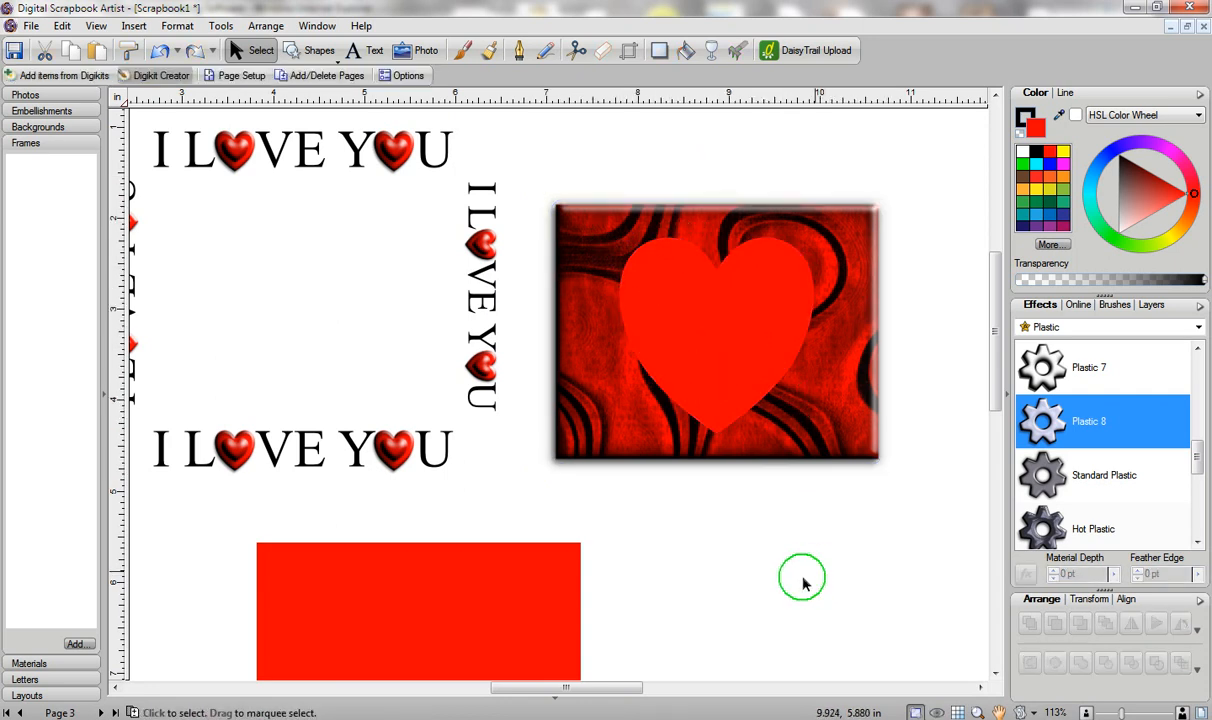
click(746, 318)
drag(750, 322, 815, 613)
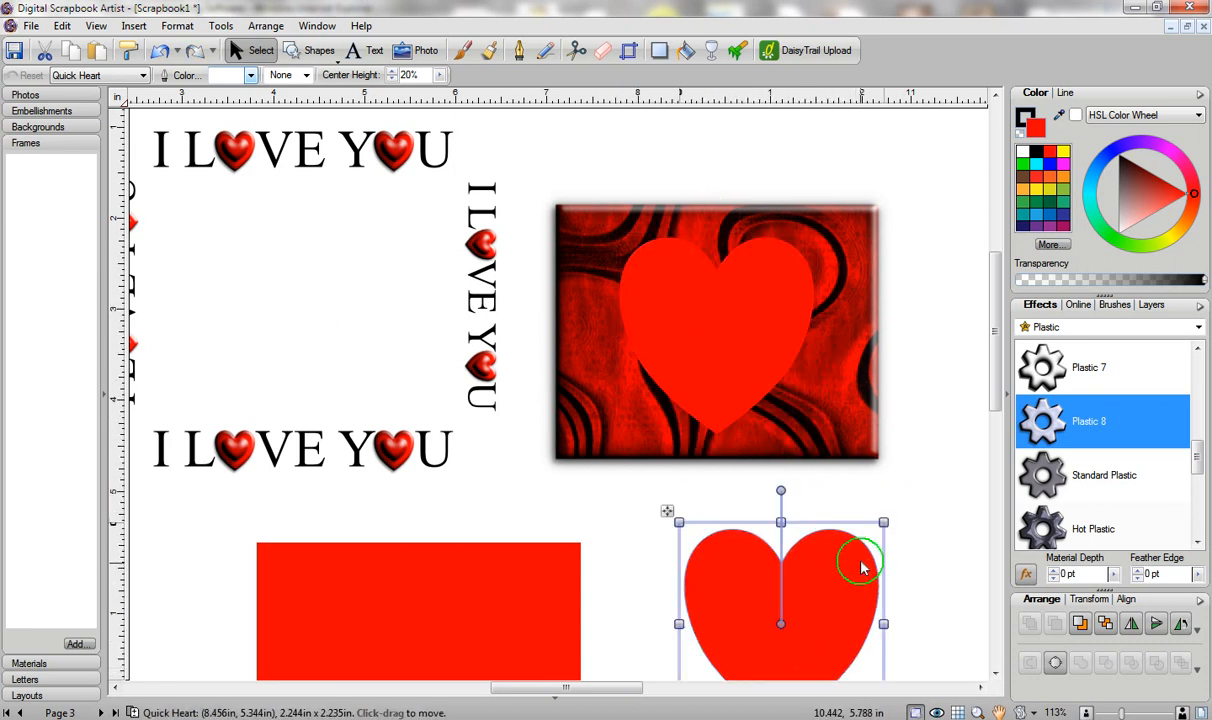
drag(531, 152, 960, 555)
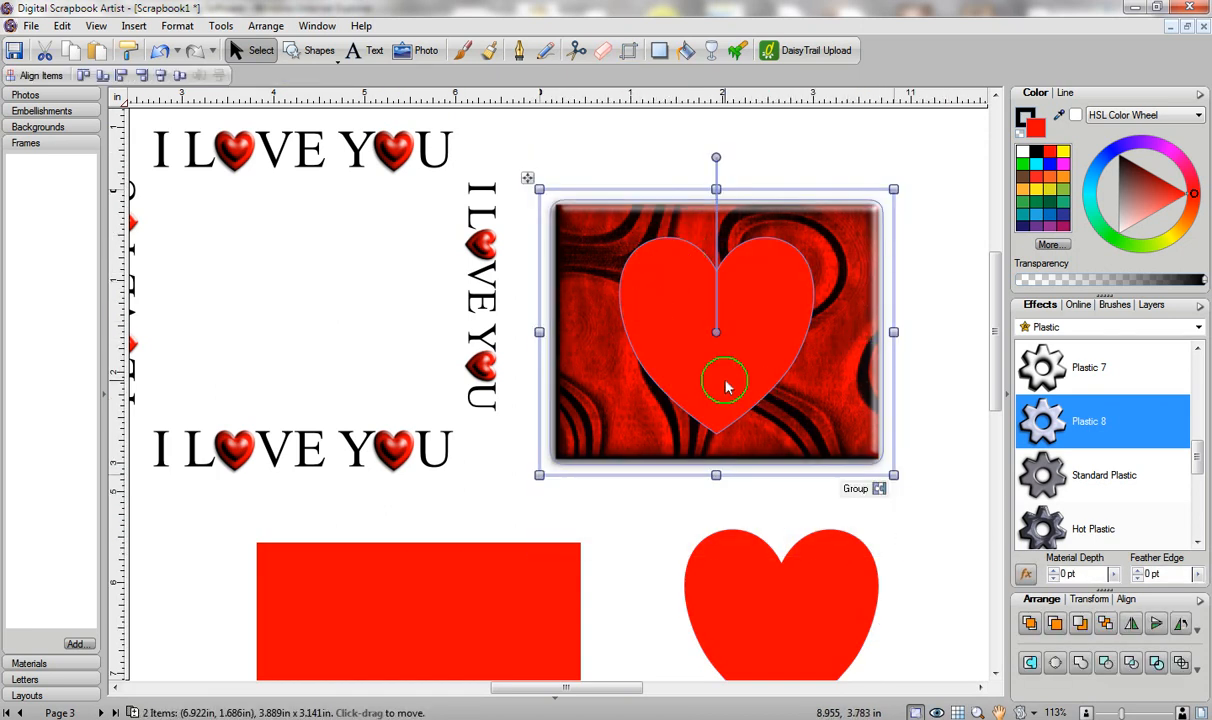
Subtract the heart from the red panel and fit the cutout panel inside the I LOVE YOU text ring.
click(1106, 664)
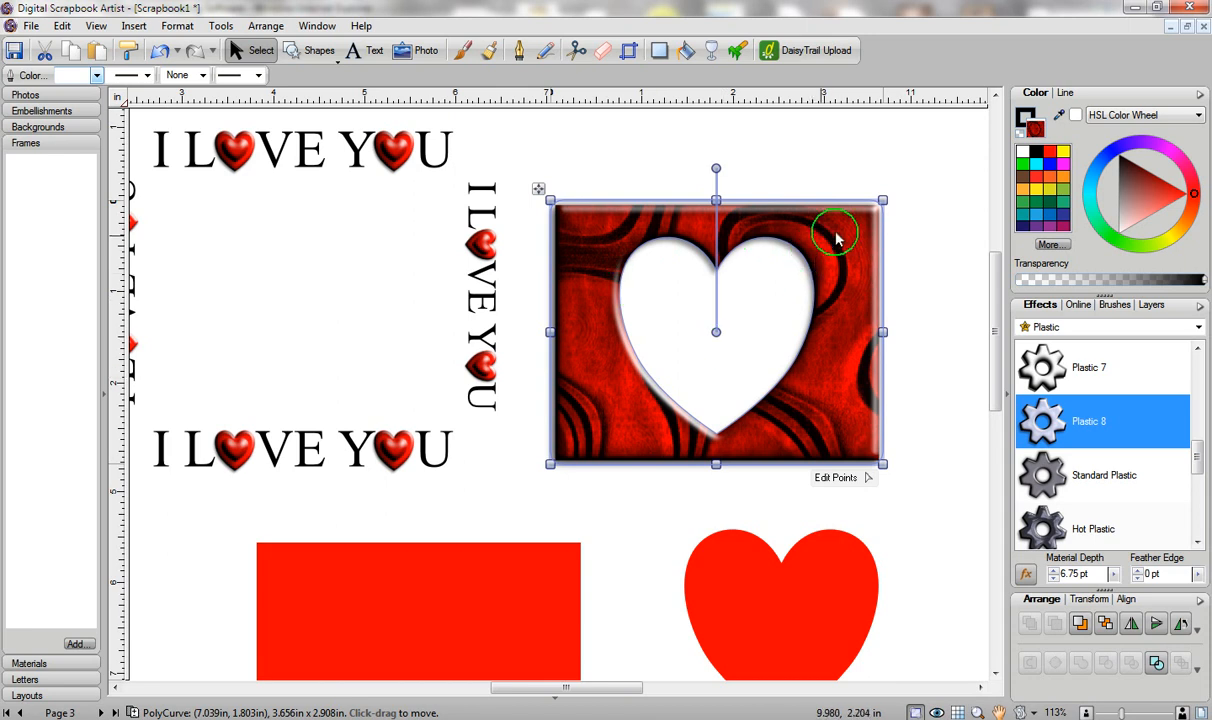
drag(840, 238, 657, 210)
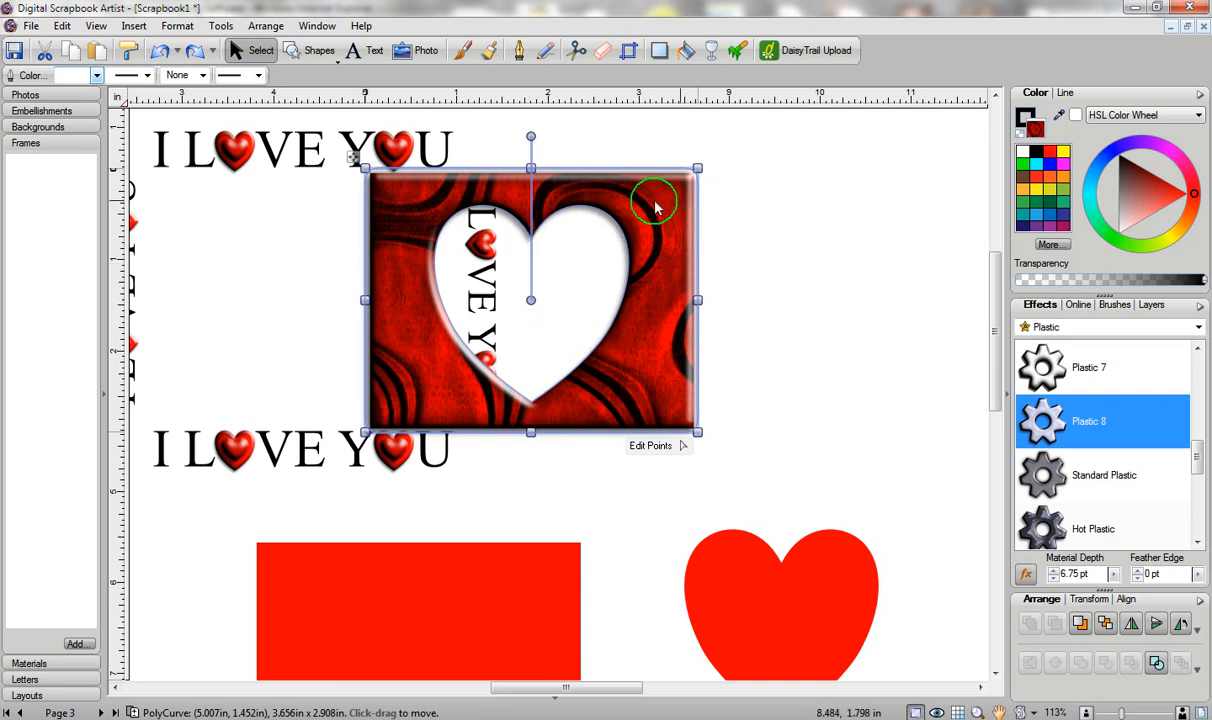
drag(661, 207, 425, 197)
drag(590, 688, 562, 688)
drag(621, 170, 593, 195)
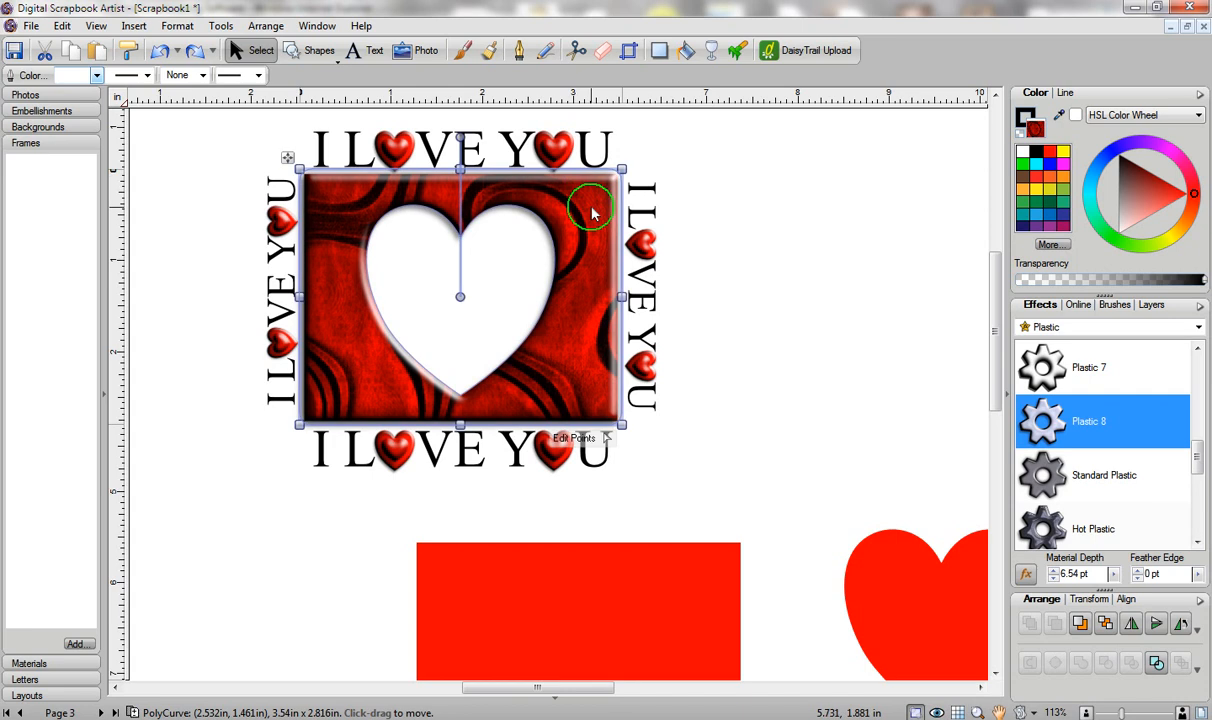
Duplicate the red rectangle, remove its fill, and give it a 4 pt Plastic 8 outline.
click(592, 600)
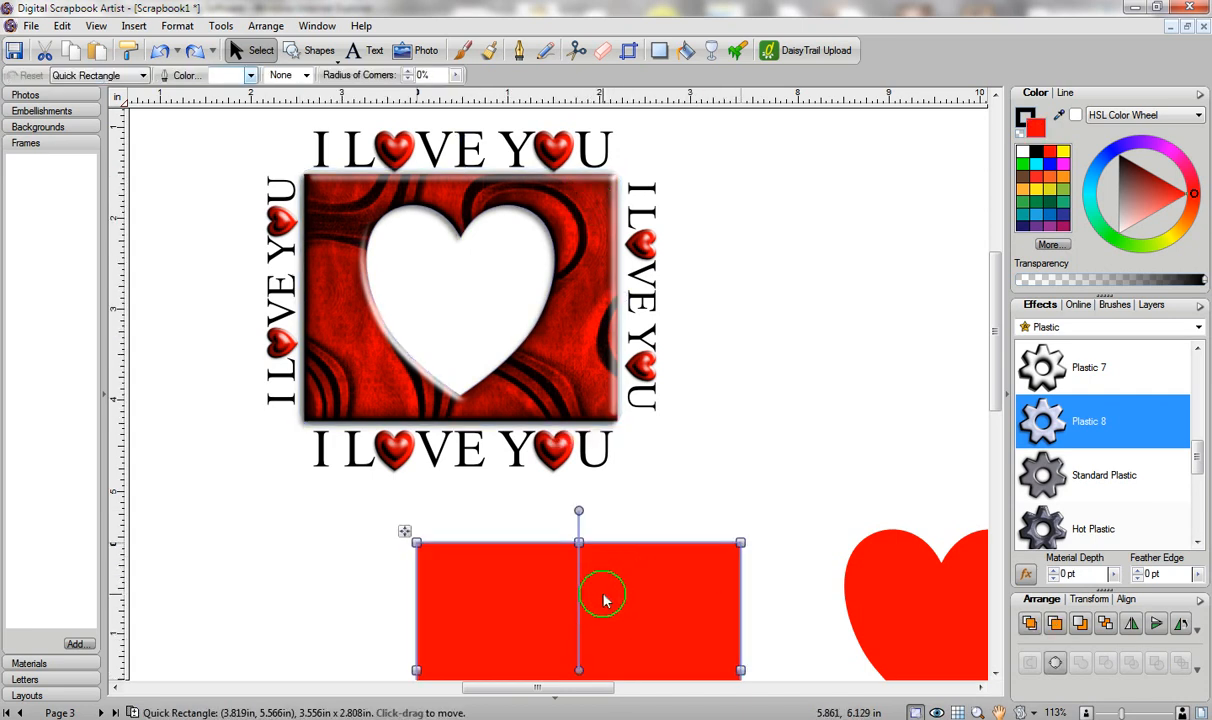
drag(604, 600, 866, 205)
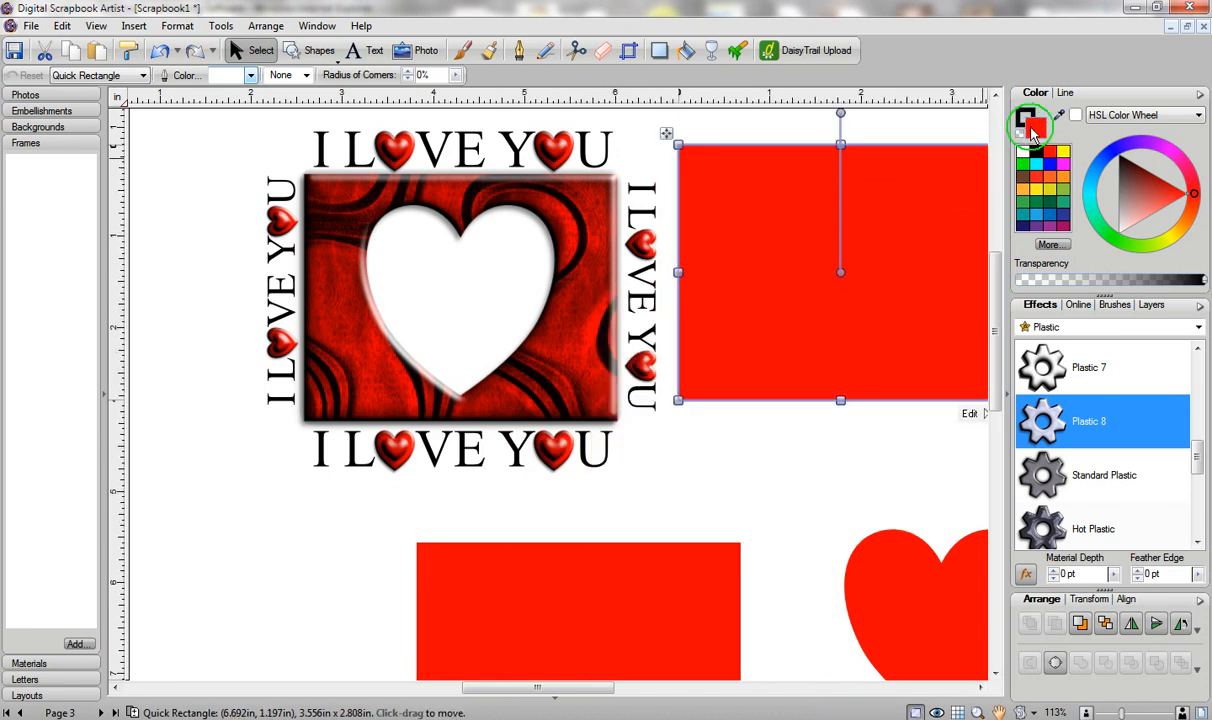
click(1032, 128)
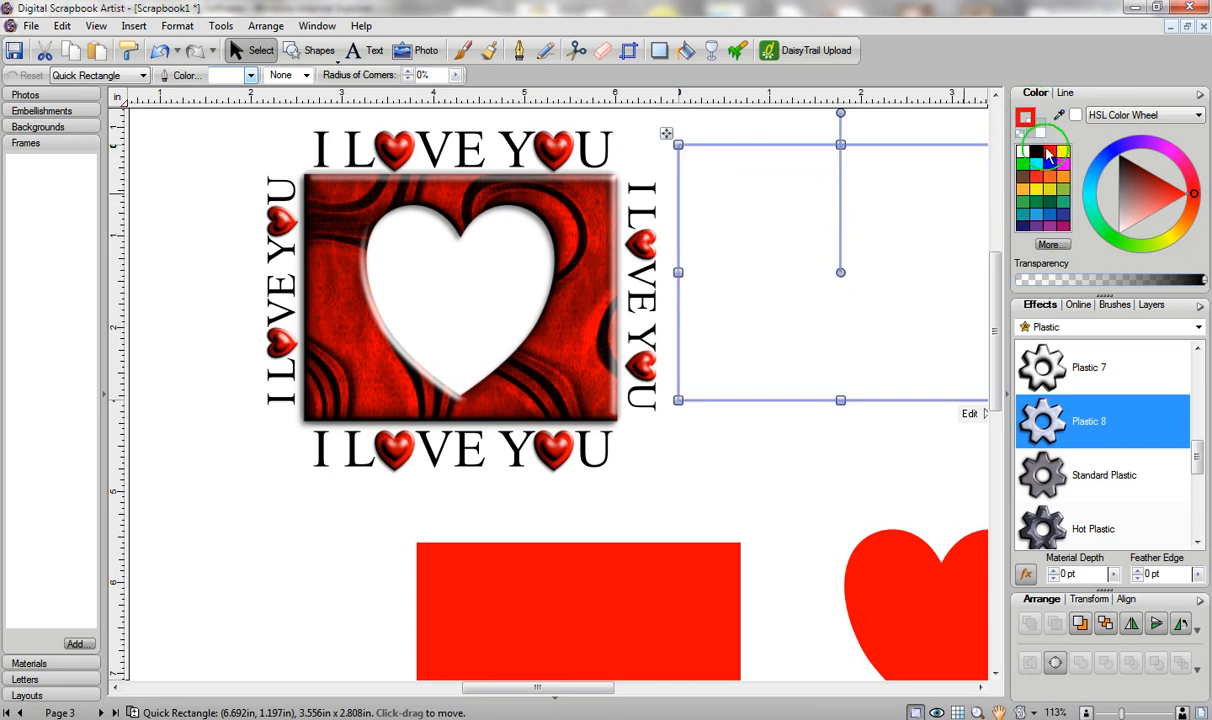
click(1064, 93)
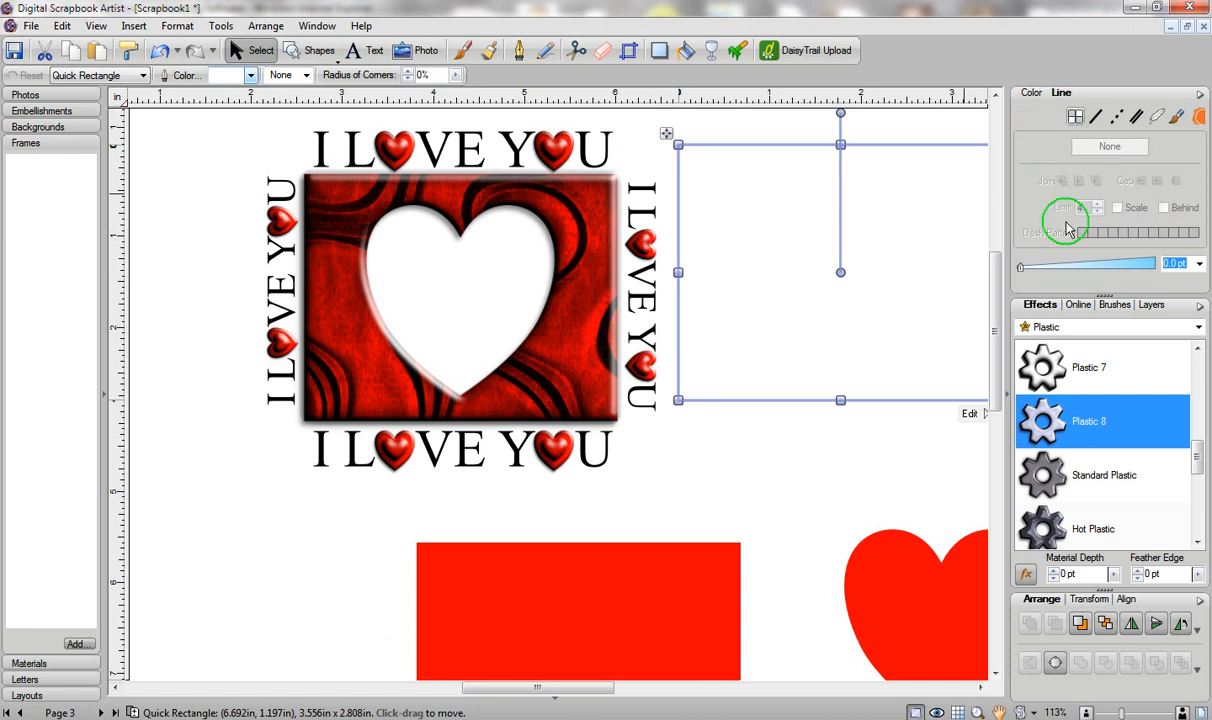
click(1063, 267)
click(1072, 440)
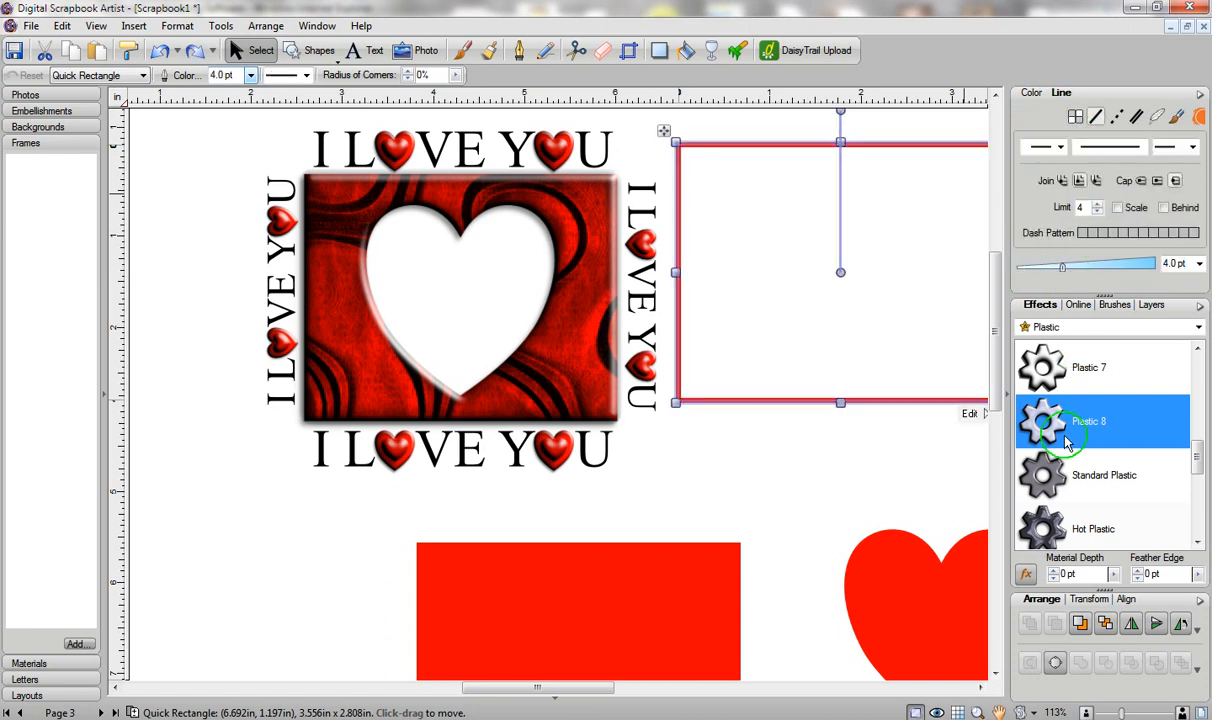
click(1057, 434)
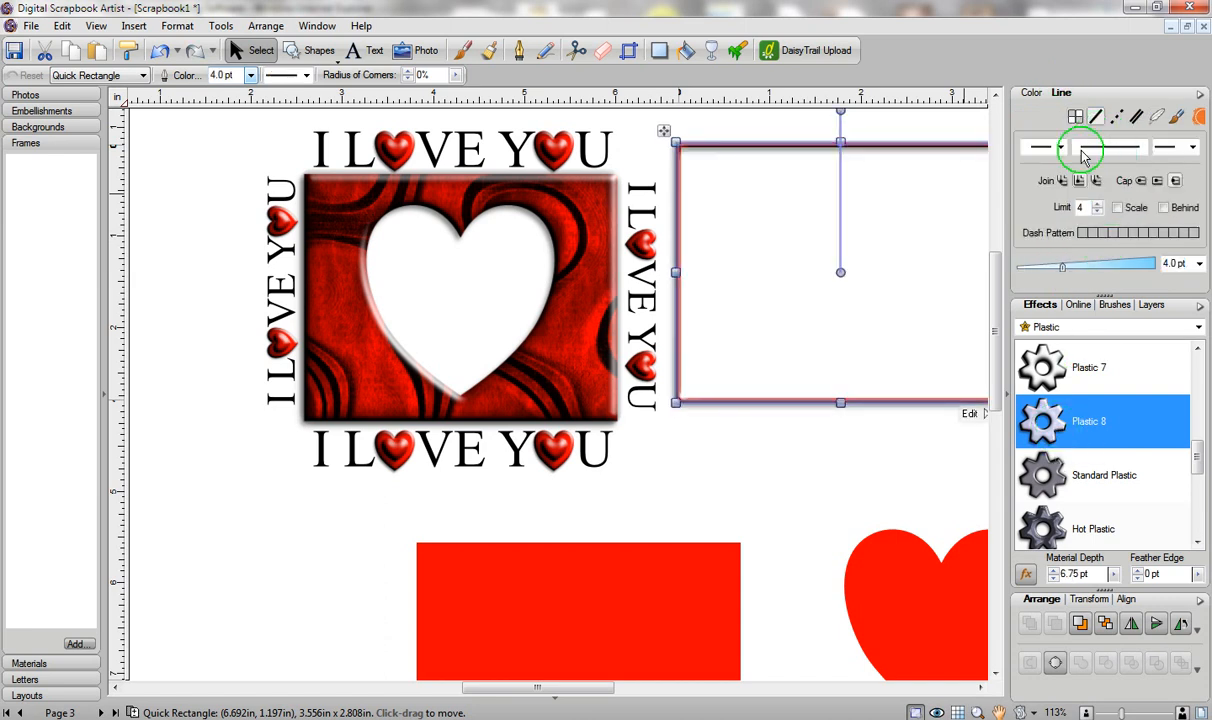
Fit the outline over the textured heart frame at 8.5 pt, about 3.50 × 2.75 in.
click(1088, 267)
drag(860, 235, 460, 244)
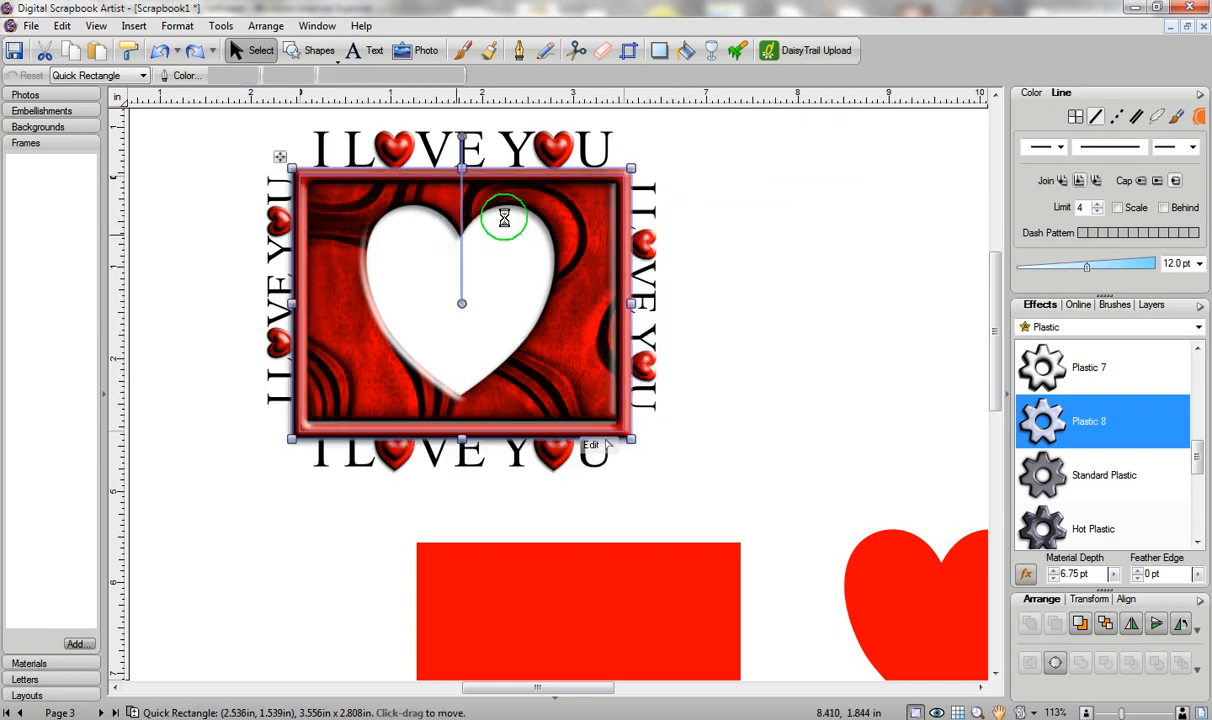
drag(1086, 270, 1073, 270)
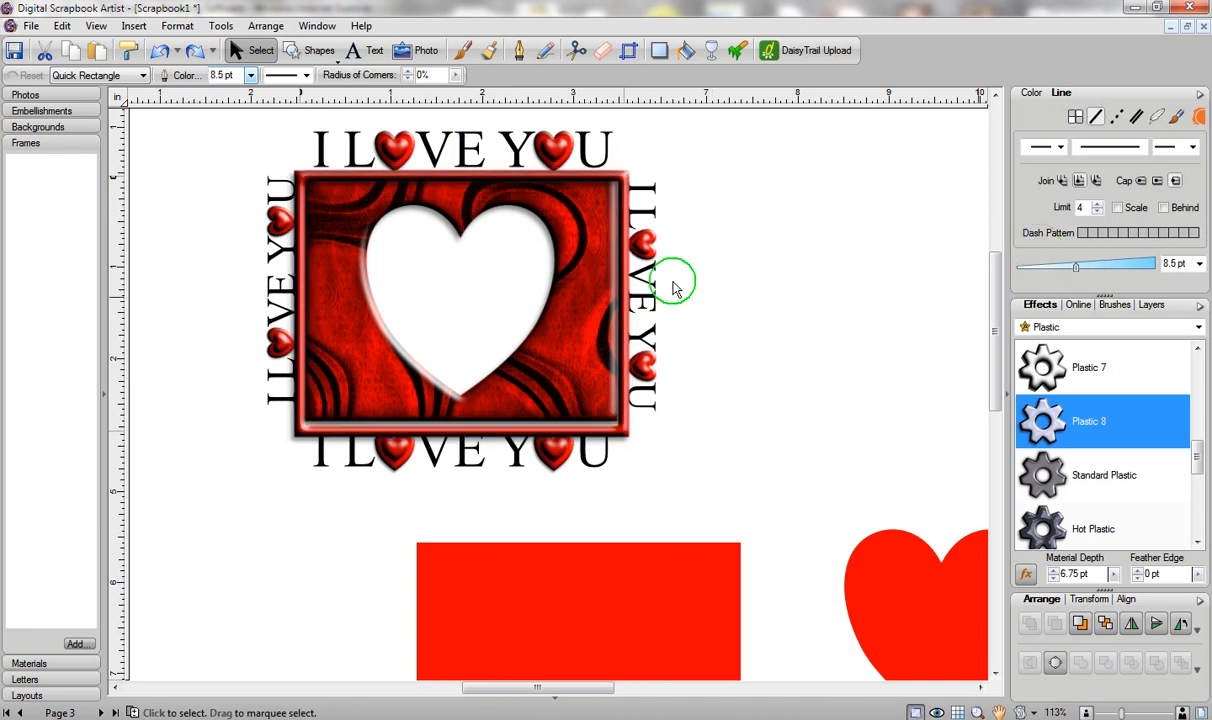
drag(628, 436, 612, 430)
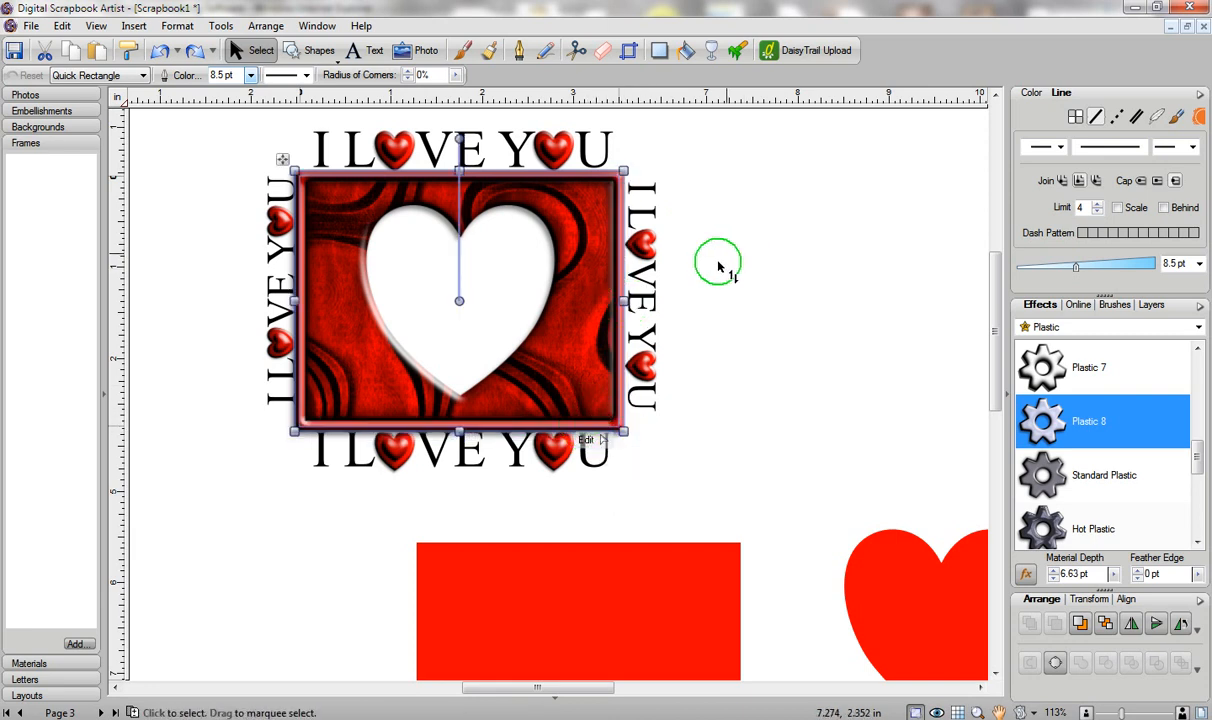
Move the lower red rectangle over the frame, enlarge it, and send it backward.
click(870, 452)
click(660, 596)
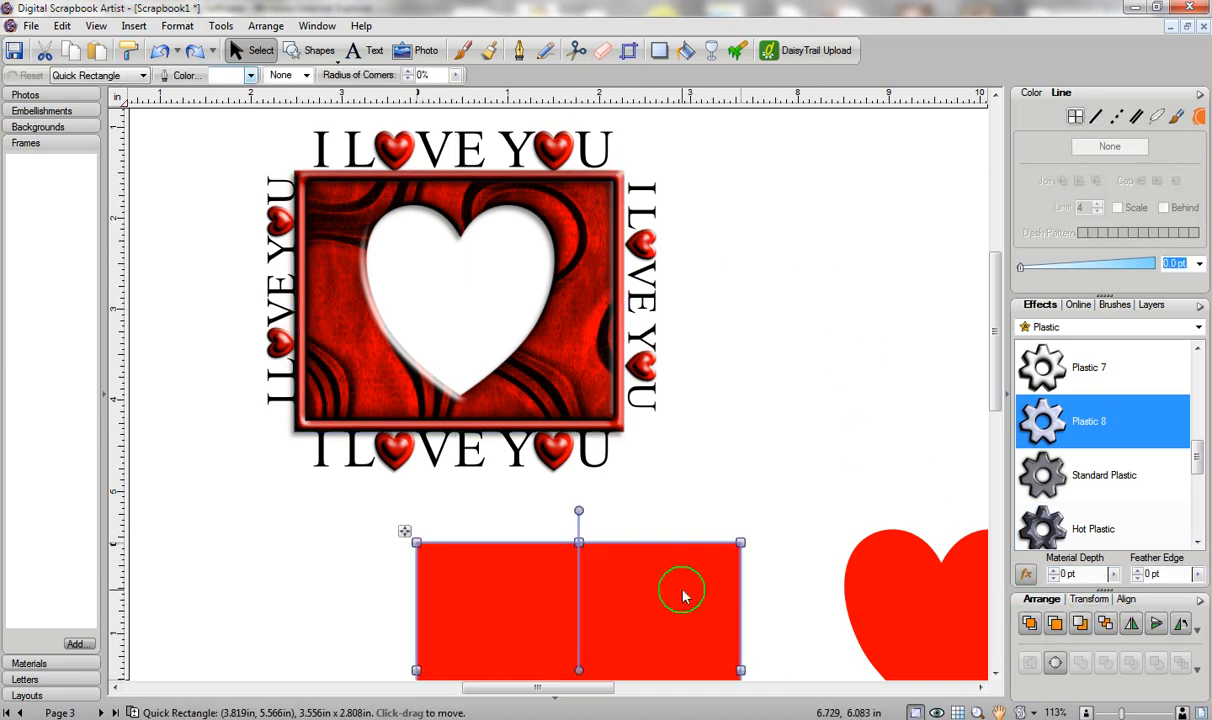
drag(717, 555, 536, 165)
drag(584, 380, 662, 476)
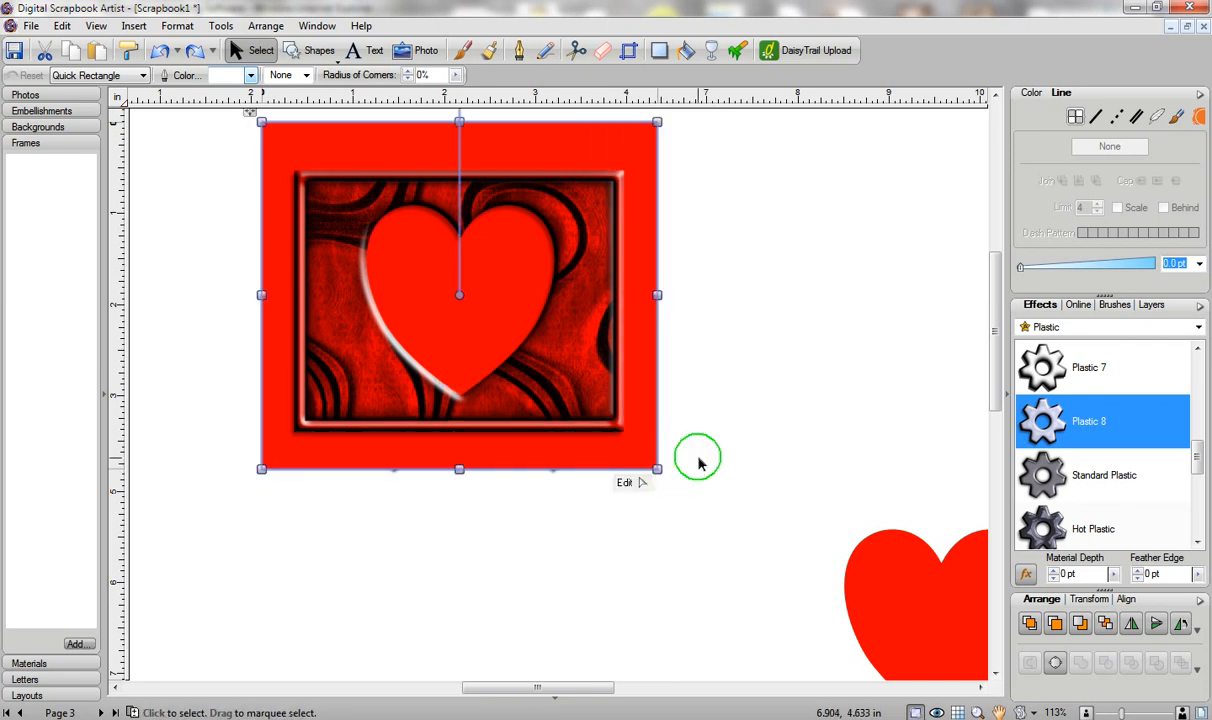
click(1105, 624)
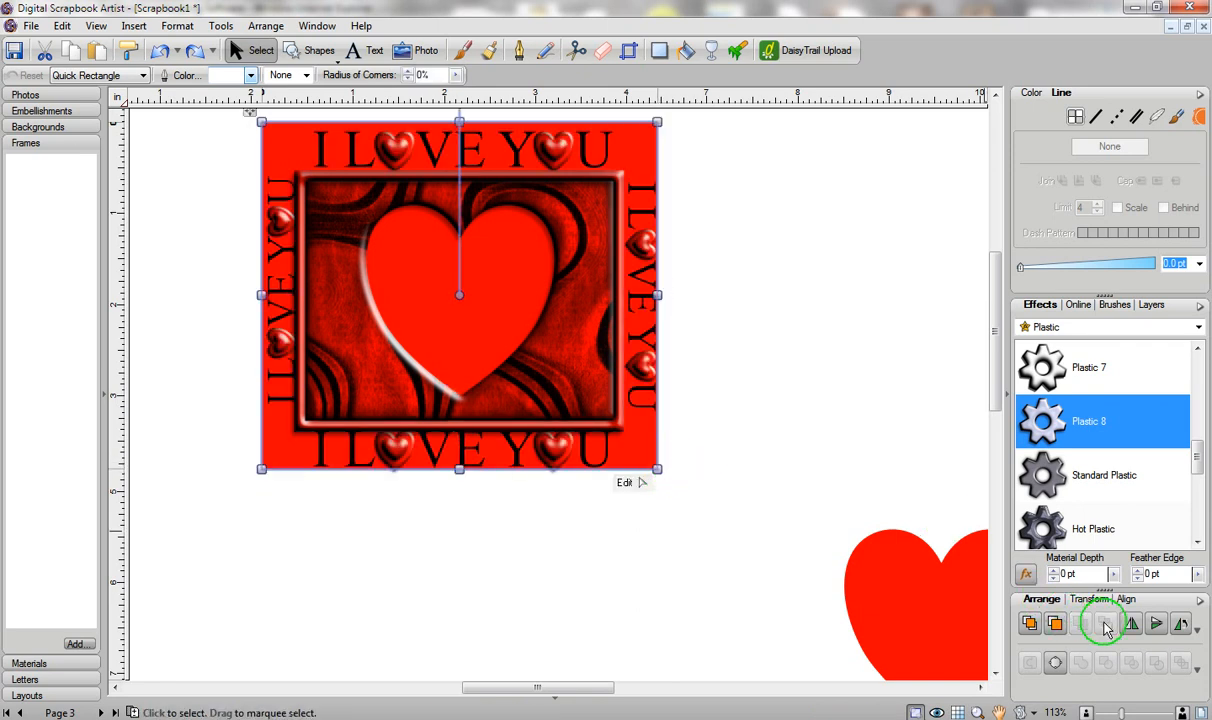
Remove the rectangle's fill and give it an 11.5 pt red outline.
click(1032, 94)
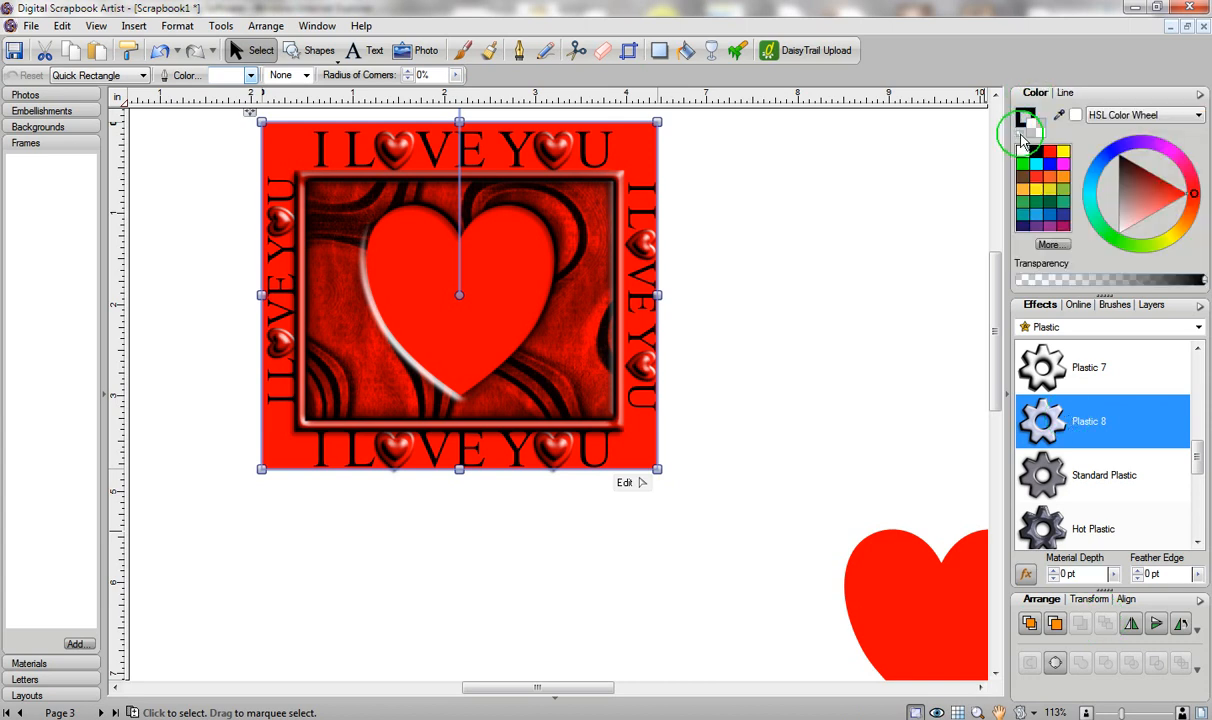
click(1023, 141)
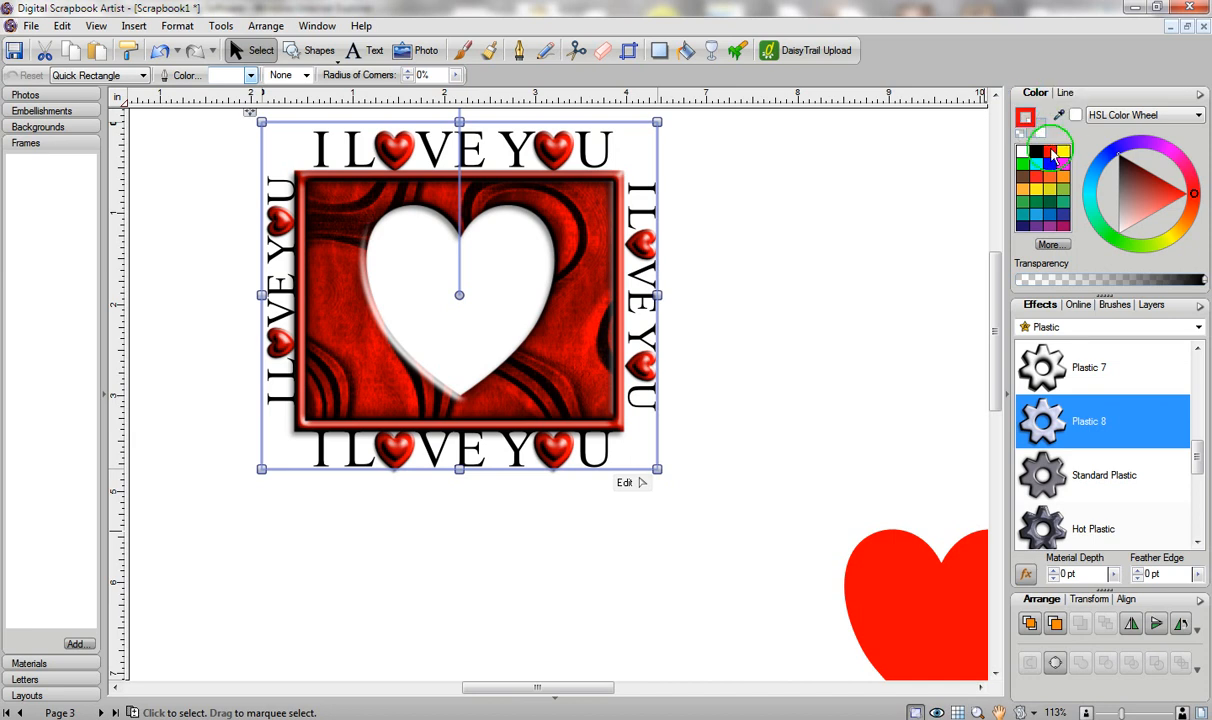
click(1063, 95)
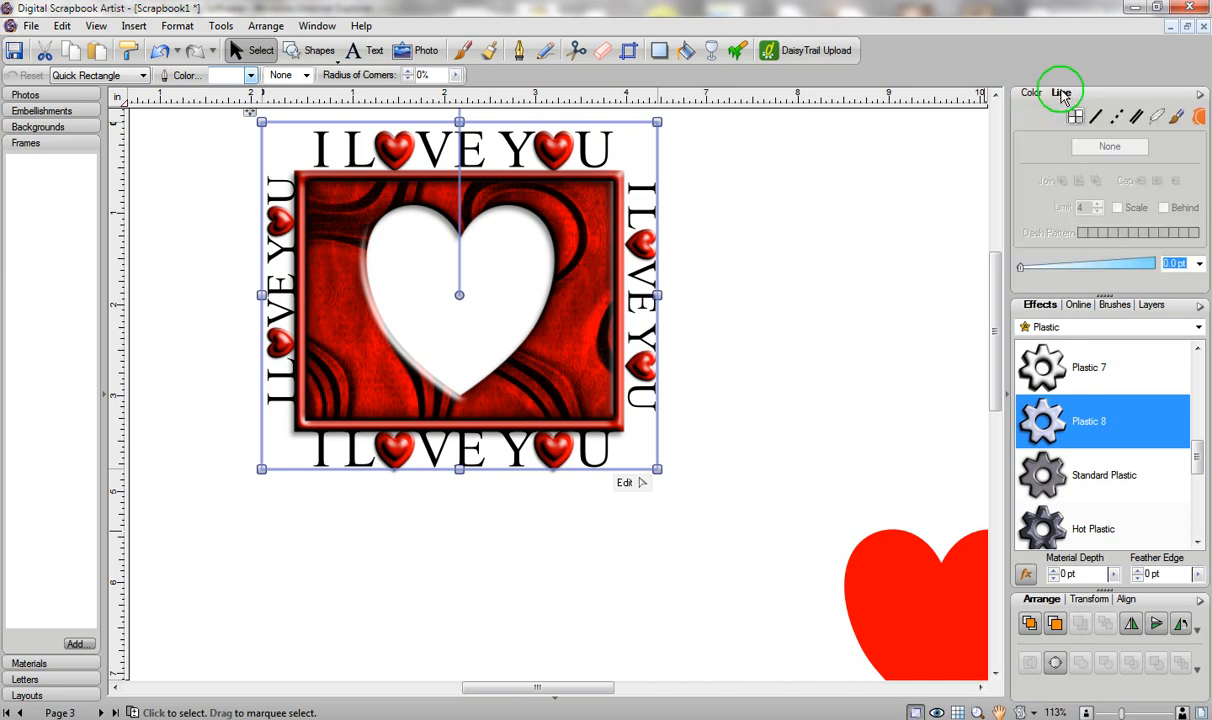
click(1066, 267)
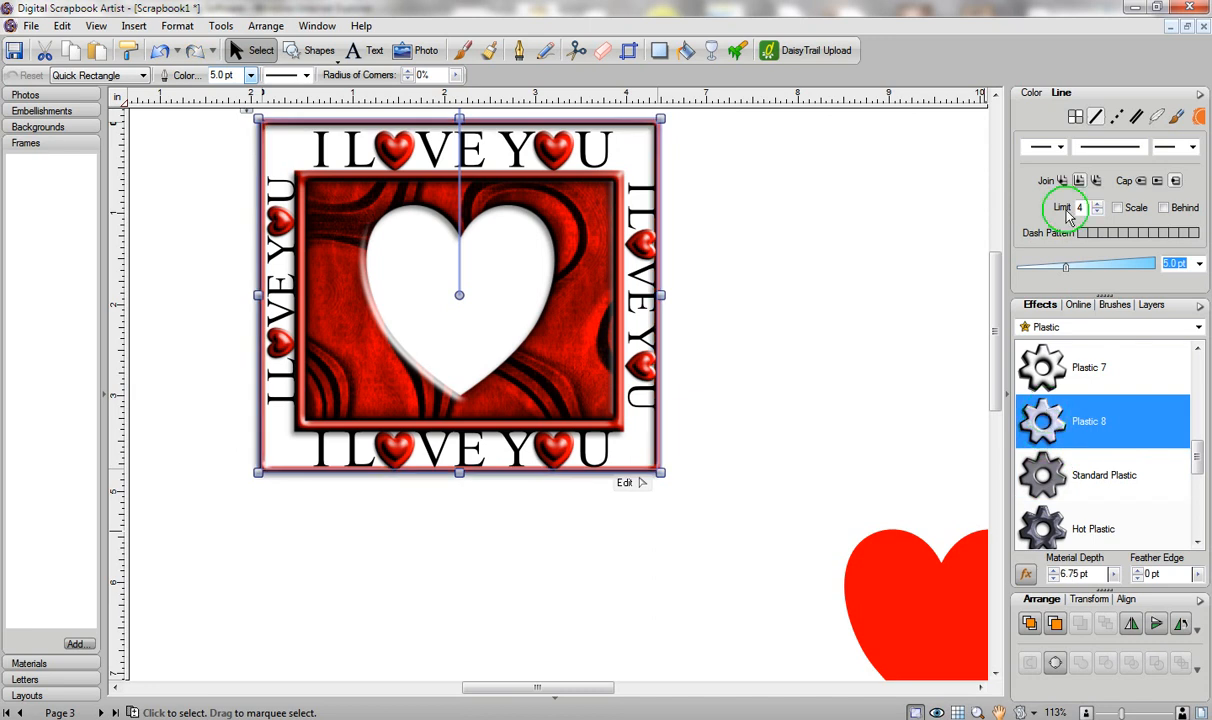
click(1087, 267)
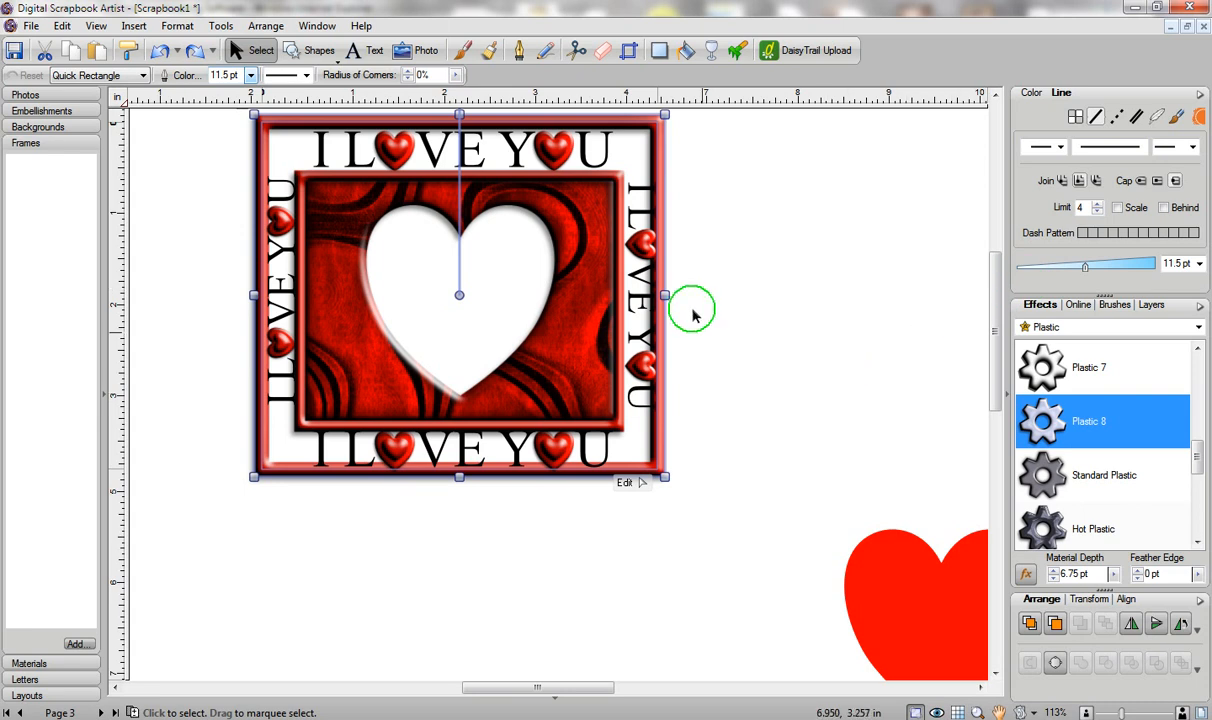
Stretch the border to about 4.50 × 3.90 in around the lettering and make an offset copy.
mouse_move(665, 295)
mouse_down()
mouse_move(711, 302)
mouse_move(673, 290)
mouse_up()
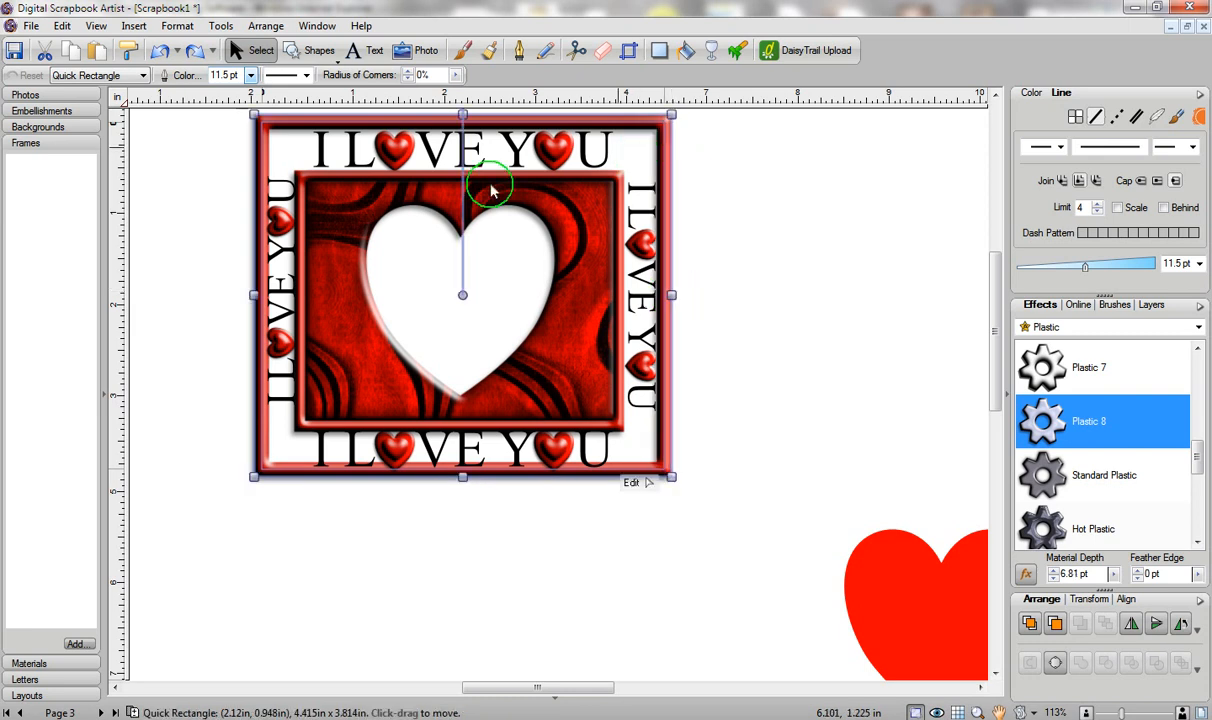
drag(254, 294, 244, 291)
drag(459, 478, 461, 492)
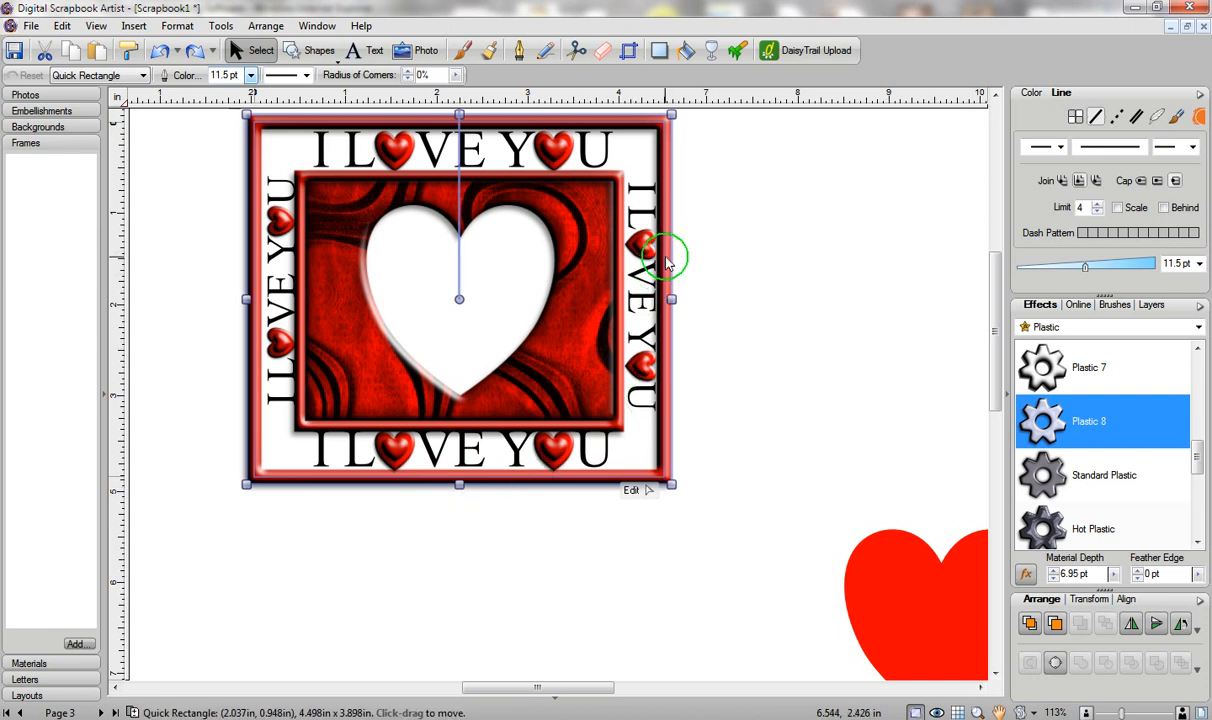
drag(667, 262, 697, 272)
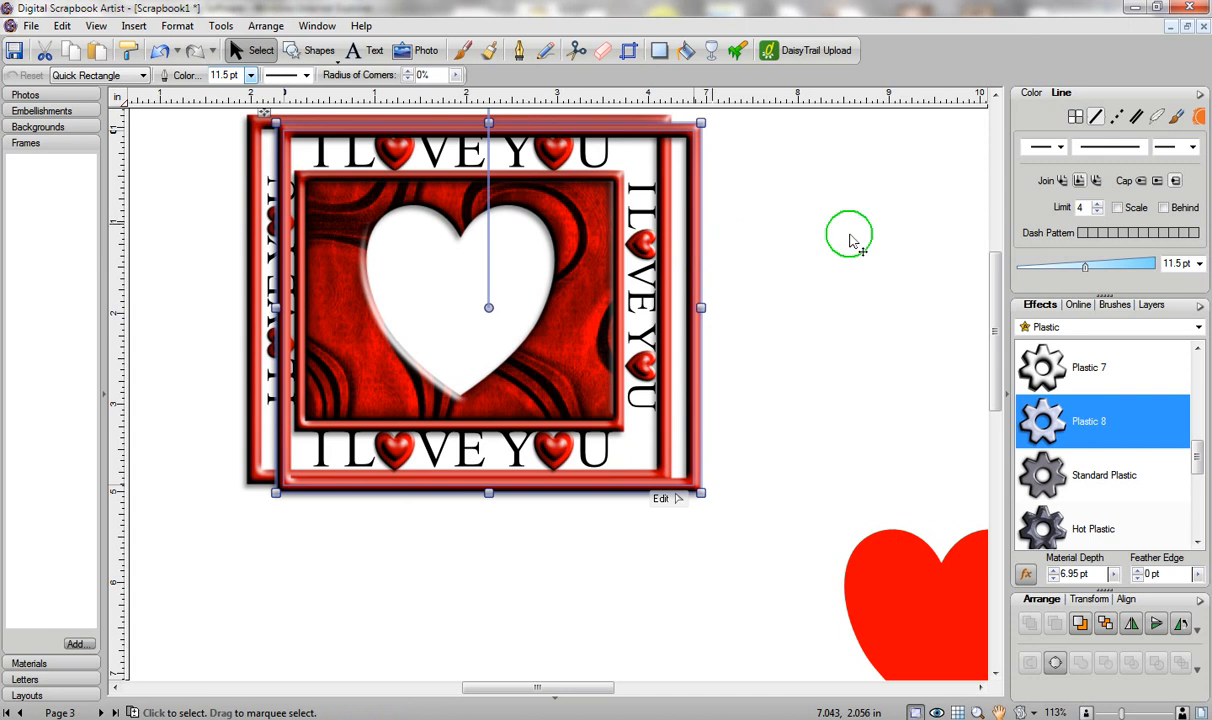
Fill the border copy white and place it behind the heart frame.
click(1032, 93)
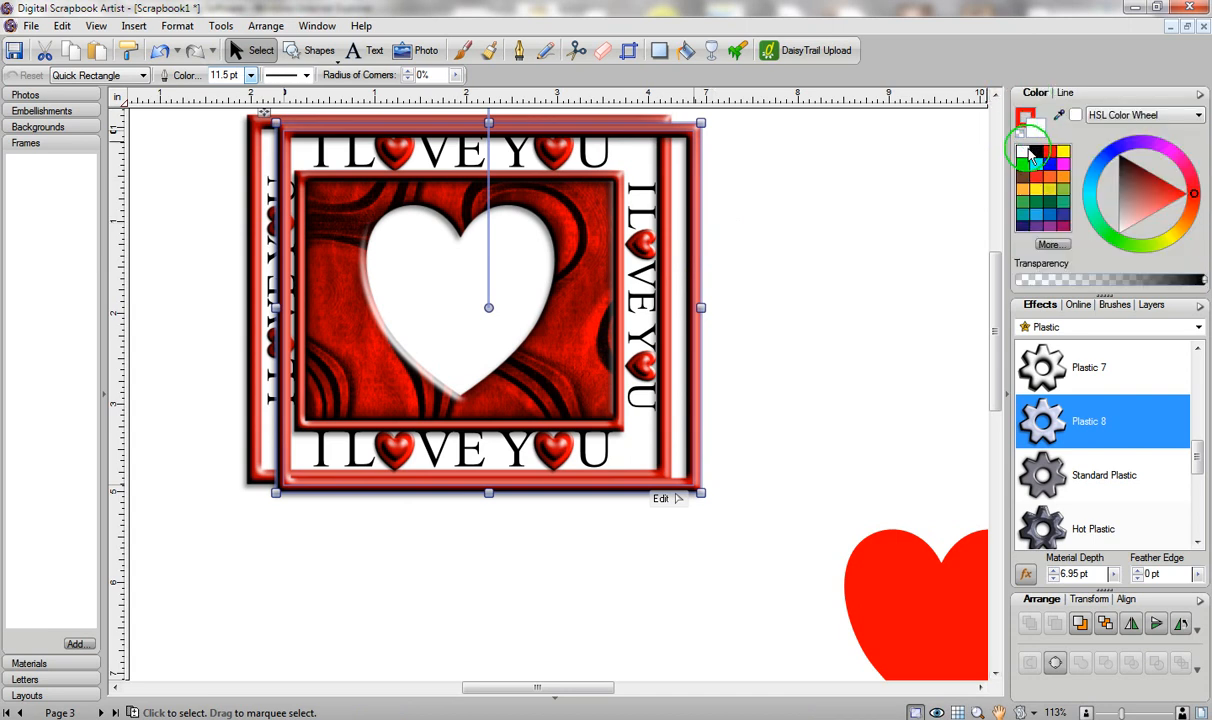
click(1031, 153)
drag(672, 120, 644, 130)
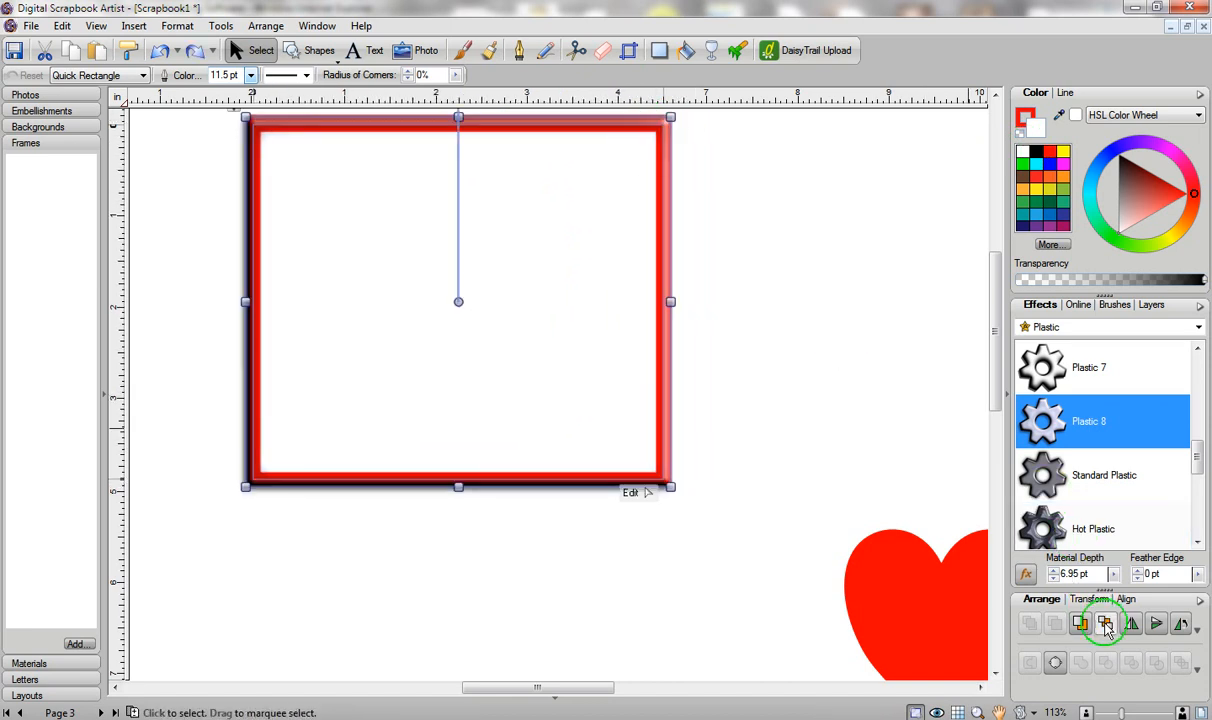
click(1105, 624)
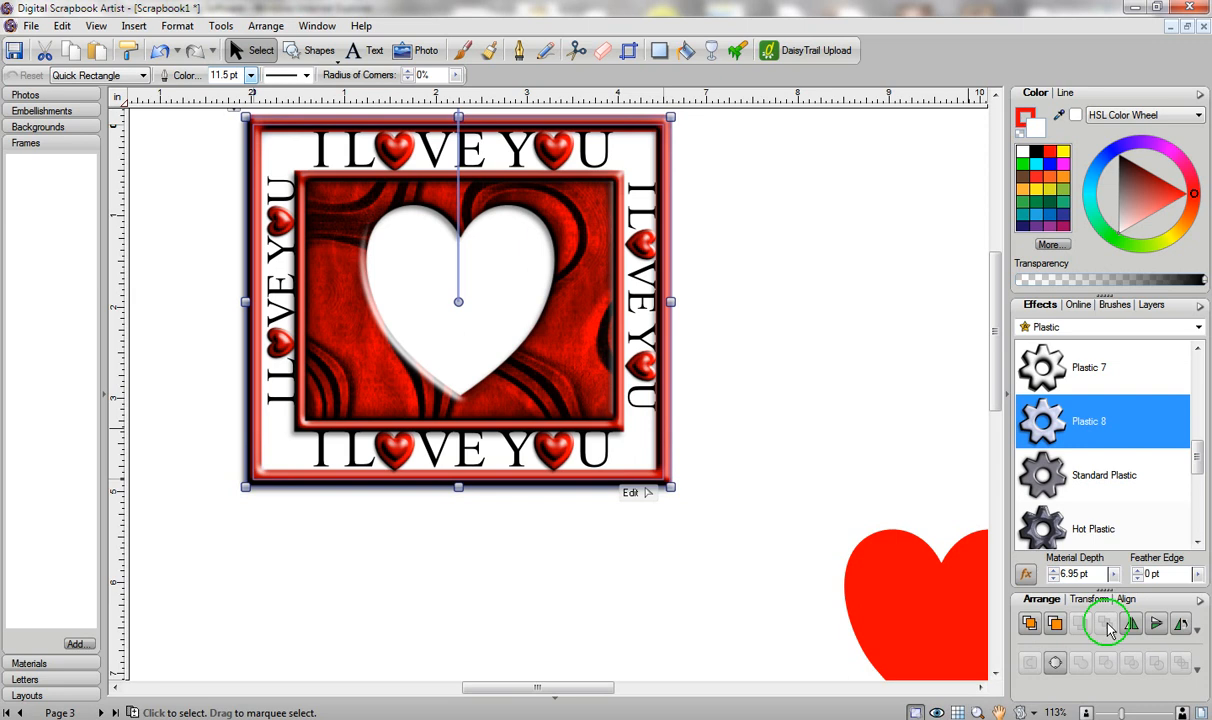
Apply the Animals Makeup texture to the white backing and move the red heart beside the frame.
click(1047, 336)
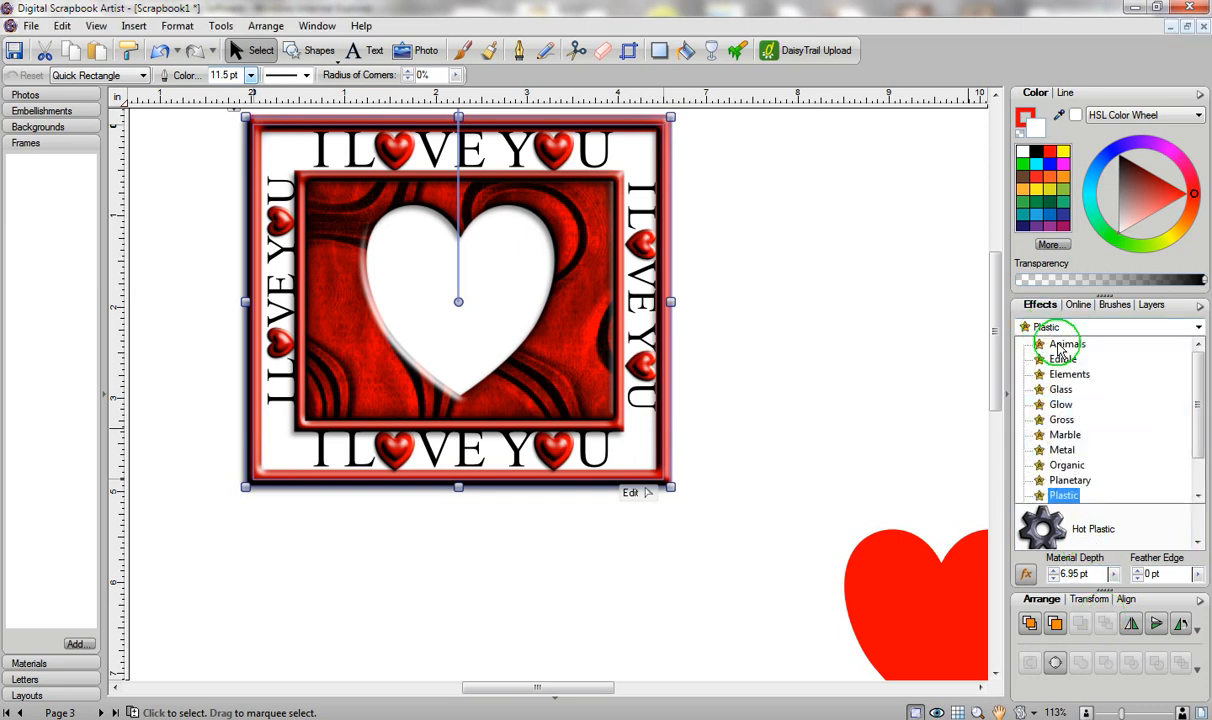
click(1058, 347)
drag(1199, 389, 1198, 454)
click(1050, 427)
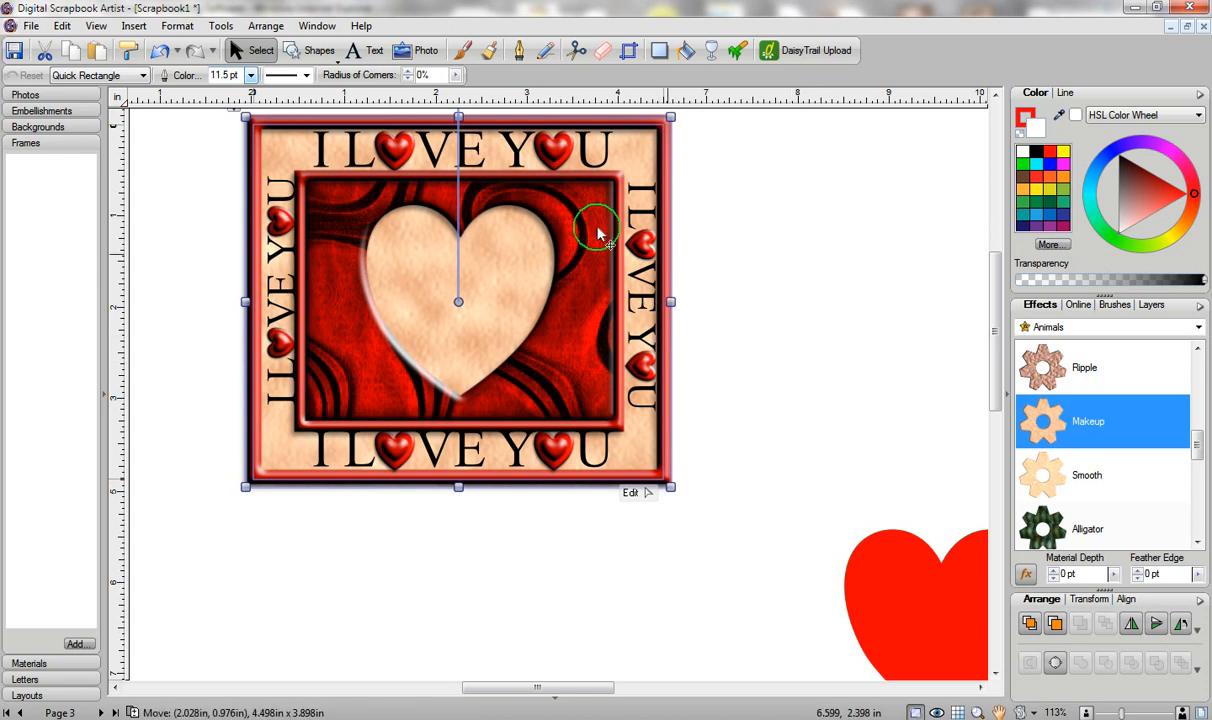
drag(915, 590, 806, 345)
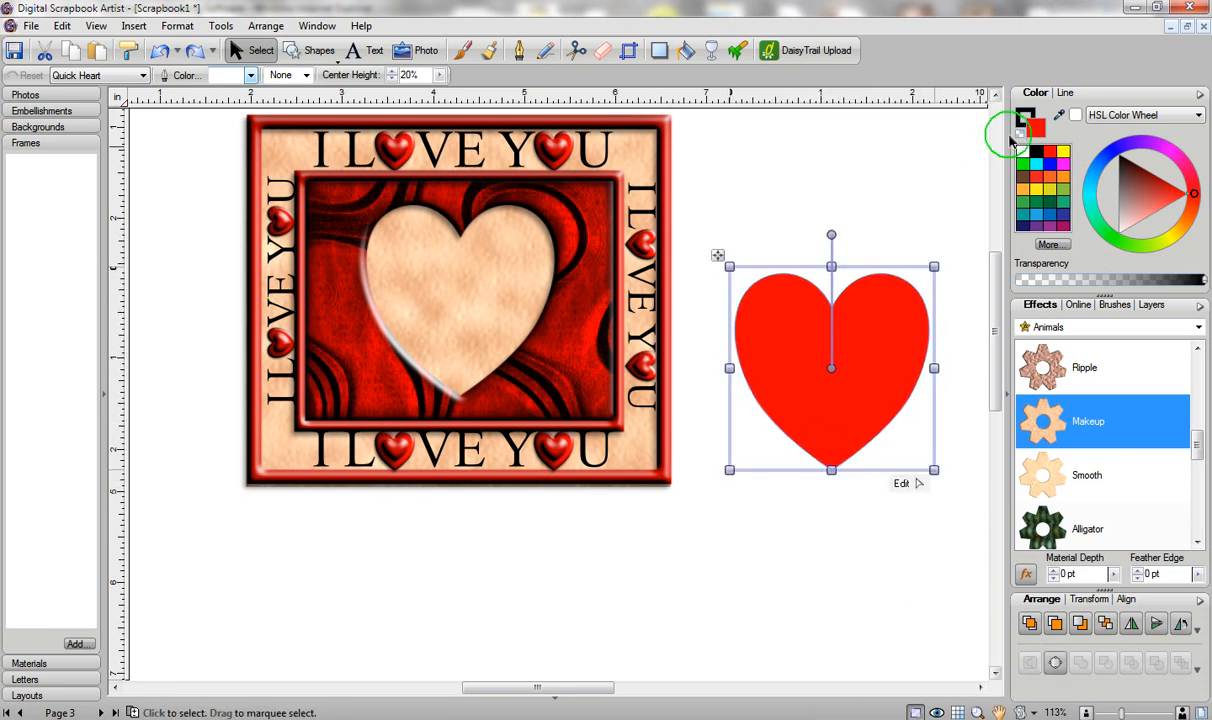
Remove the red heart's fill and apply the Plastic 8 effect.
click(1020, 140)
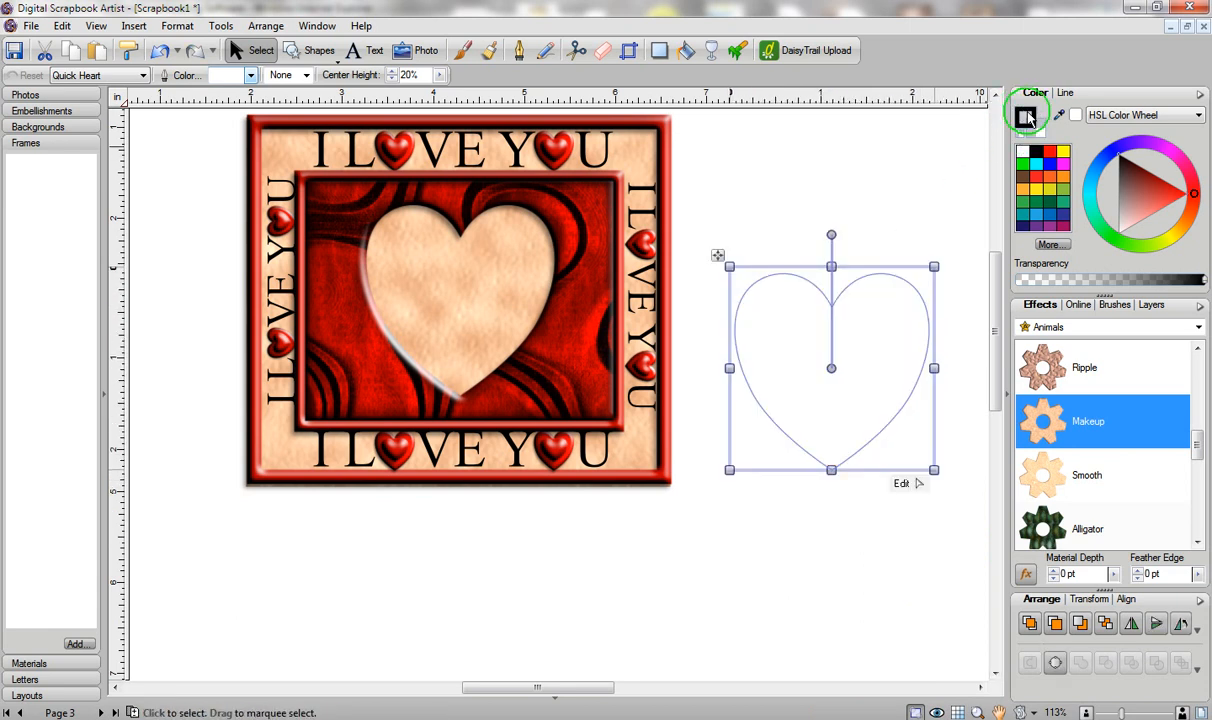
click(1050, 327)
click(1063, 494)
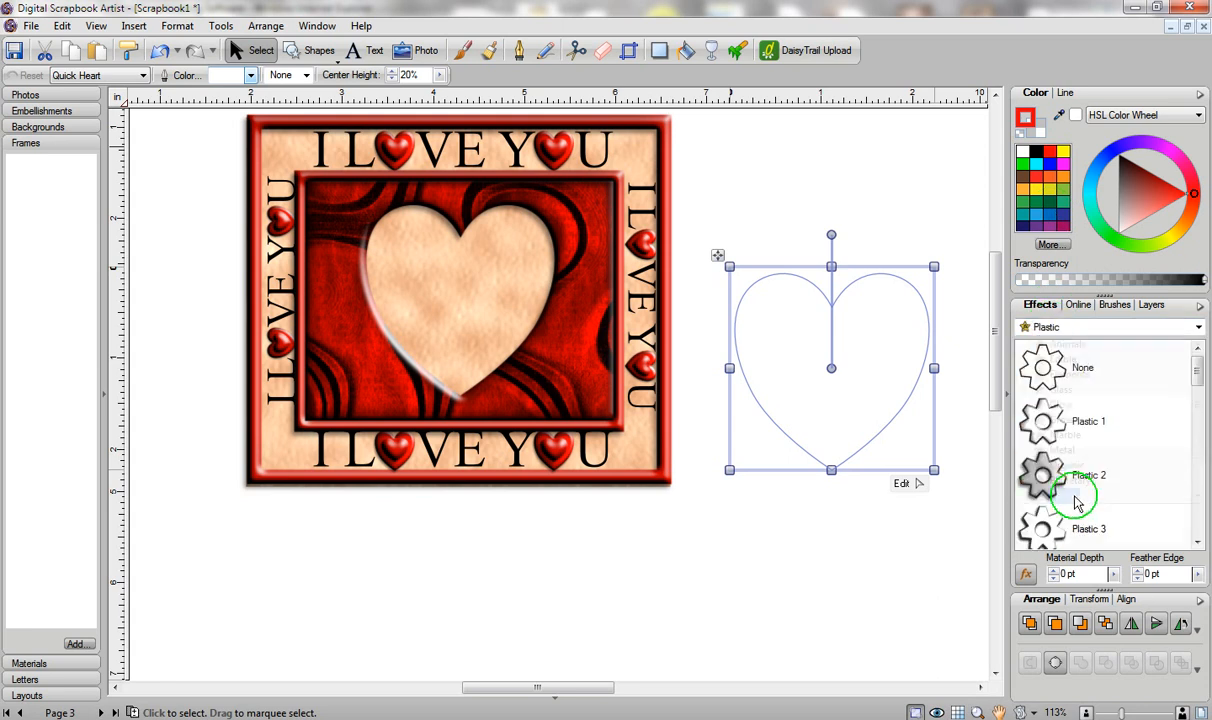
drag(1196, 378, 1136, 433)
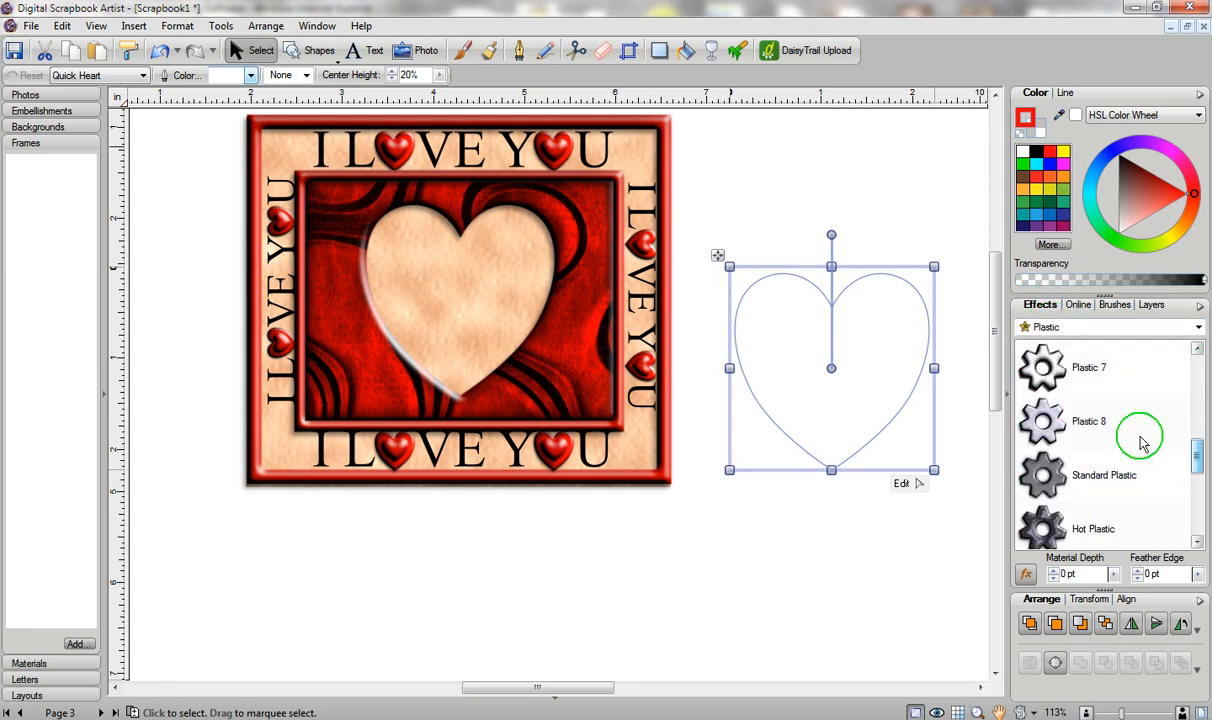
click(1060, 427)
Give the heart a 13.0 pt outline and set it behind the frame around the cutout.
click(1060, 94)
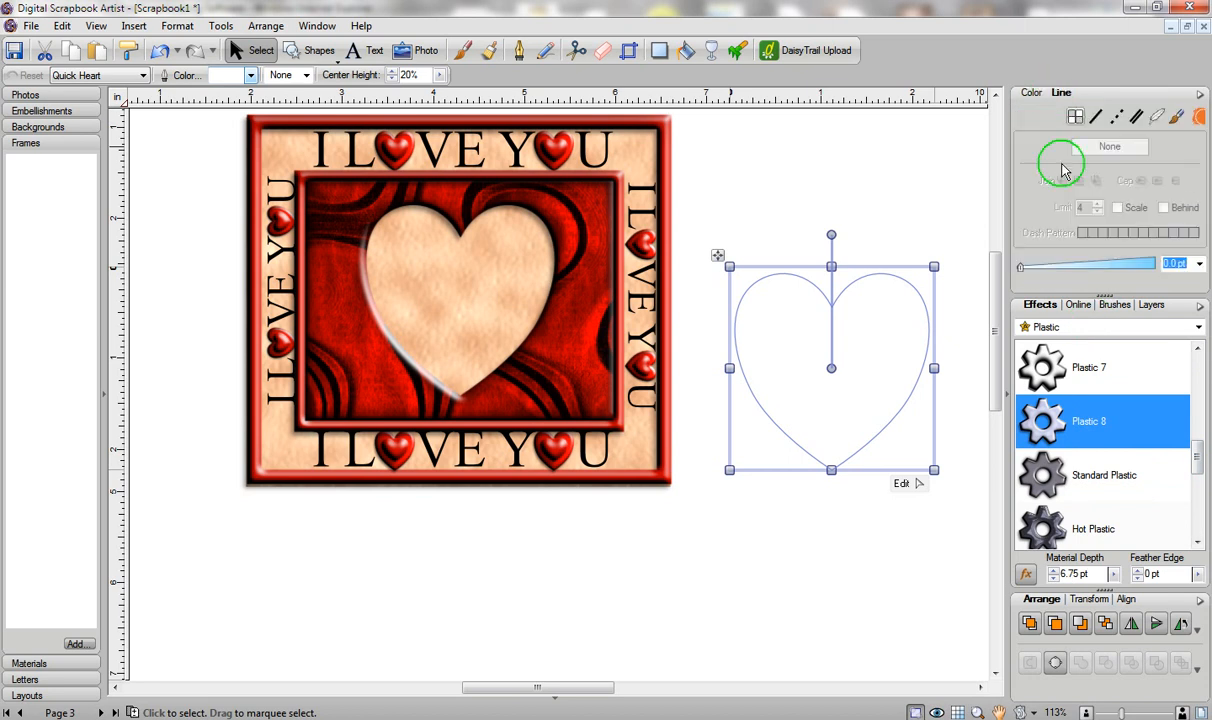
drag(1041, 270, 1090, 266)
drag(941, 279, 556, 228)
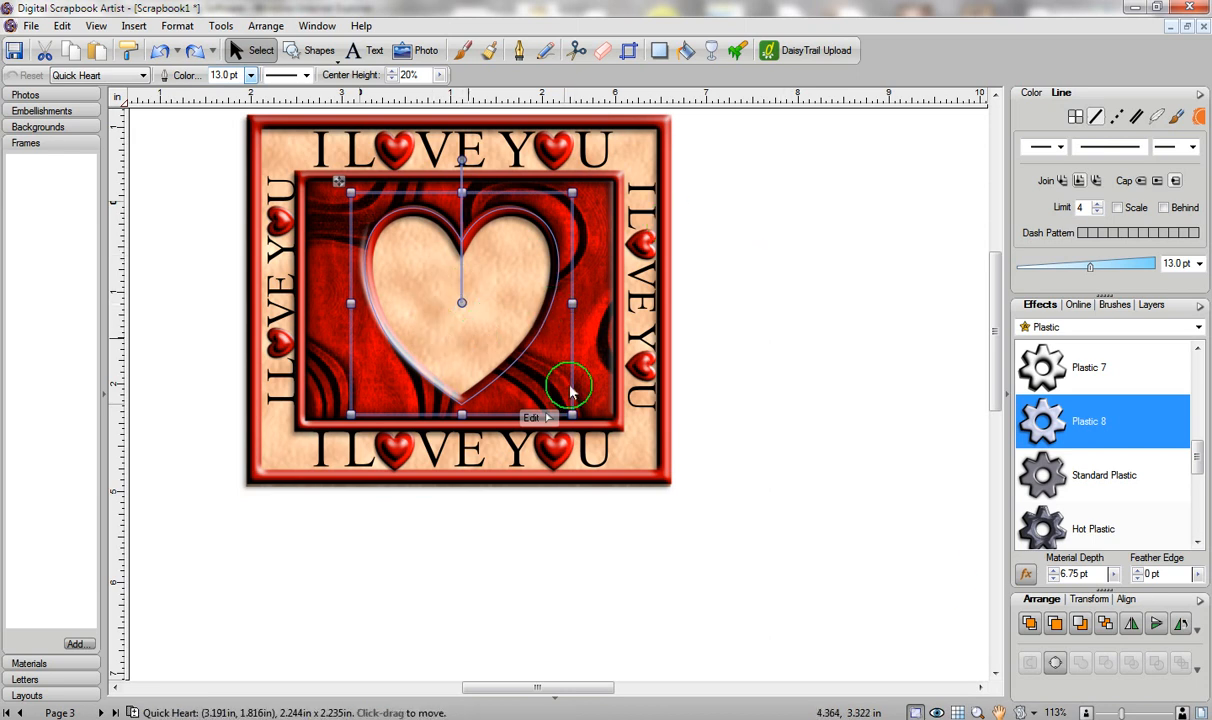
click(1031, 623)
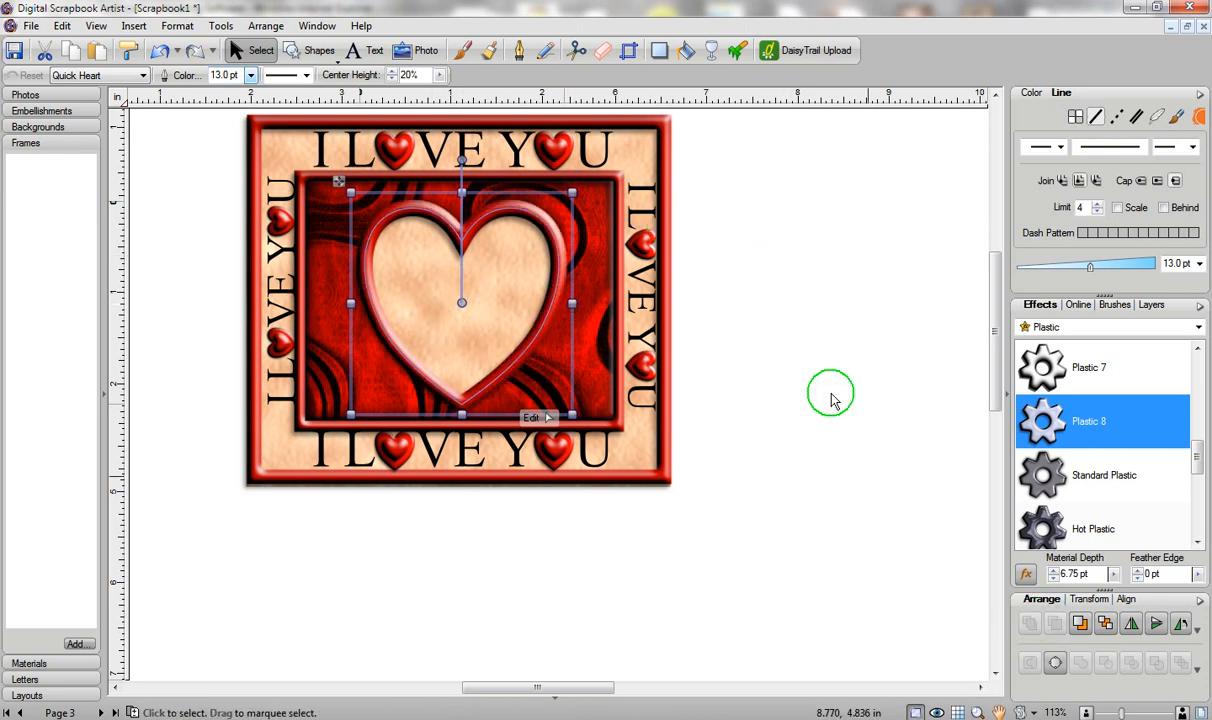
click(790, 350)
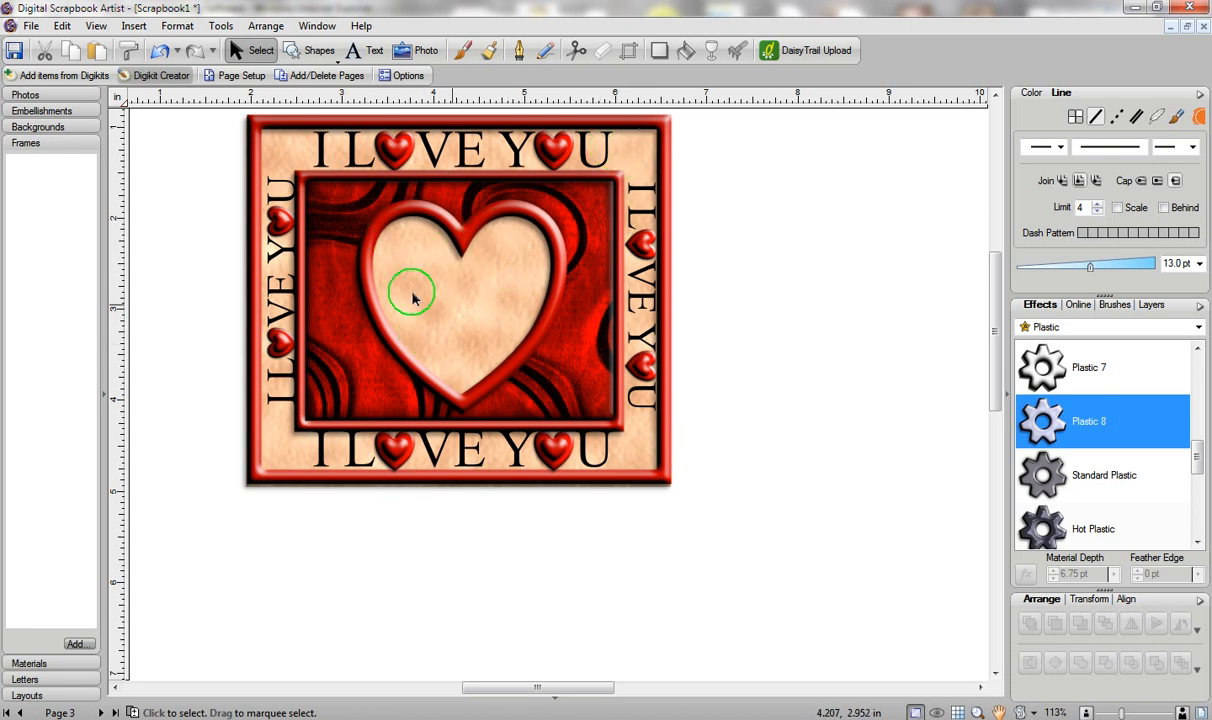
Select the parchment rectangle, move it, then undo the move.
click(486, 287)
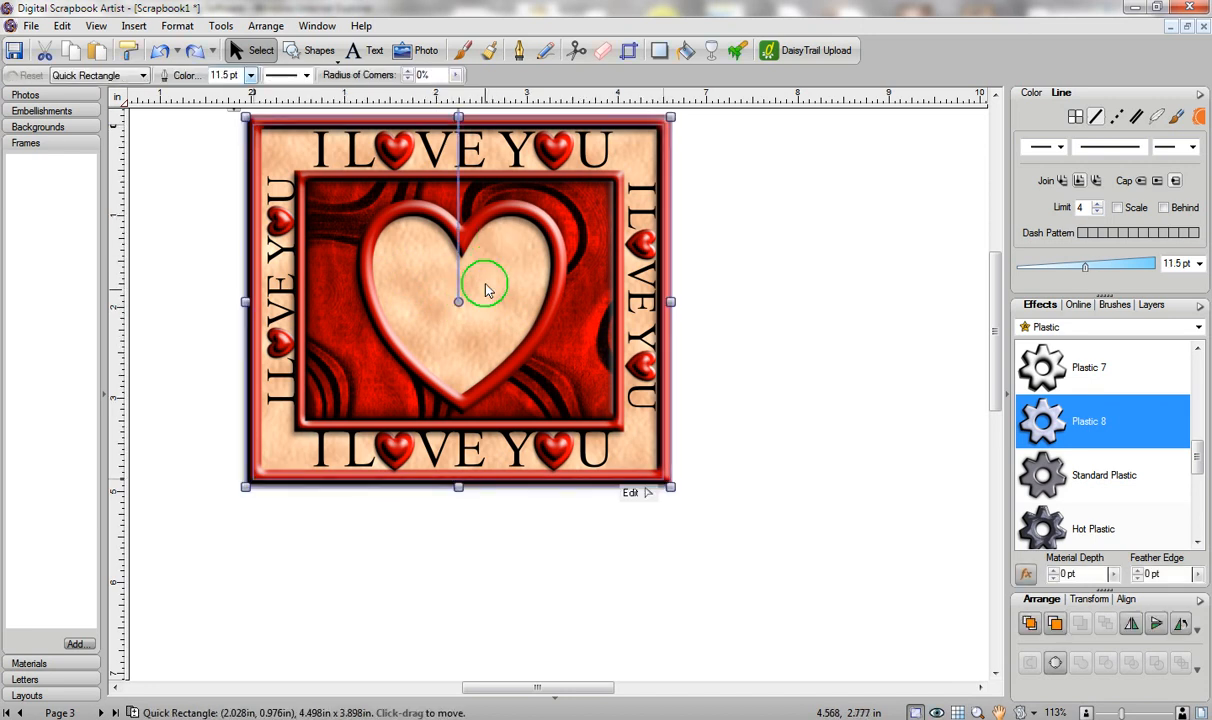
drag(480, 297, 642, 303)
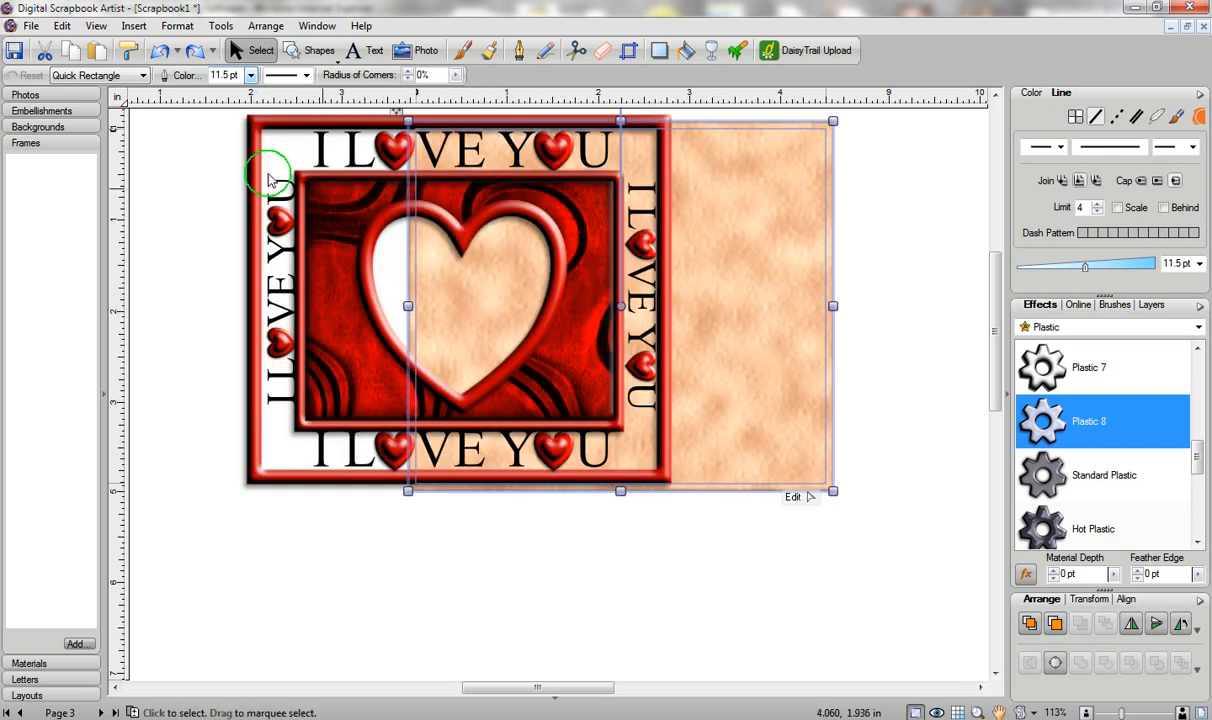
click(160, 52)
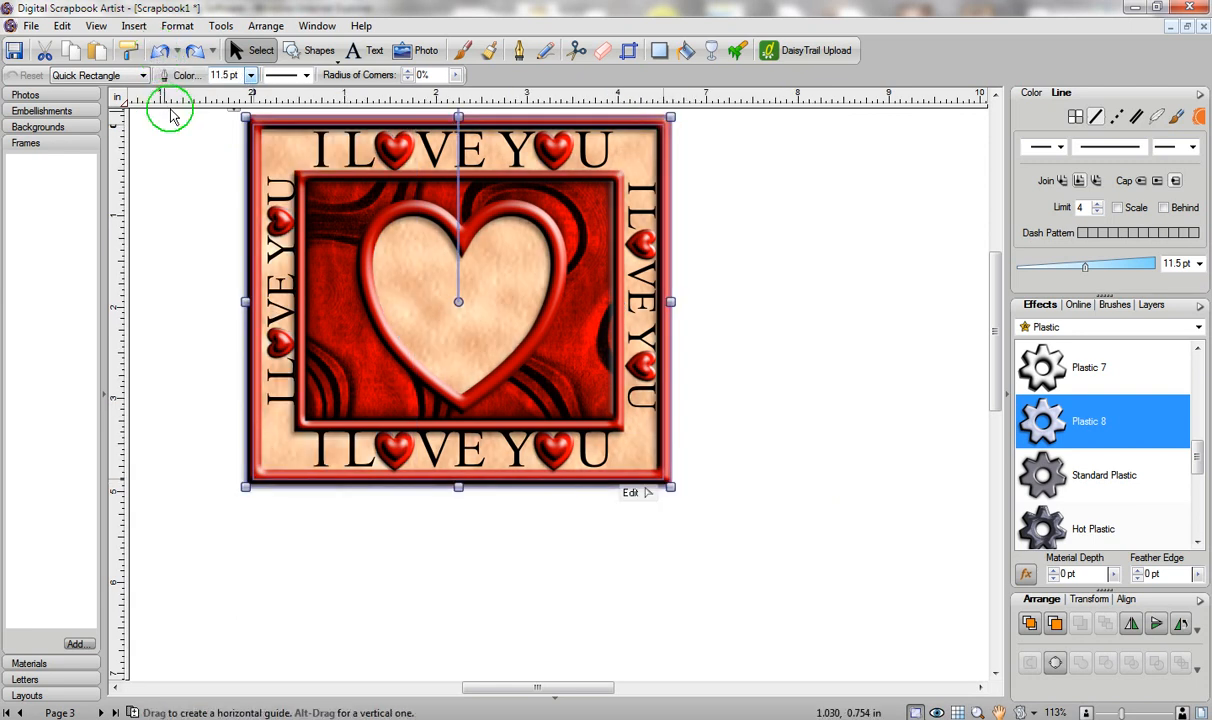
Erase the parchment inside the heart opening, undoing a stray corner erase first.
click(605, 51)
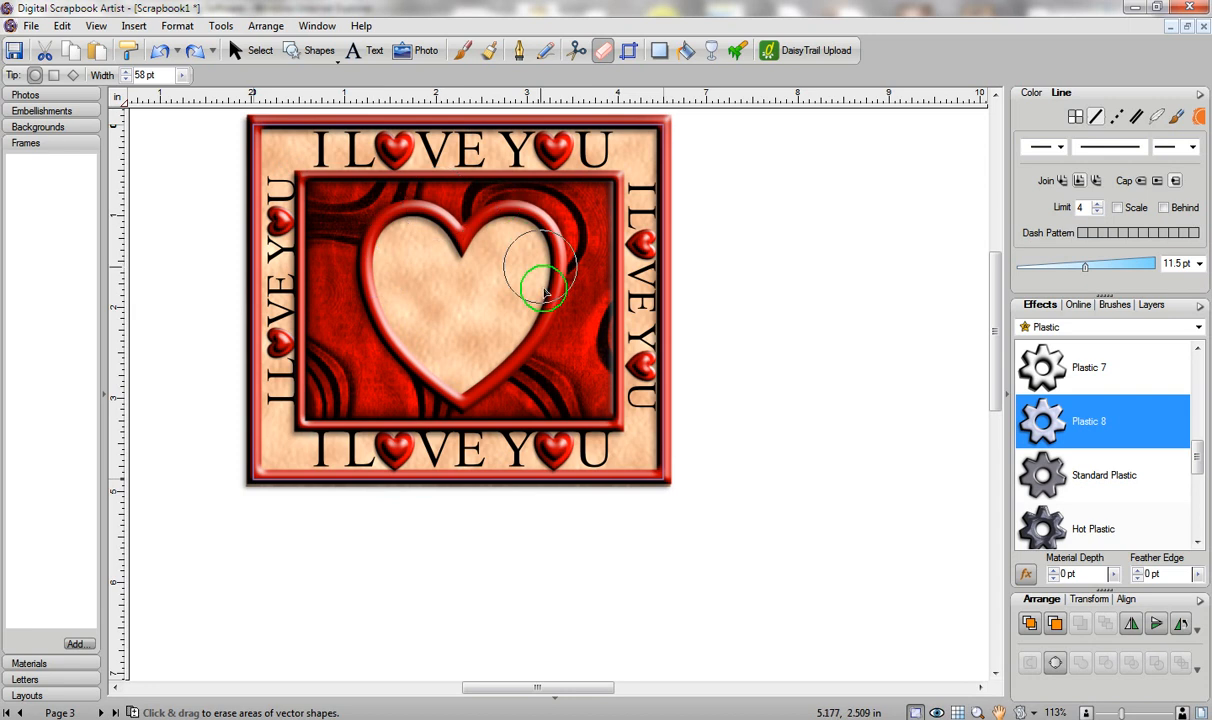
click(632, 160)
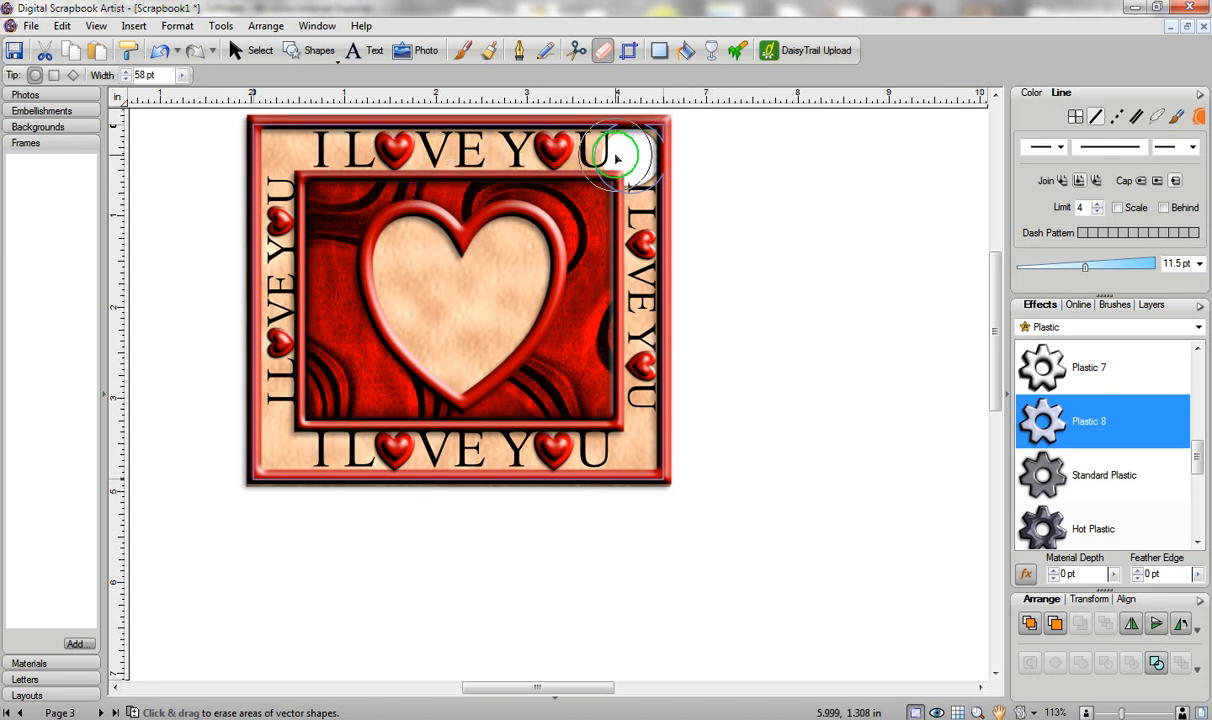
click(157, 52)
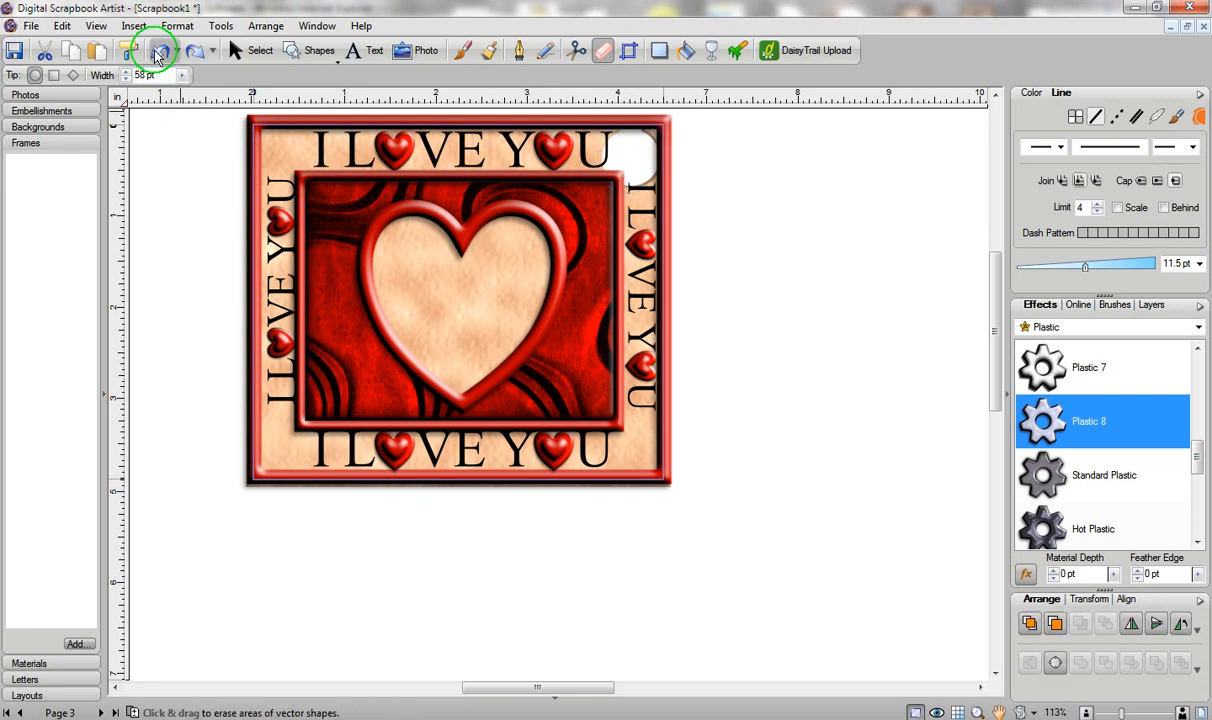
click(157, 52)
mouse_move(350, 236)
mouse_down()
mouse_move(432, 225)
mouse_move(532, 238)
mouse_move(549, 268)
mouse_move(530, 318)
mouse_move(483, 376)
mouse_move(454, 382)
mouse_move(393, 326)
mouse_move(383, 280)
mouse_move(430, 287)
mouse_move(437, 315)
mouse_move(478, 317)
mouse_move(458, 267)
mouse_move(503, 298)
mouse_up()
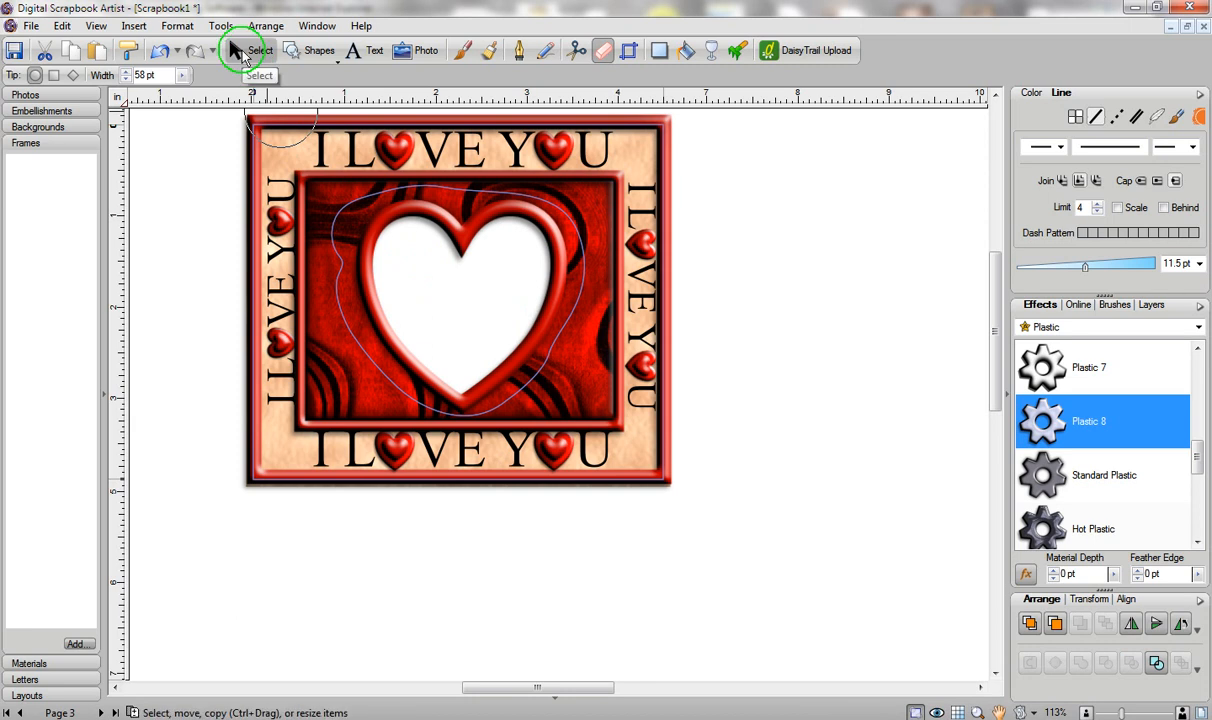
click(238, 50)
drag(443, 275, 740, 302)
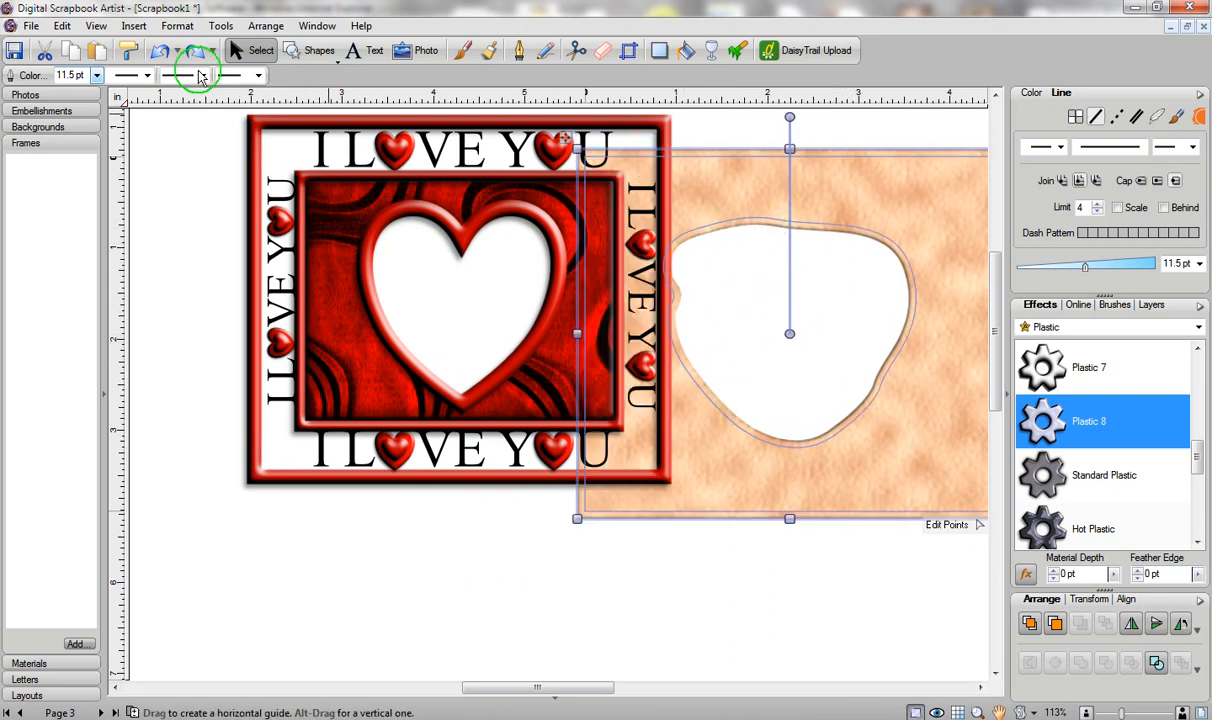
click(162, 51)
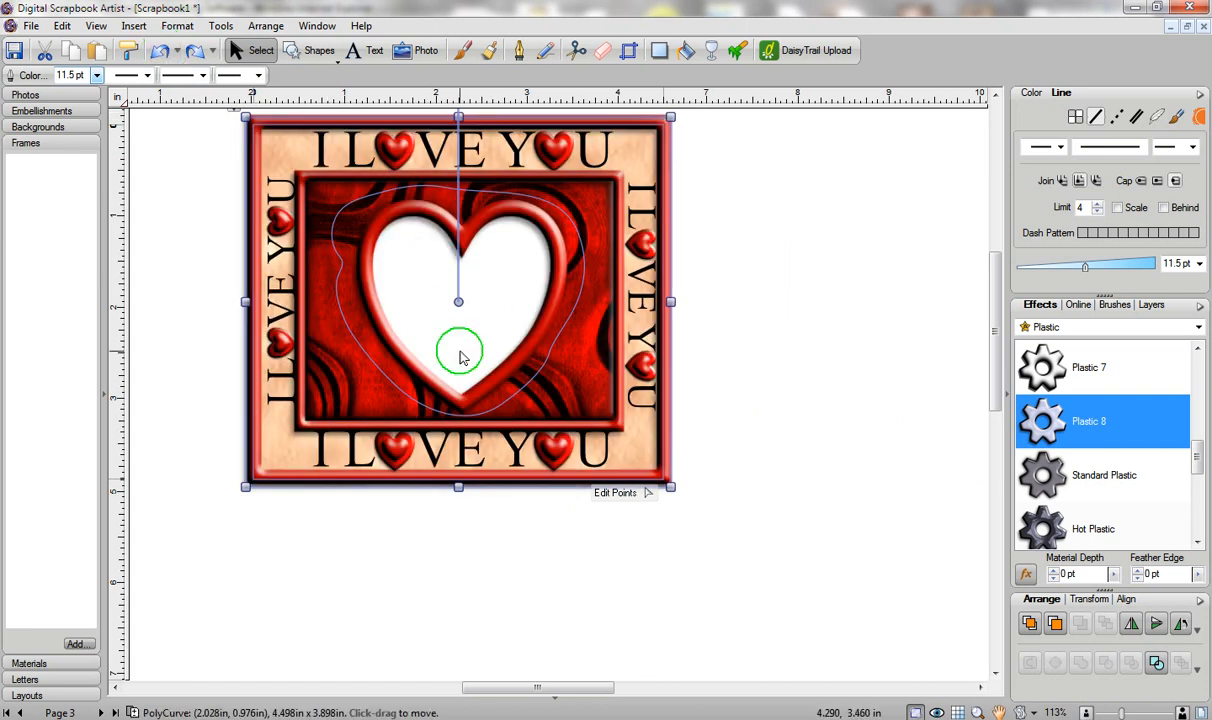
click(517, 157)
ctrl+click(521, 157)
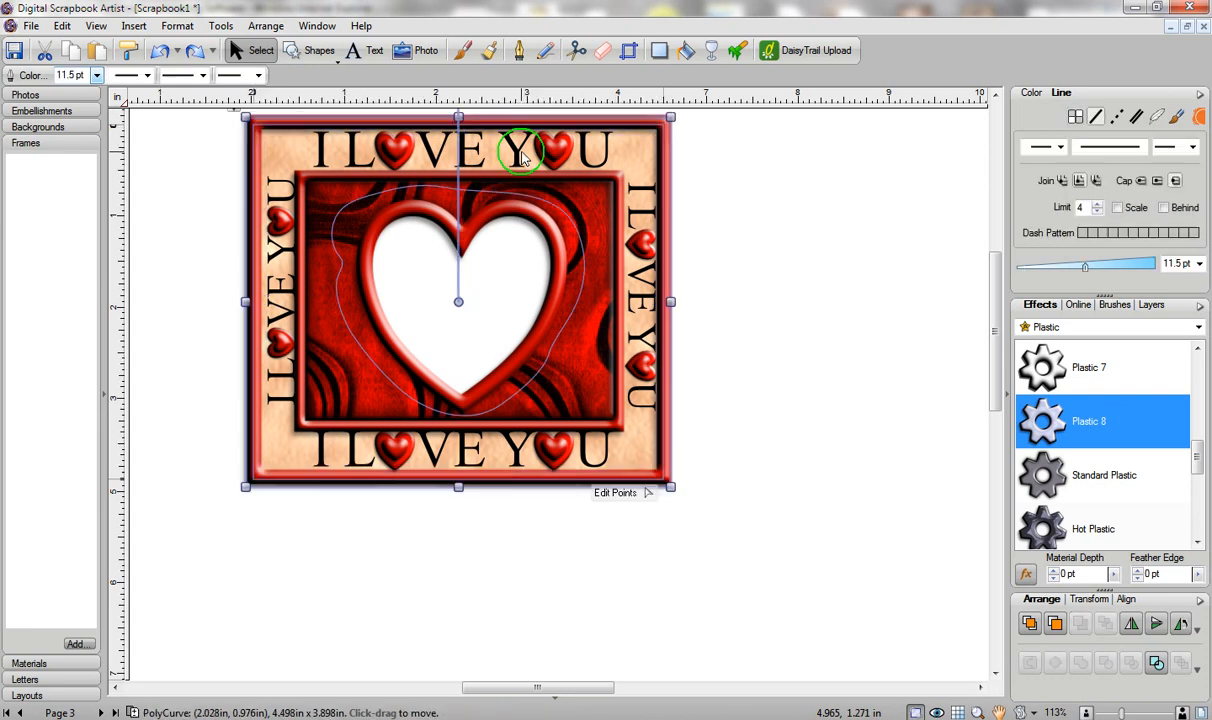
click(519, 157)
drag(519, 157, 553, 157)
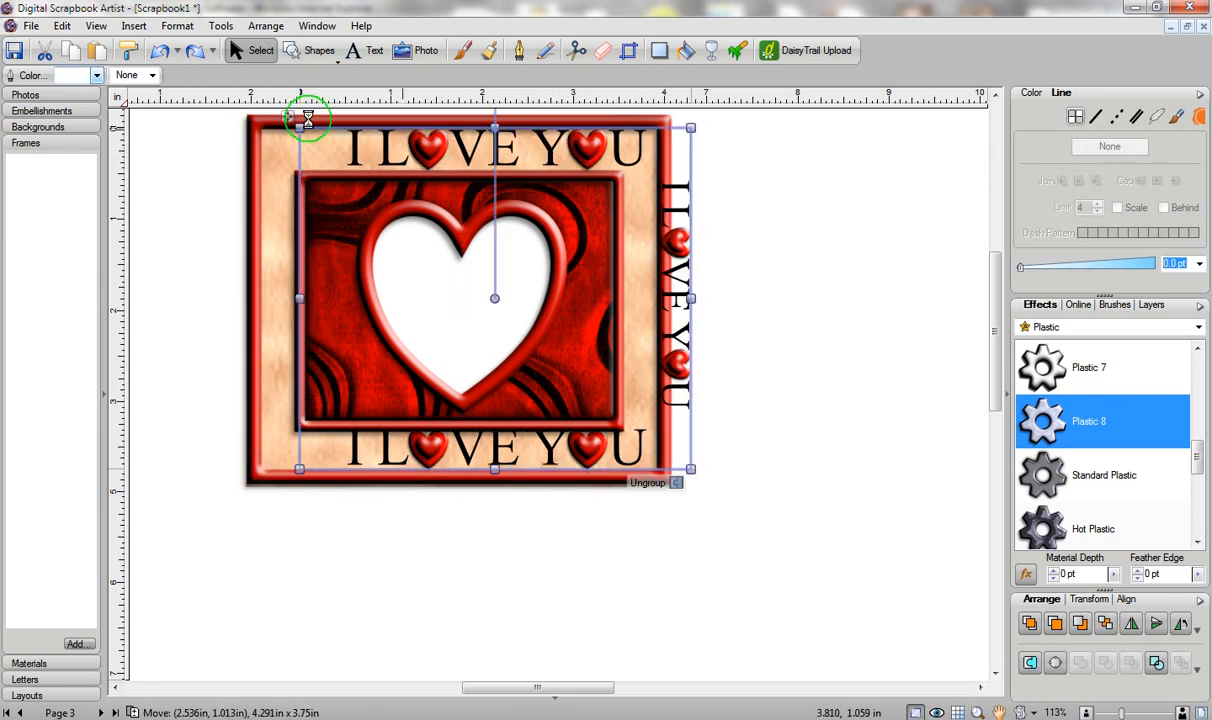
click(157, 48)
click(157, 48)
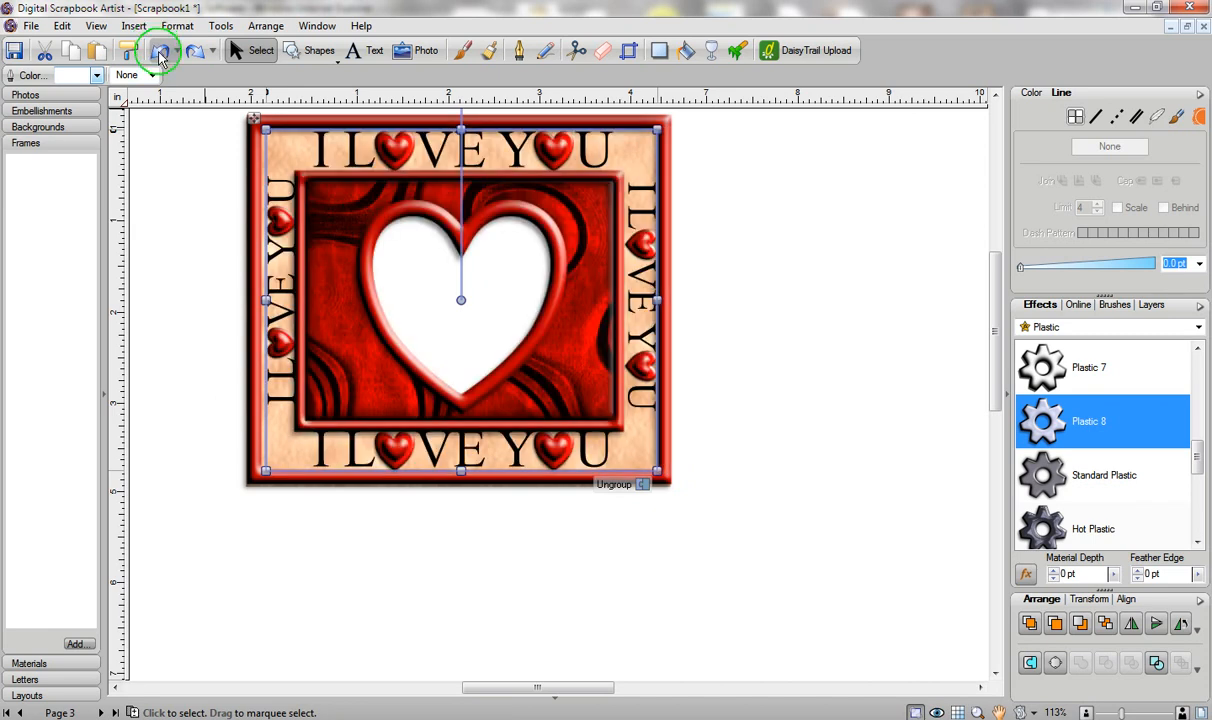
click(1095, 427)
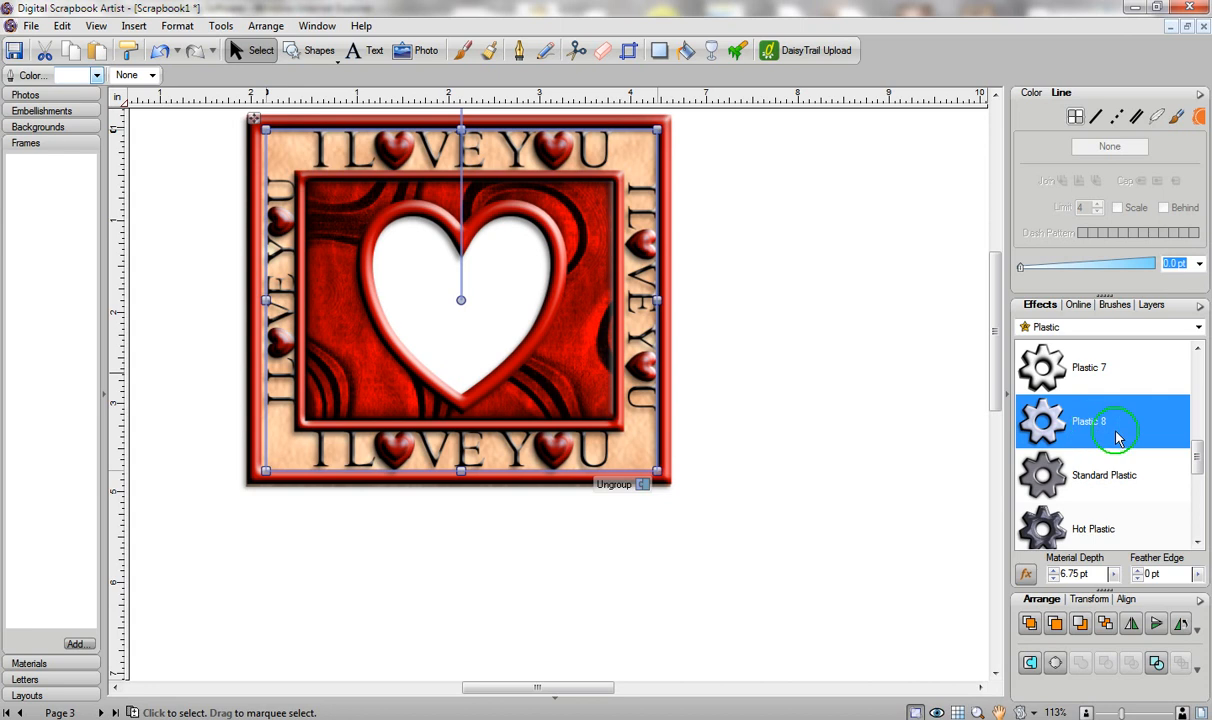
drag(1196, 455, 1197, 381)
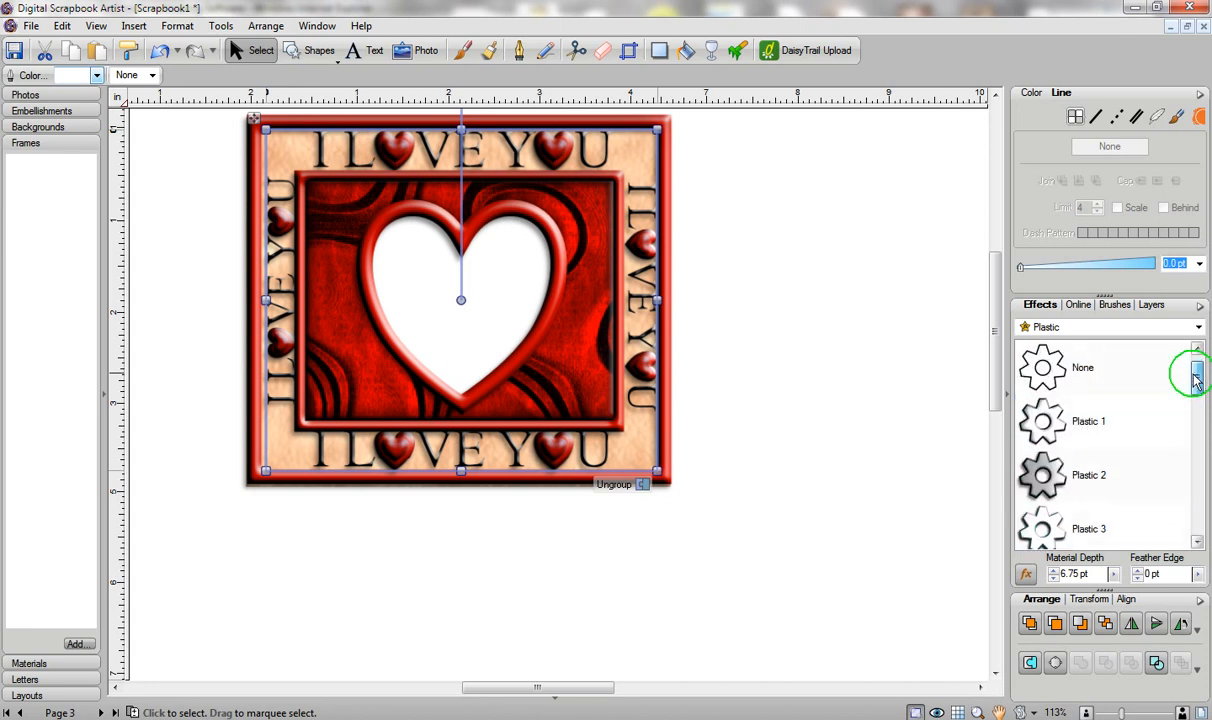
click(1050, 427)
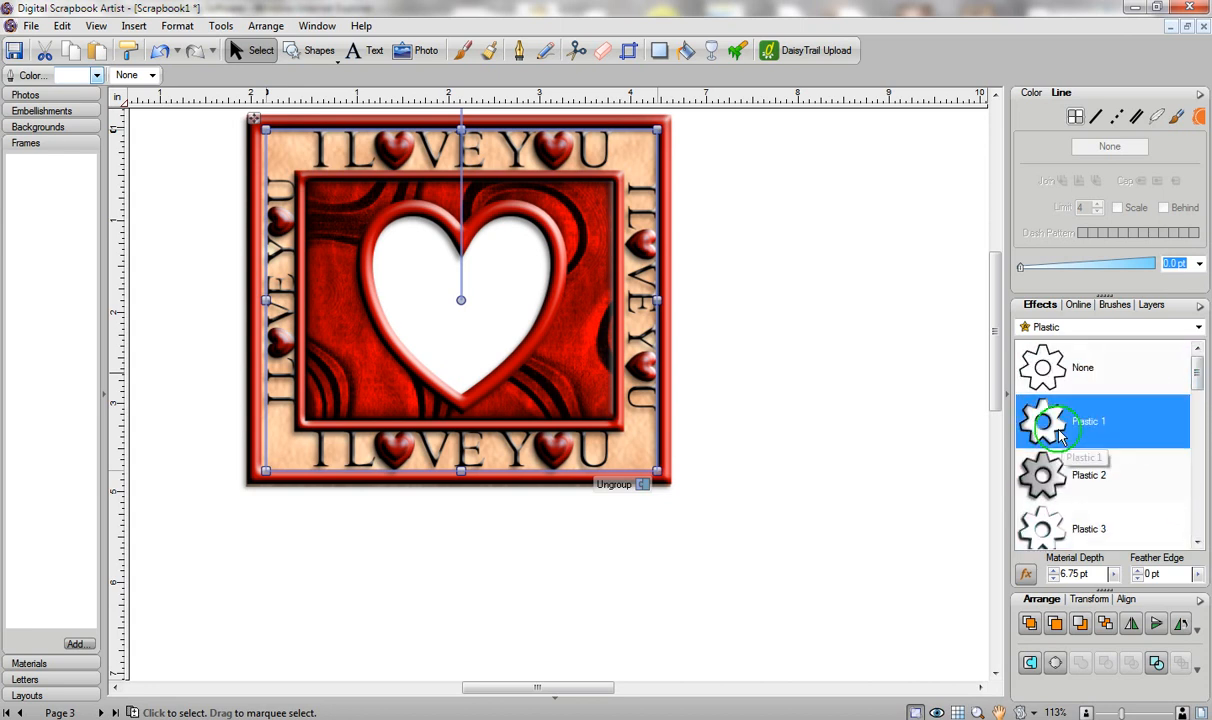
click(1064, 371)
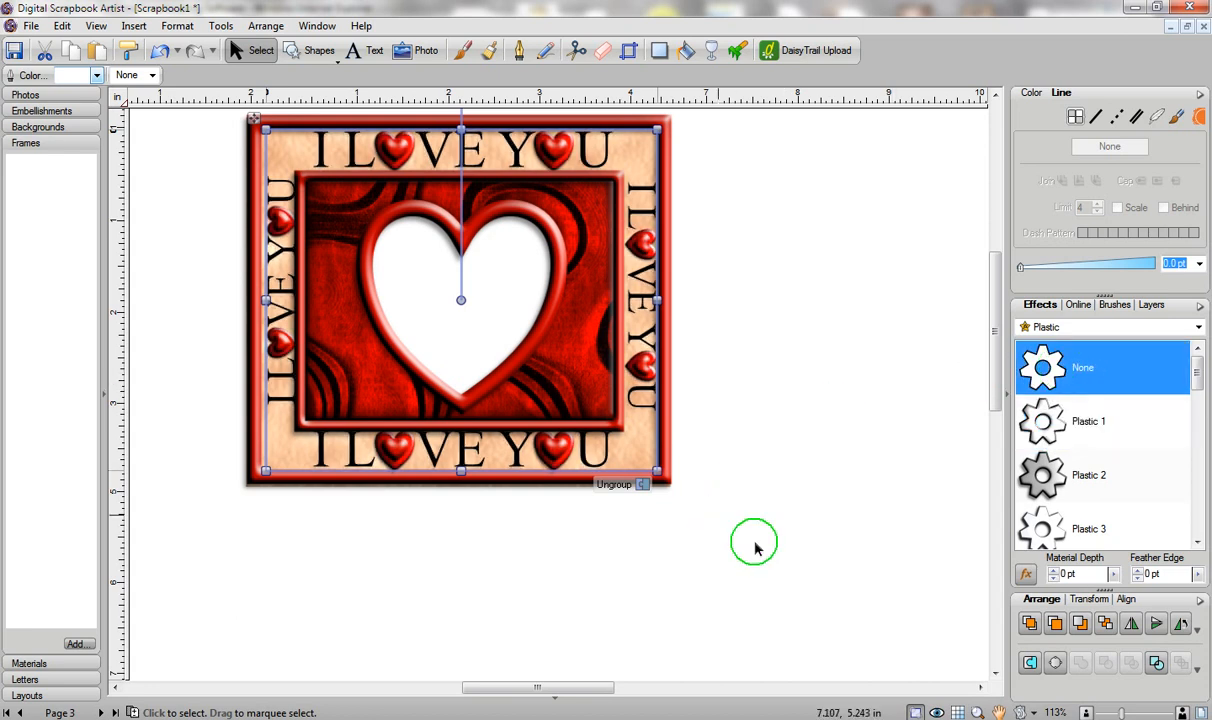
drag(828, 563, 141, 100)
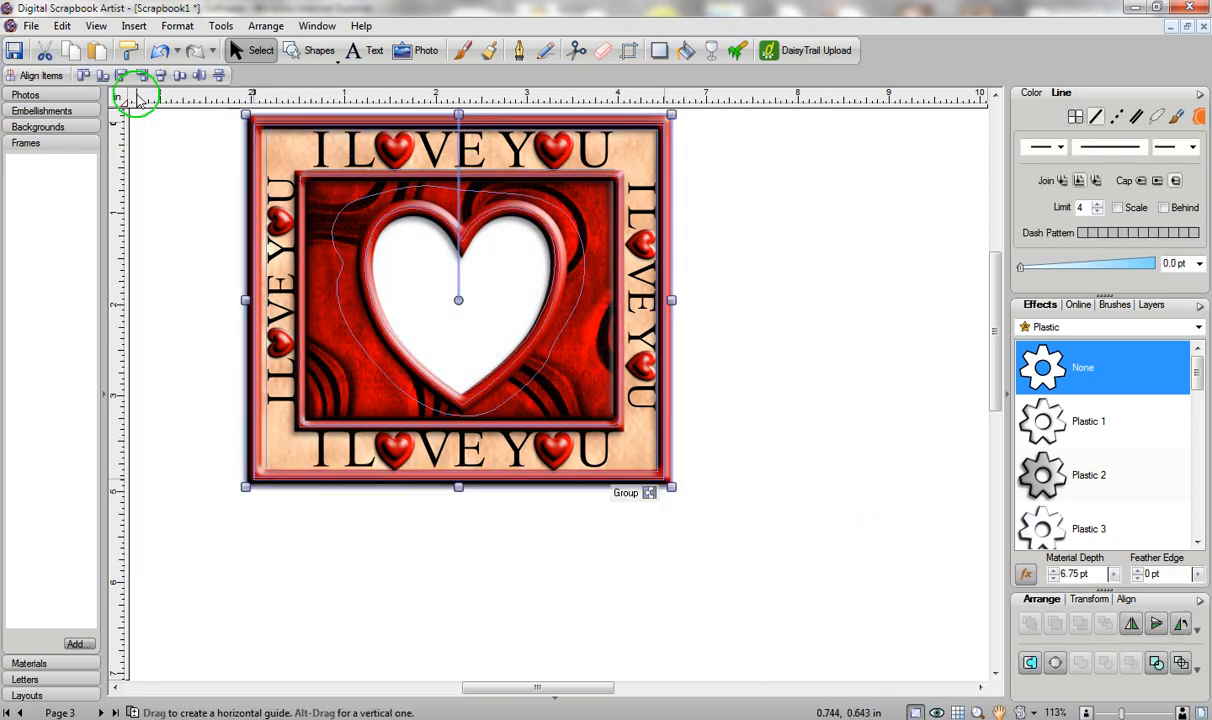
Save the I LOVE YOU design to Frames, delete the originals, and place the new frame on the page.
drag(279, 153, 50, 225)
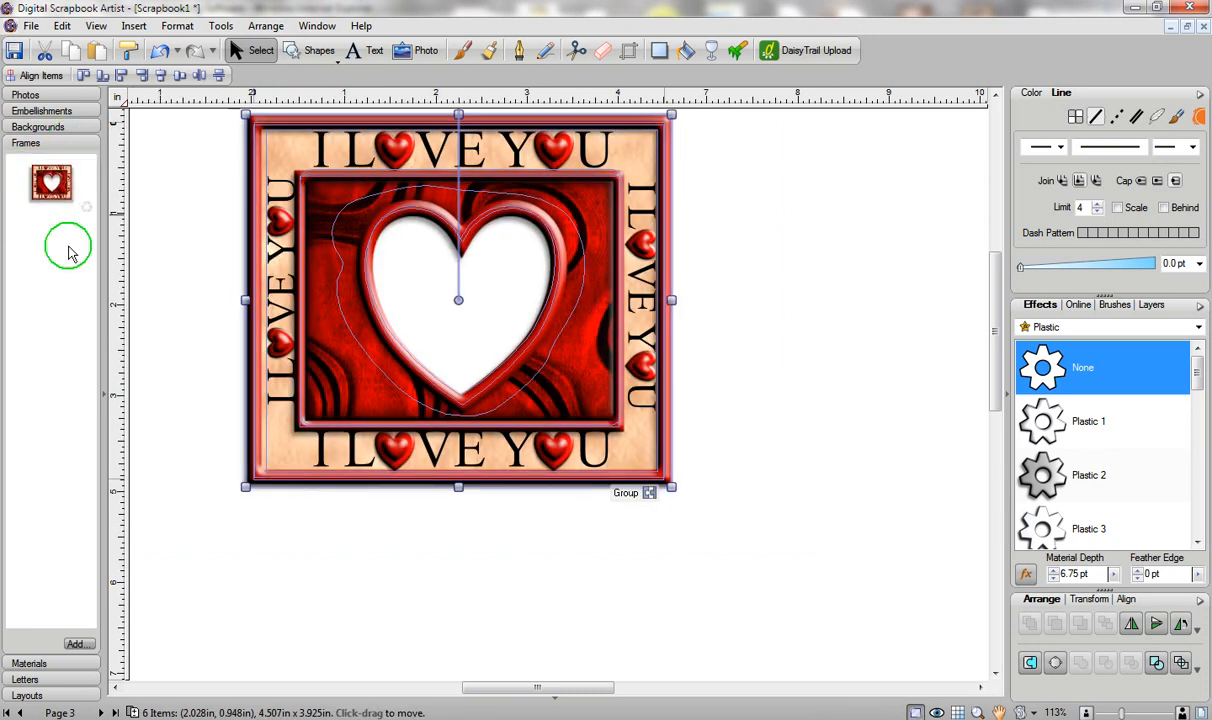
click(878, 562)
drag(313, 520, 148, 102)
key(Delete)
drag(40, 184, 298, 398)
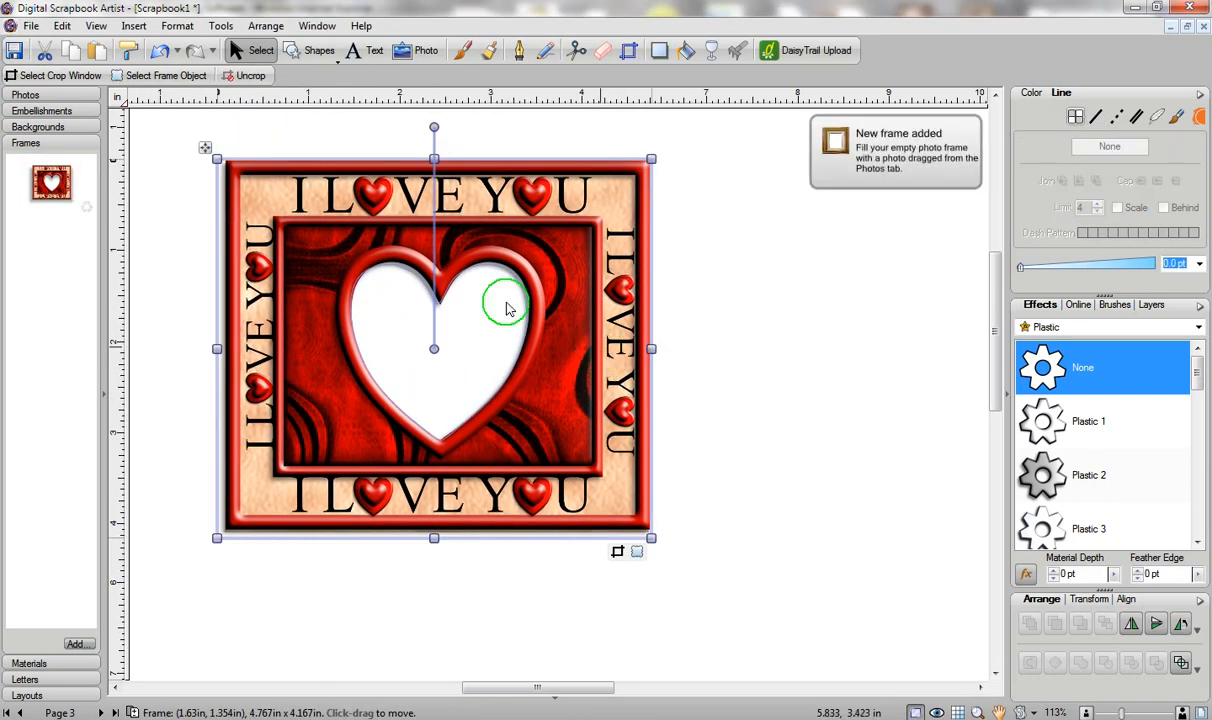
click(27, 95)
Drop the squirrel photo into the heart frame, enlarge it, and centre both squirrels.
click(45, 135)
drag(45, 135, 530, 300)
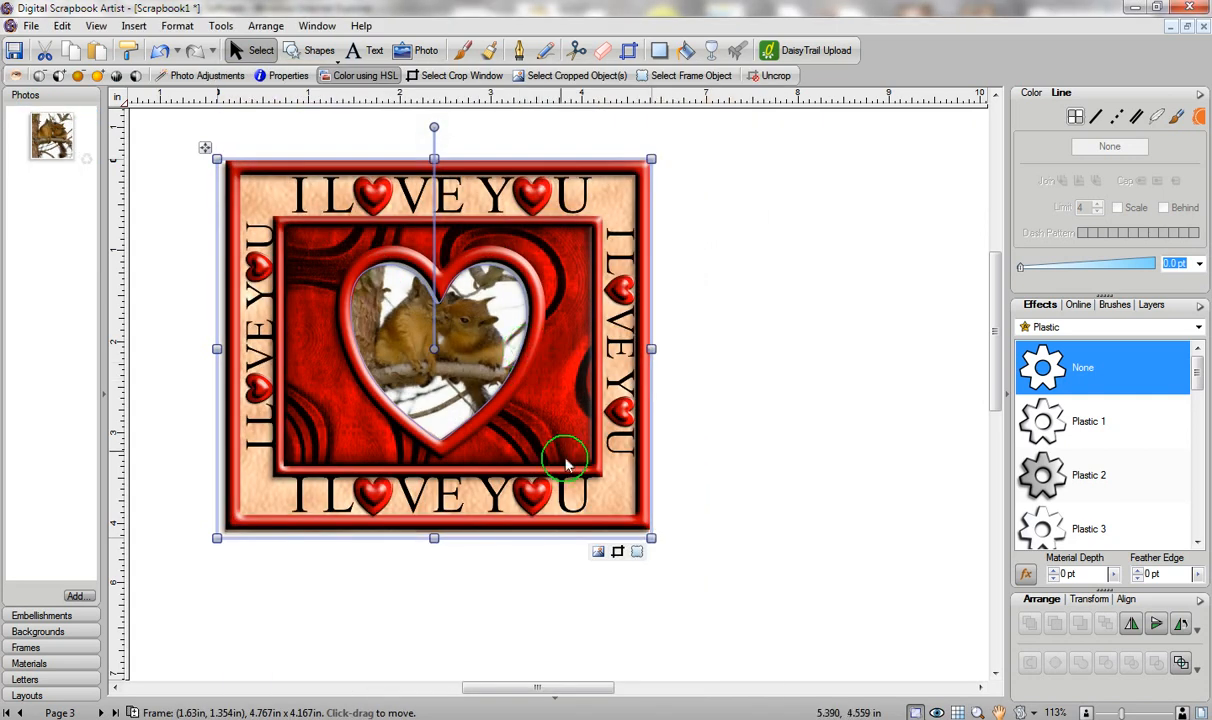
click(617, 551)
click(540, 406)
drag(466, 316, 480, 355)
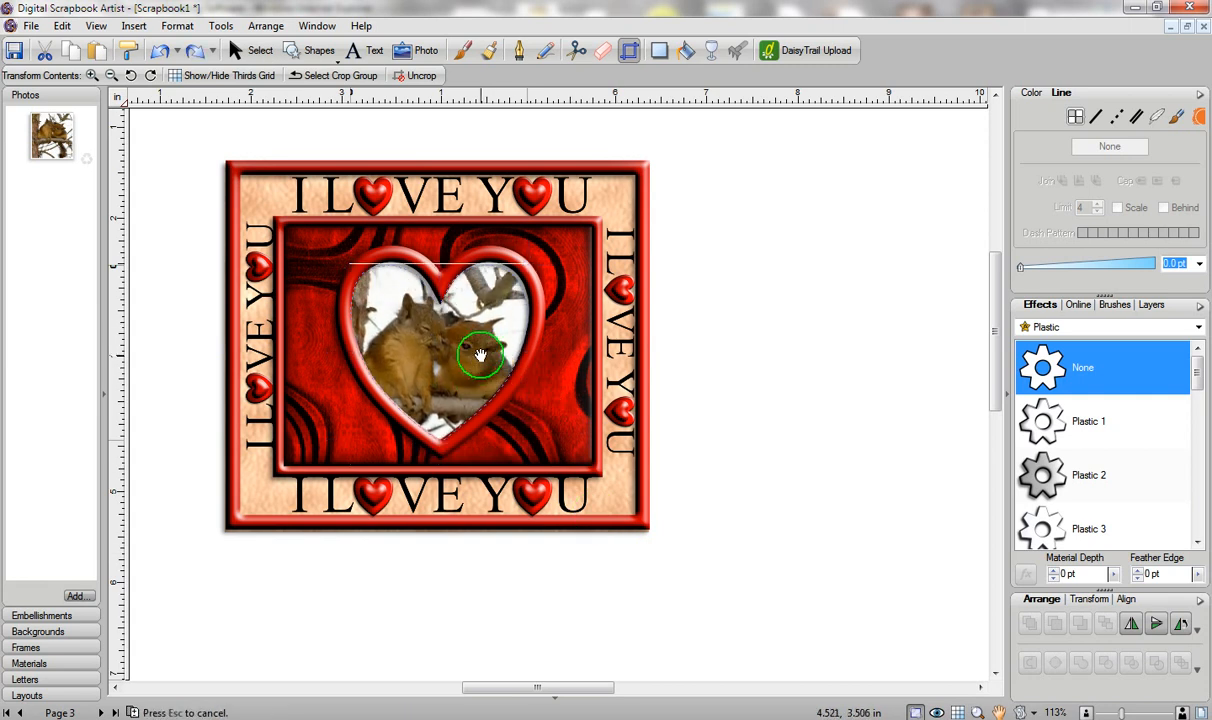
click(850, 355)
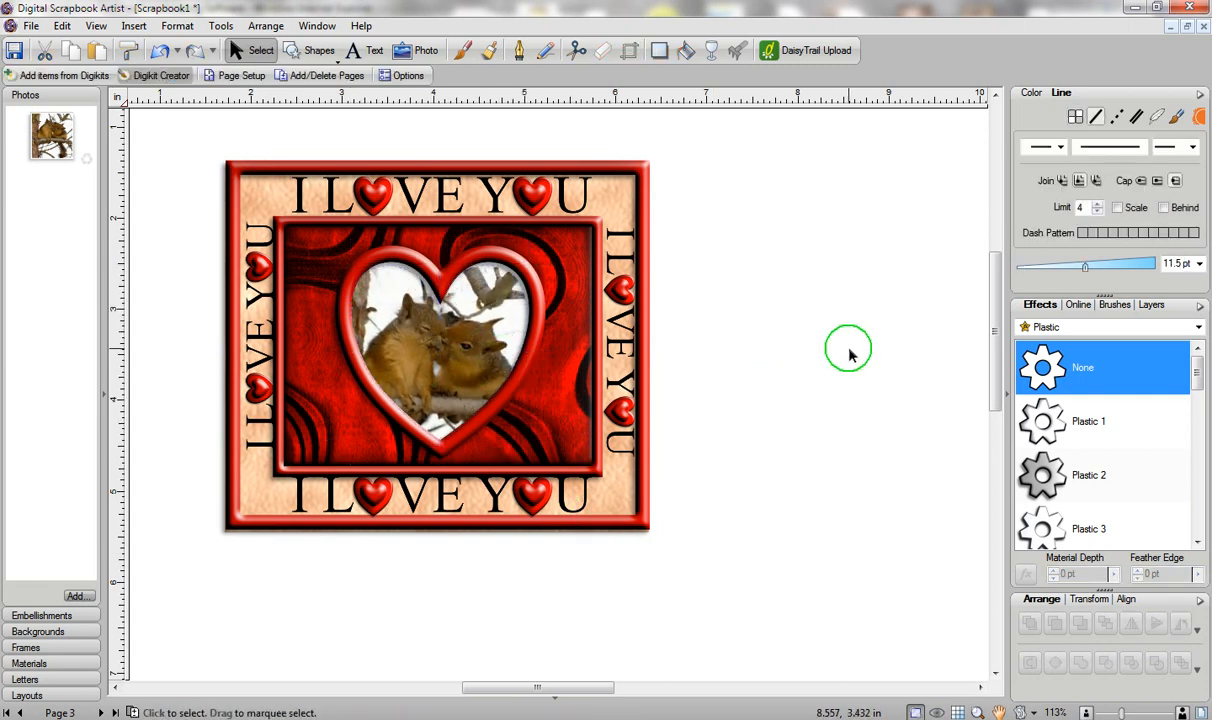